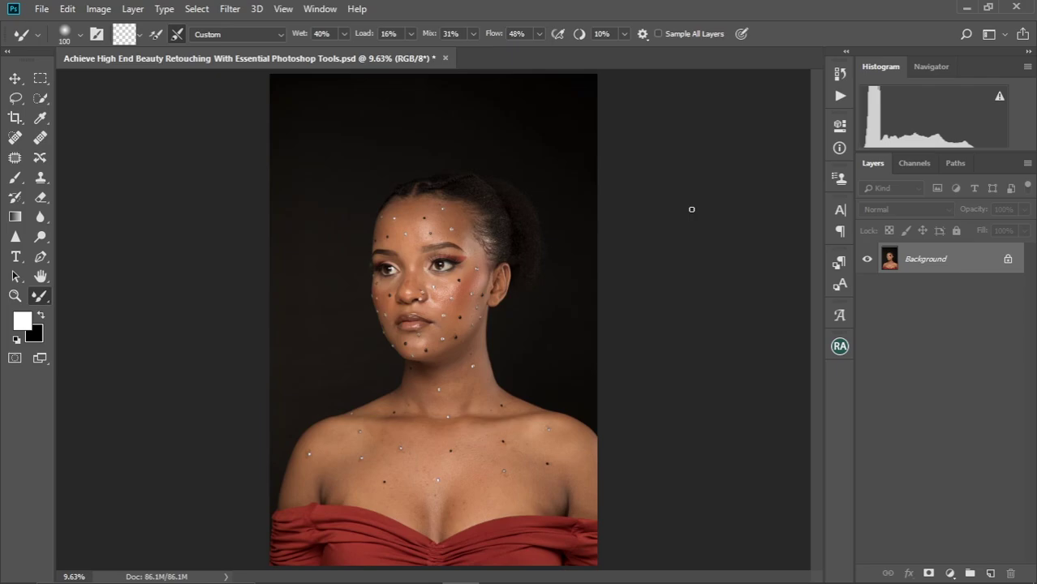
Inspect the skin on the model's face up close, from the cheeks and nose to the forehead.
key(ctrl+plus)
key(ctrl+plus)
key(ctrl+plus)
key(ctrl+plus)
drag(593, 243, 614, 452)
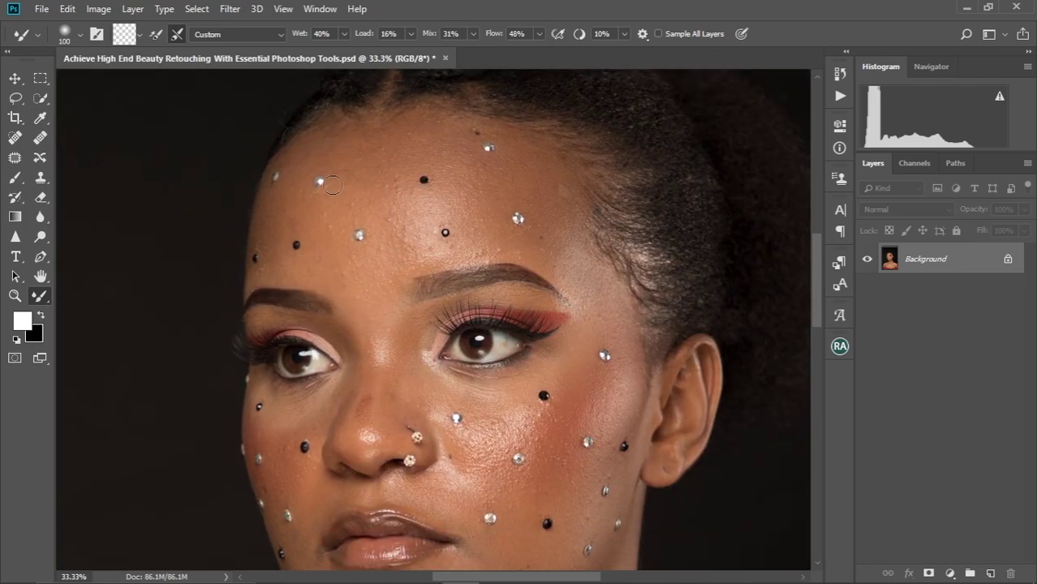
scroll(317, 245, up, 5)
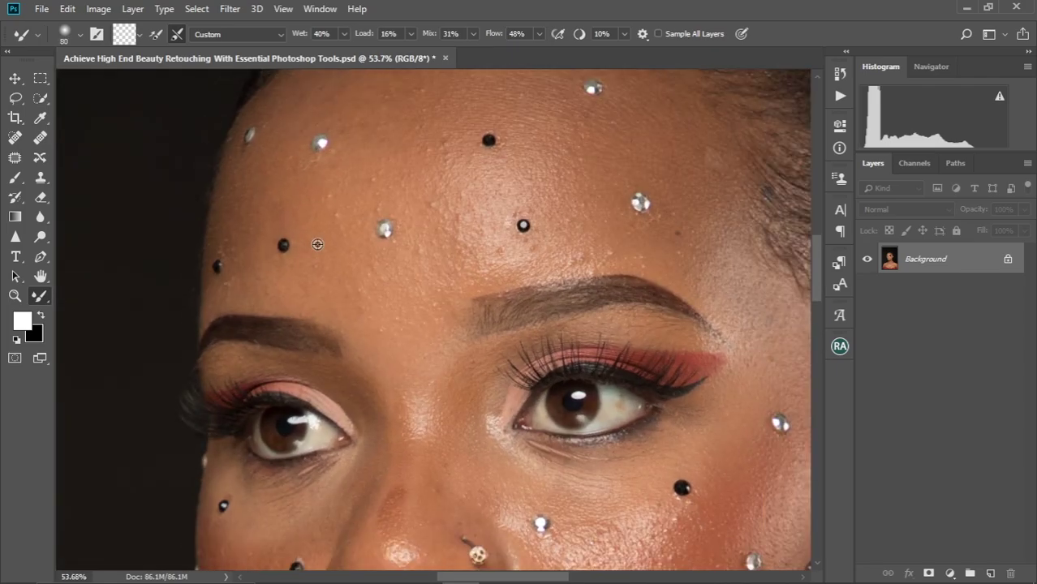
scroll(318, 245, down, 5)
drag(397, 381, 353, 211)
drag(412, 293, 398, 229)
drag(453, 289, 435, 88)
scroll(435, 248, up, 5)
drag(428, 132, 467, 503)
drag(558, 109, 509, 314)
drag(462, 130, 499, 284)
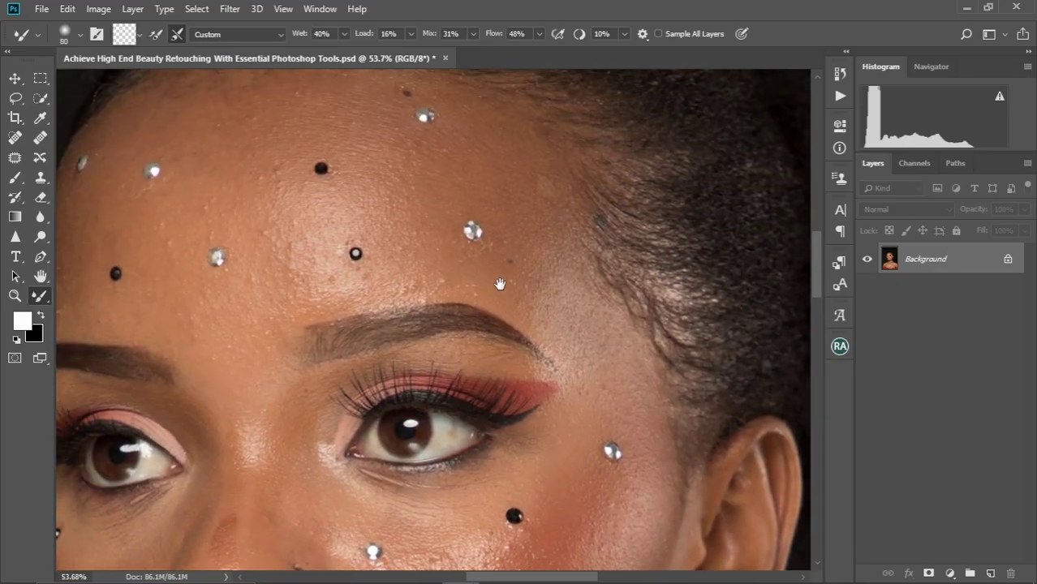
scroll(440, 258, up, 4)
scroll(441, 258, down, 2)
drag(398, 206, 492, 258)
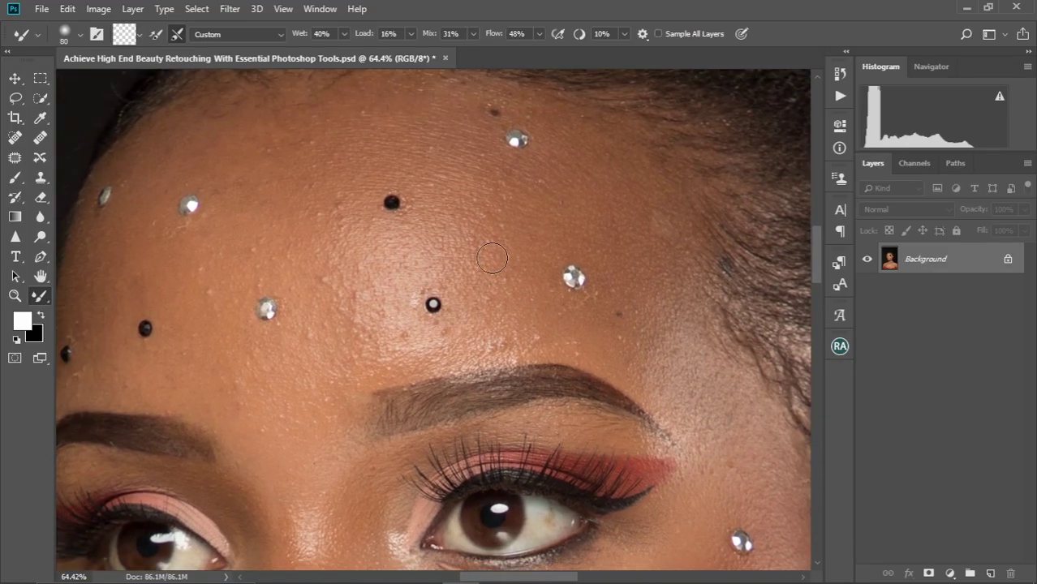
Duplicate the Background layer and reduce the Mixer Brush size to 50.
key(ctrl+j)
key(bracketleft)
key(bracketleft)
key(bracketleft)
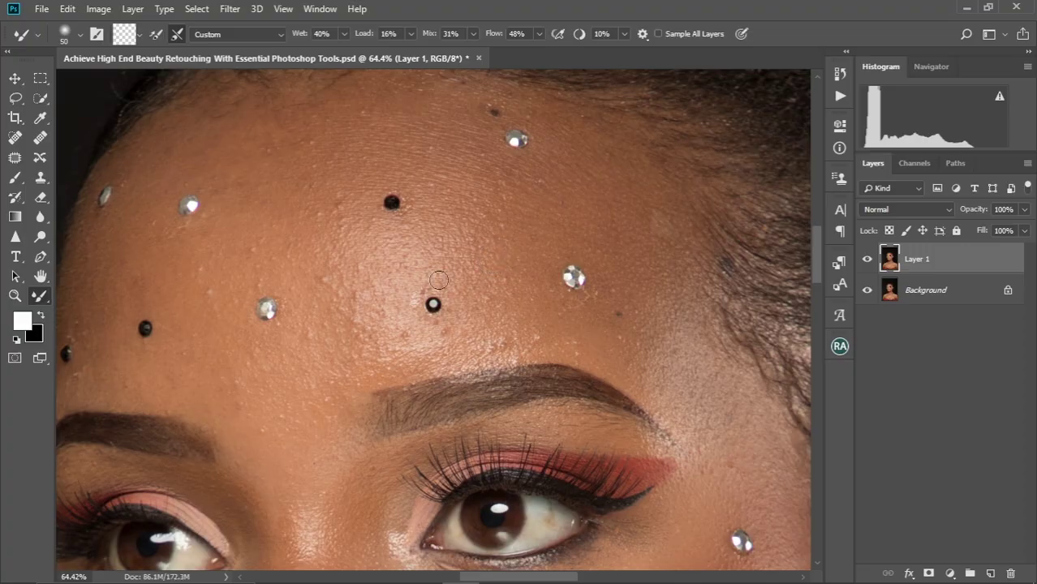
scroll(430, 296, down, 2)
scroll(425, 299, up, 3)
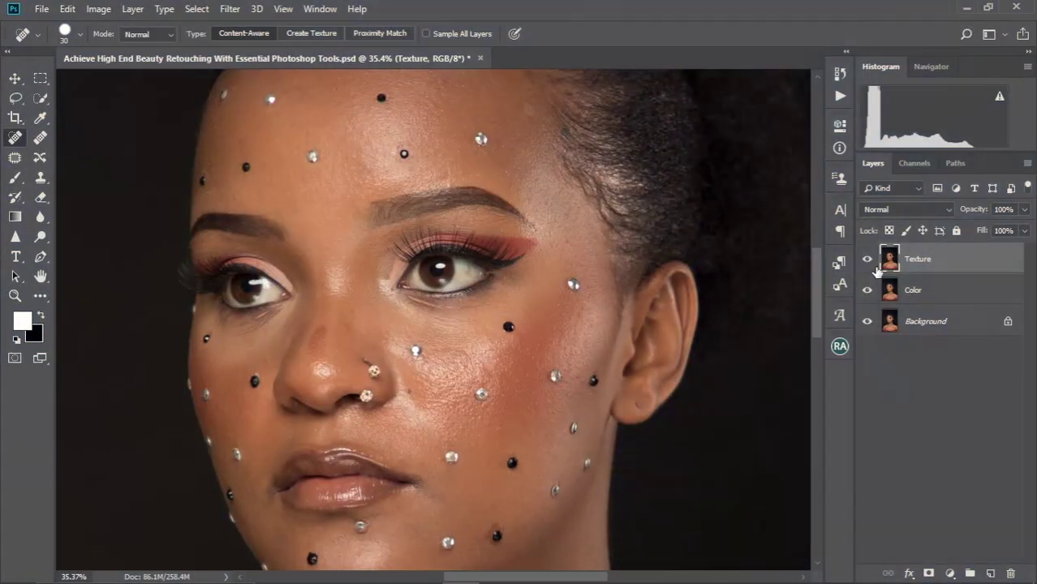
Hide the Texture layer and apply a Gaussian Blur with a 5.4-pixel radius to the Color layer.
click(867, 259)
click(913, 290)
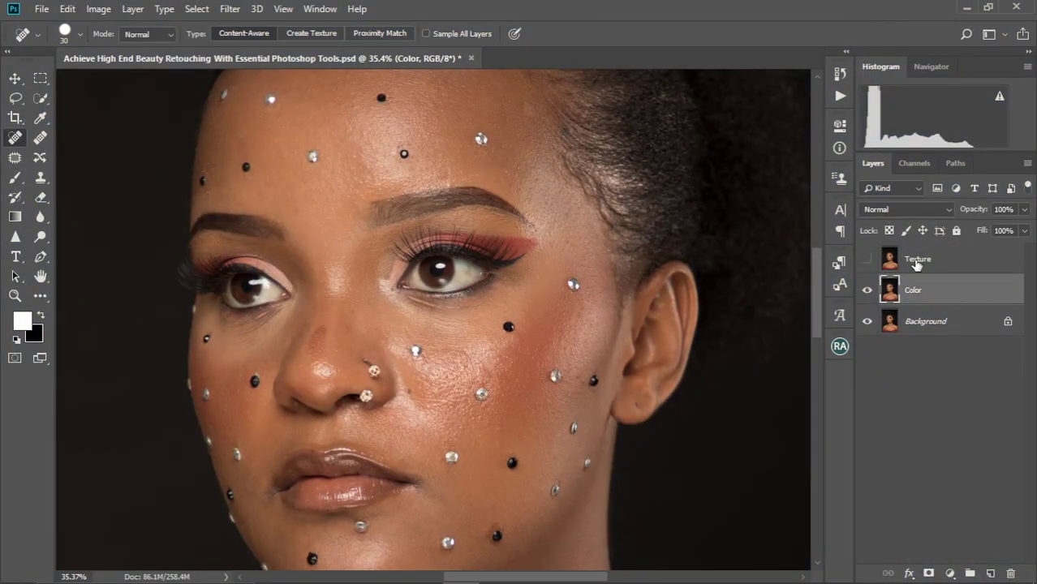
click(229, 9)
mouse_move(267, 176)
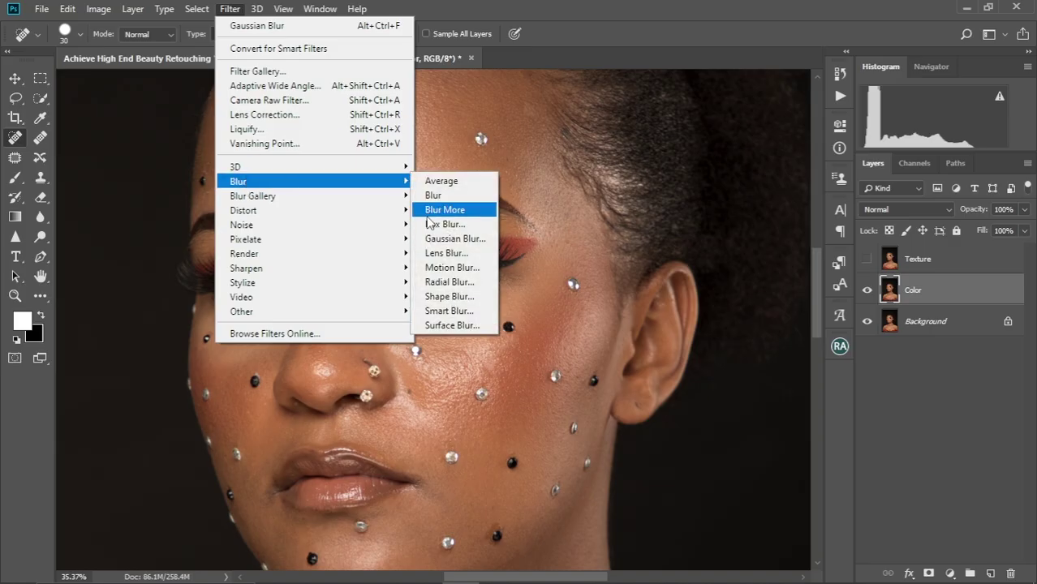
click(442, 236)
drag(602, 279, 607, 279)
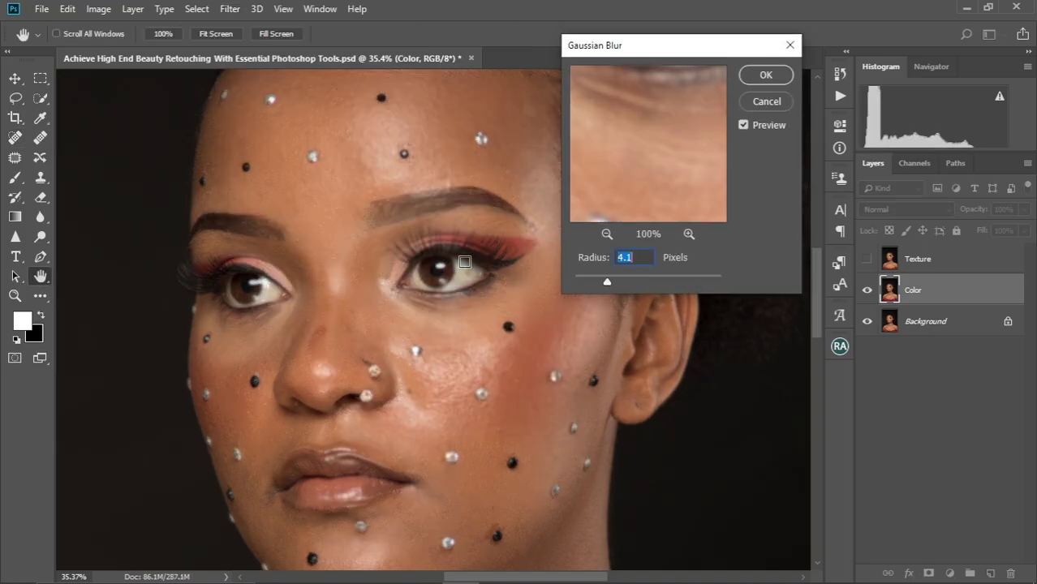
drag(662, 160, 660, 133)
drag(609, 279, 616, 279)
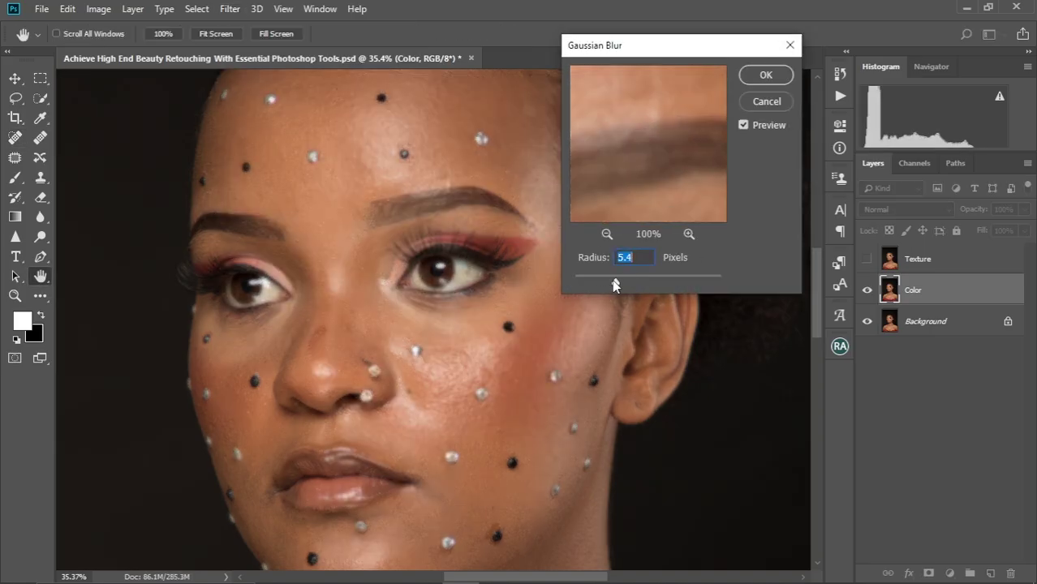
drag(620, 118, 628, 173)
click(607, 234)
click(606, 234)
click(607, 233)
click(606, 234)
click(606, 234)
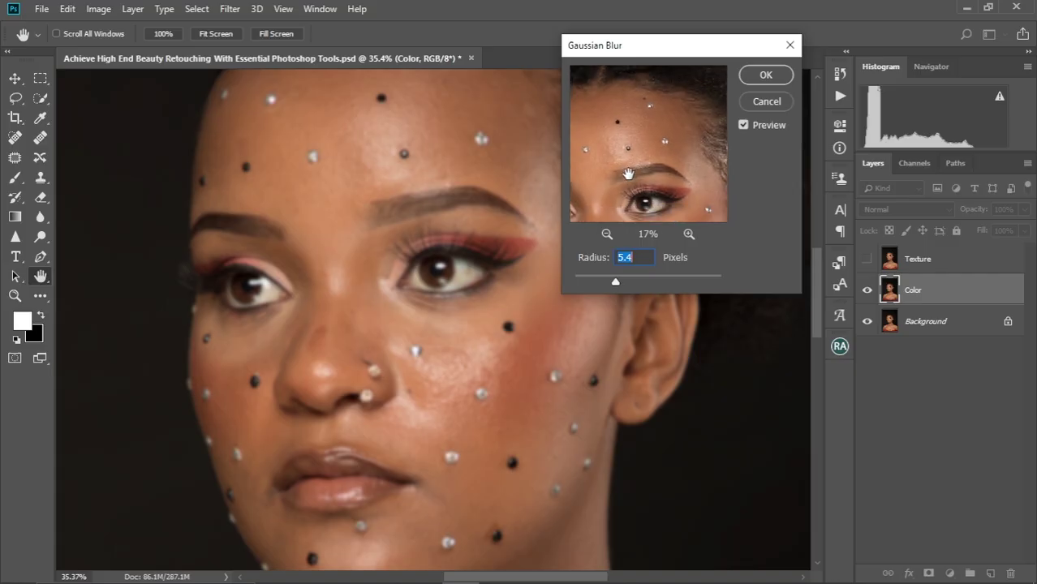
click(766, 76)
key(j)
Make the Texture layer visible again and activate it for editing.
scroll(435, 276, down, 5)
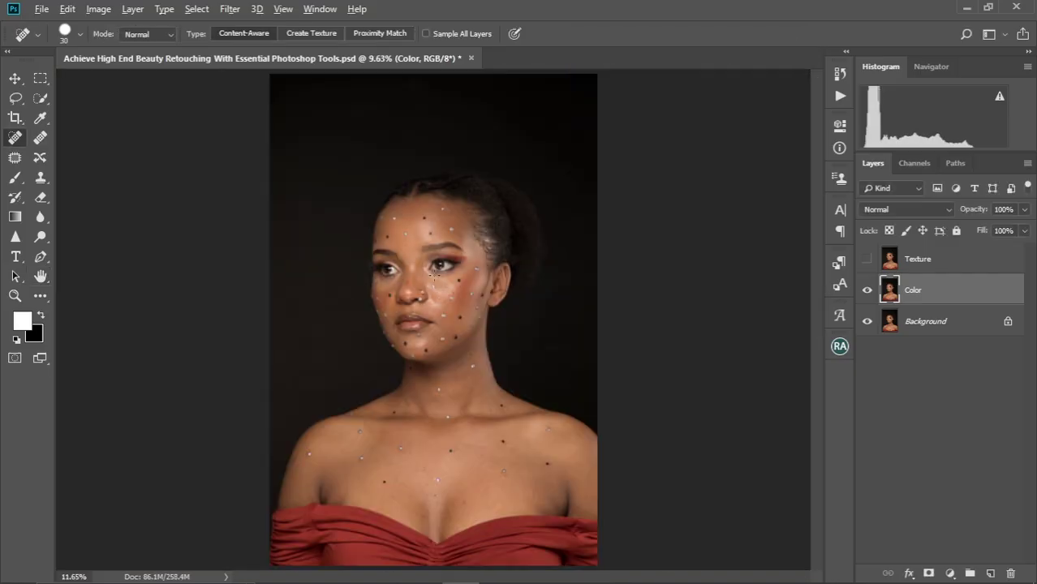
scroll(435, 276, up, 12)
scroll(435, 274, down, 1)
click(867, 259)
click(955, 263)
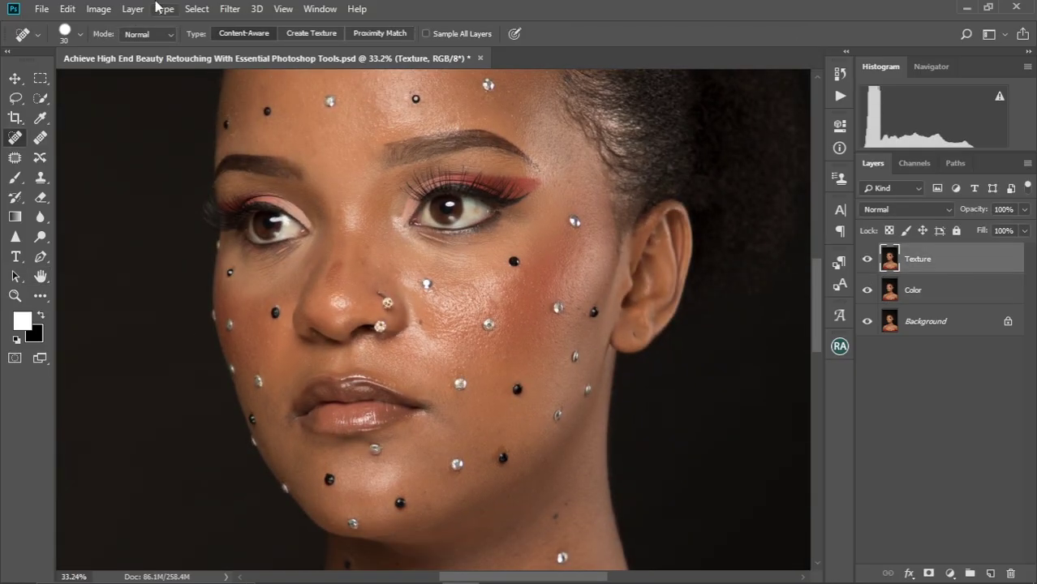
Use Apply Image on the Texture layer with the Color layer, Subtract blending, scale 2 and offset 128, and change the Texture layer's blend mode.
click(98, 9)
click(151, 234)
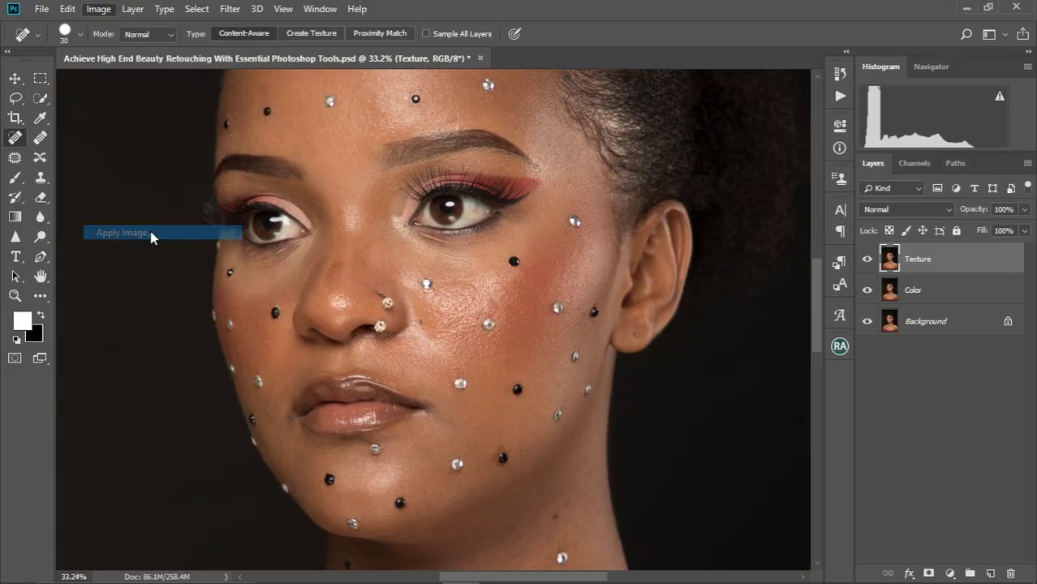
drag(730, 86, 784, 83)
click(730, 135)
click(660, 190)
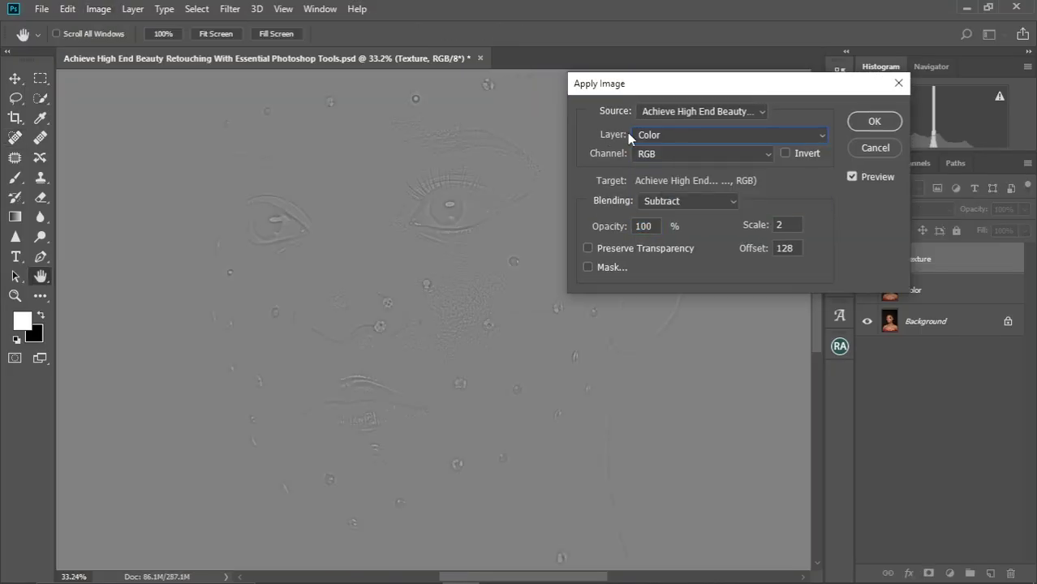
click(716, 202)
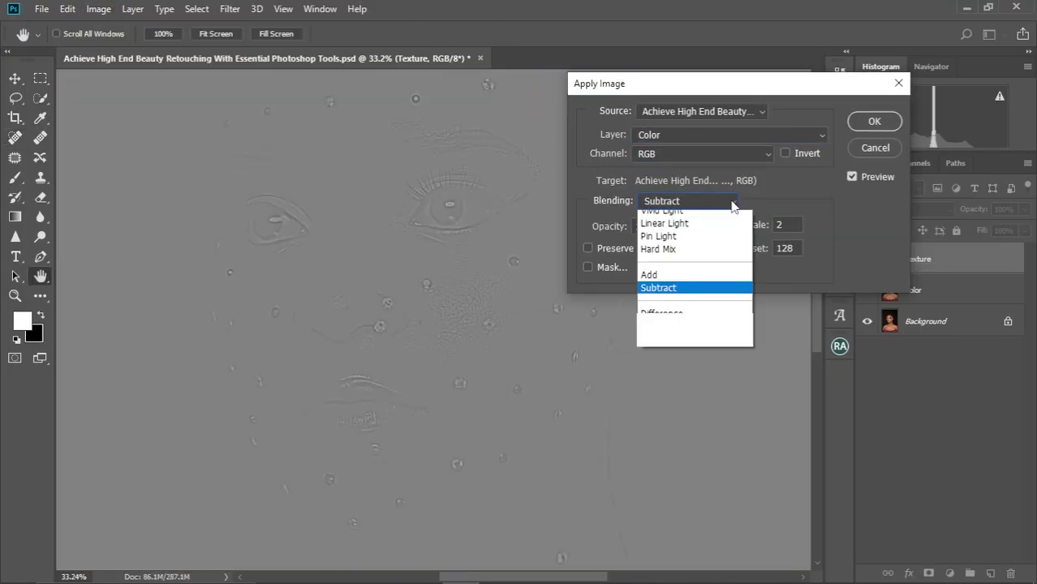
click(683, 515)
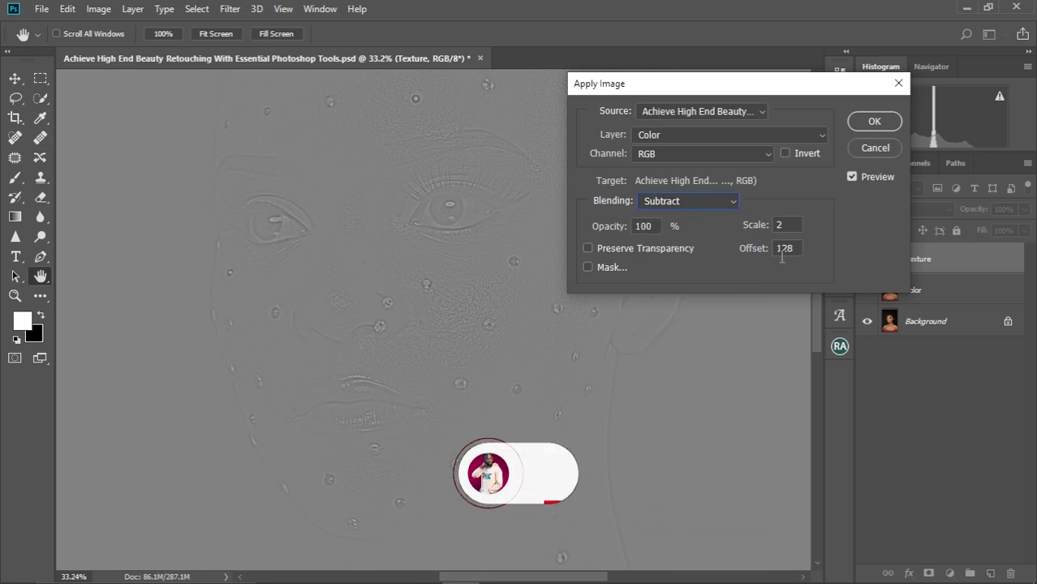
click(875, 121)
key(j)
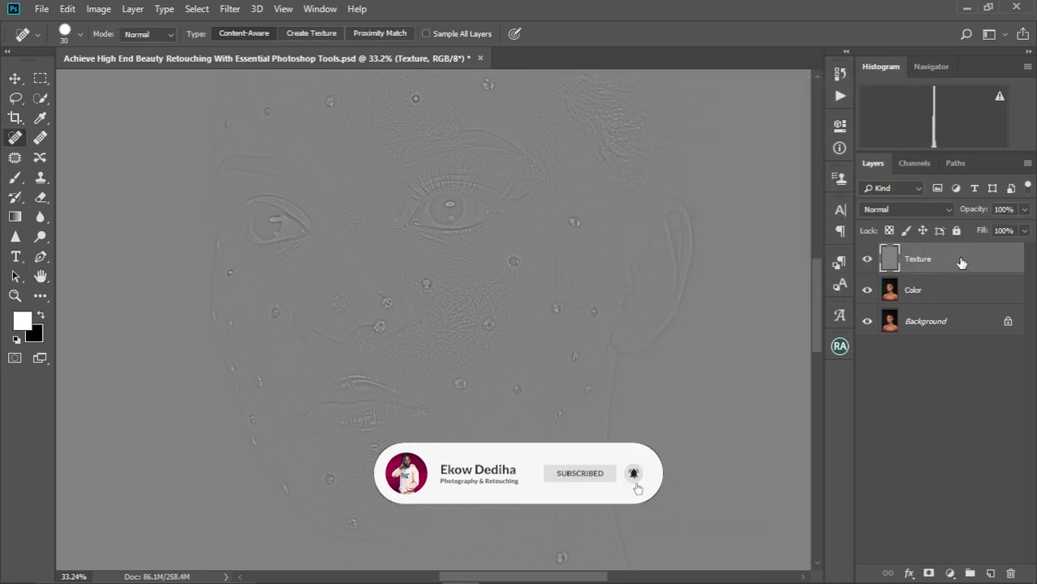
click(905, 209)
click(902, 443)
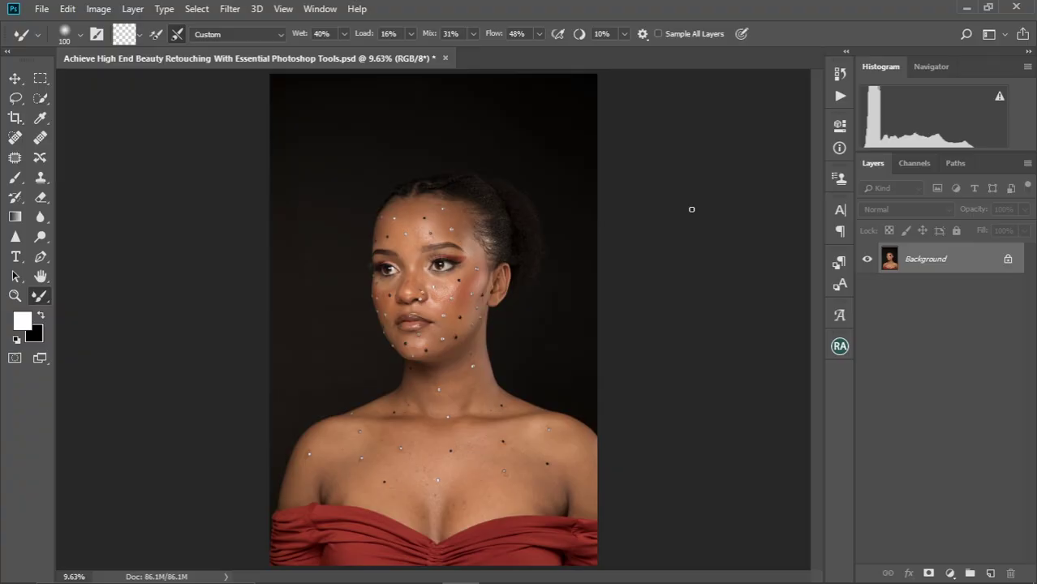
Examine the skin texture and blemishes on the original portrait's face, neck, upper chest and forehead at close range.
key(ctrl+plus)
key(ctrl+plus)
key(ctrl+plus)
key(ctrl+plus)
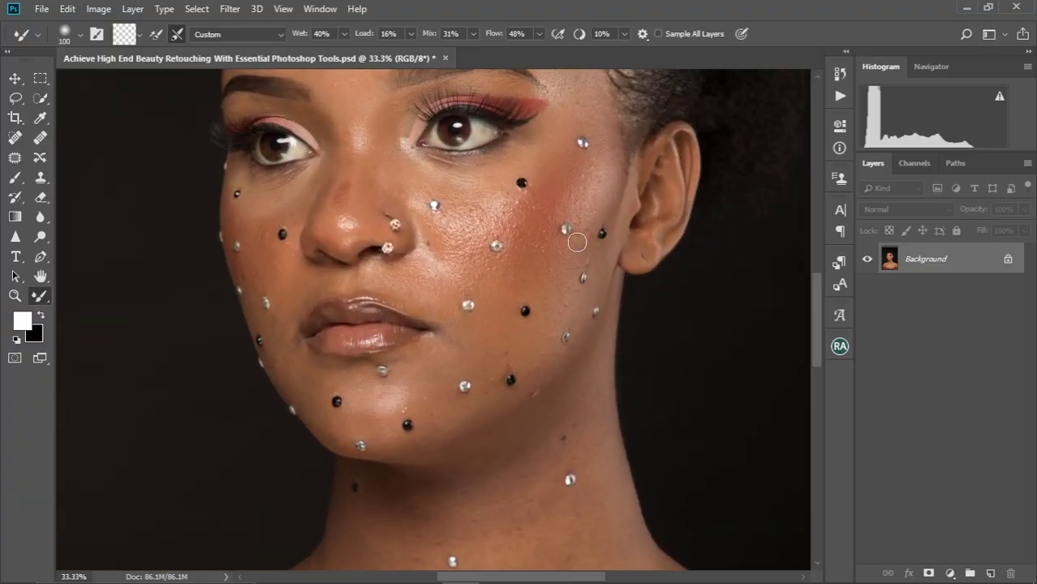
drag(488, 241, 511, 384)
drag(363, 144, 376, 221)
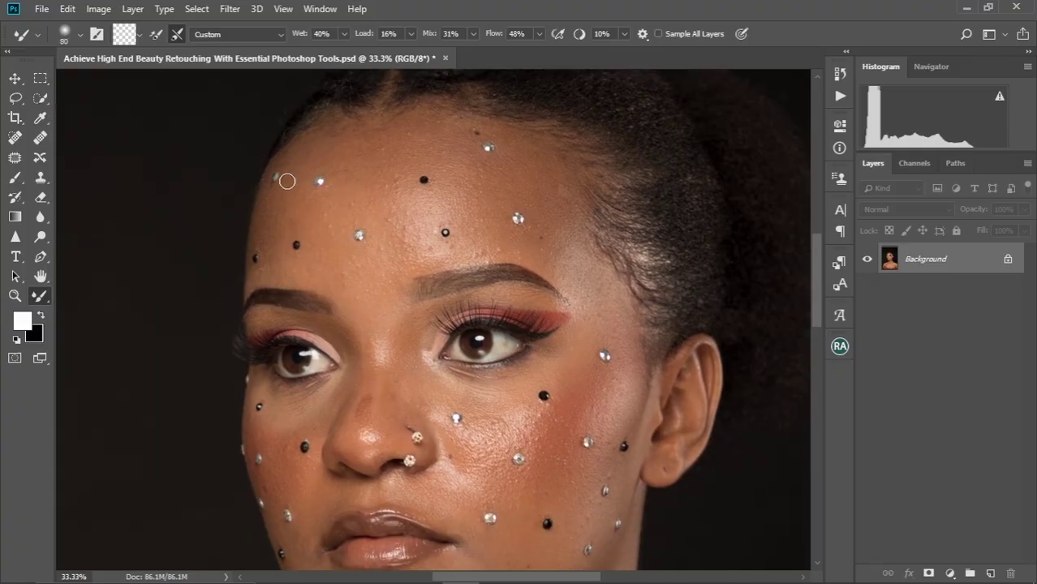
scroll(318, 244, up, 6)
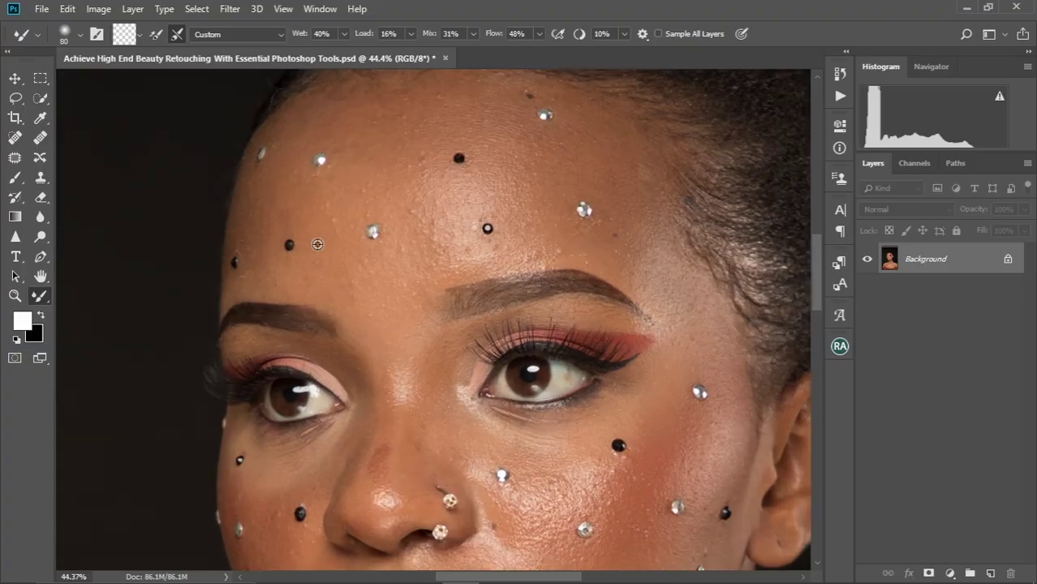
scroll(317, 245, down, 6)
scroll(318, 244, down, 5)
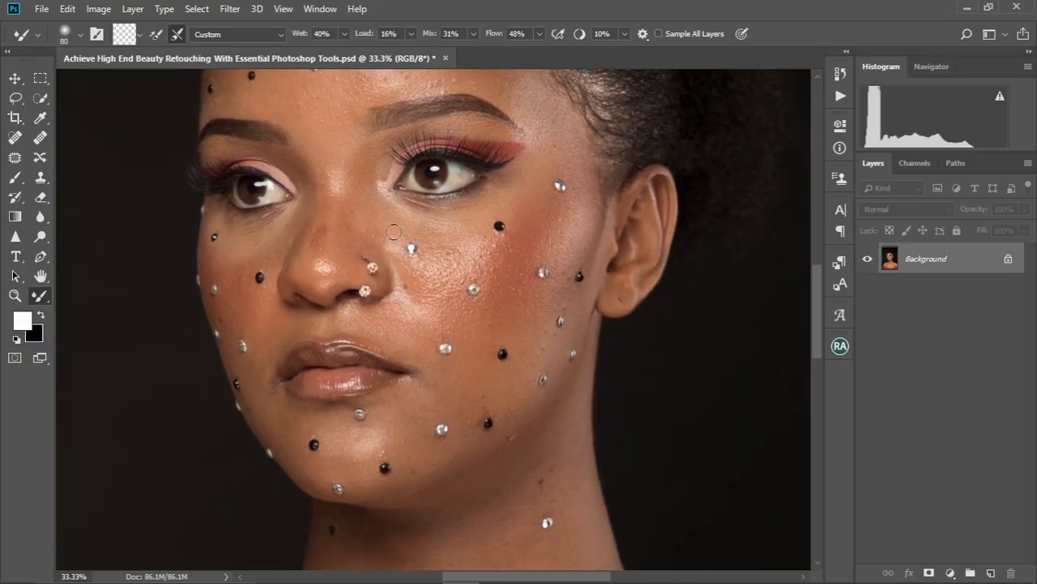
scroll(392, 233, down, 2)
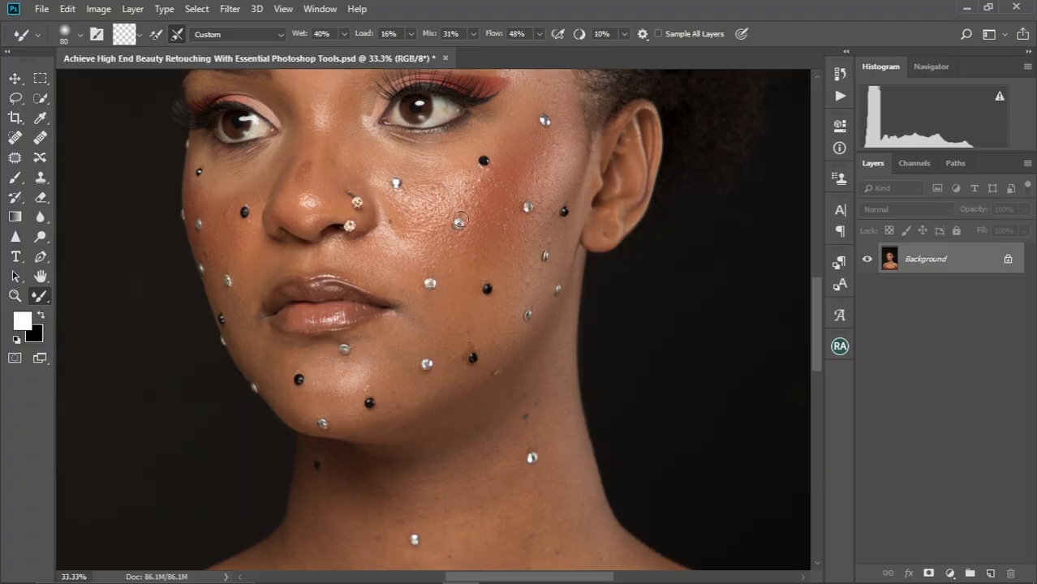
scroll(454, 290, down, 6)
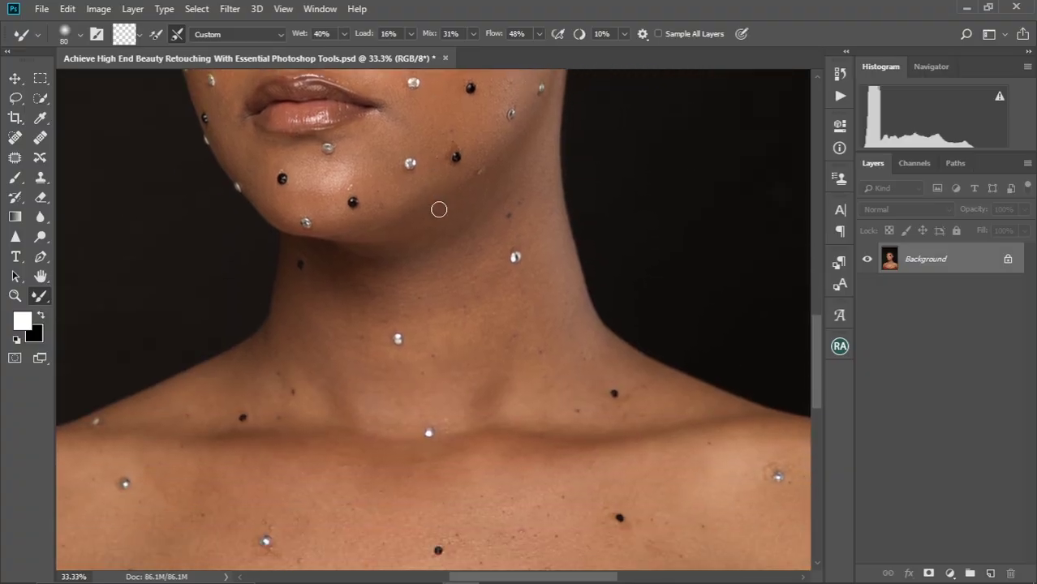
scroll(428, 259, up, 5)
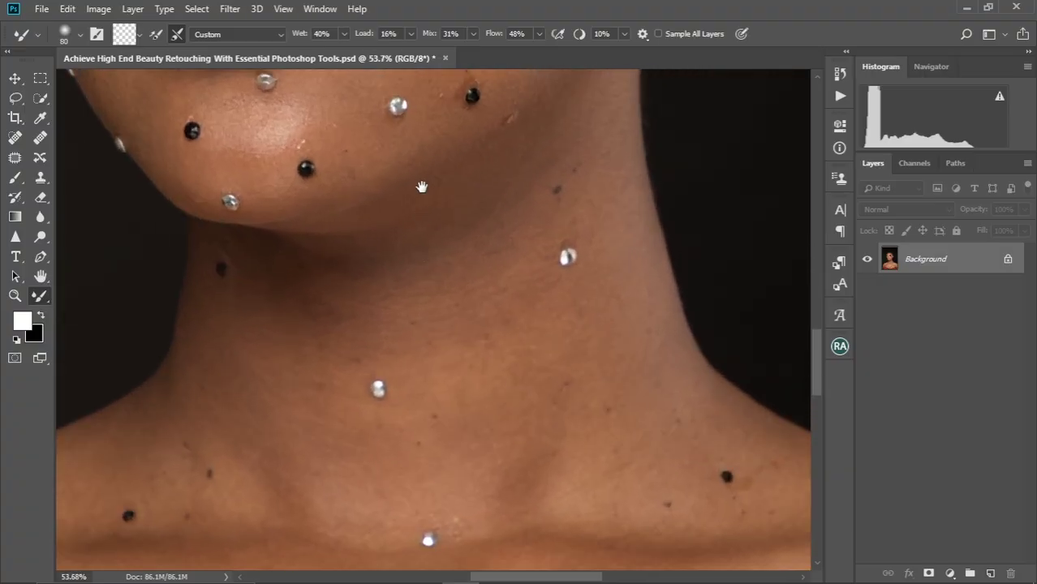
drag(425, 143, 445, 276)
drag(475, 151, 478, 300)
scroll(478, 300, up, 4)
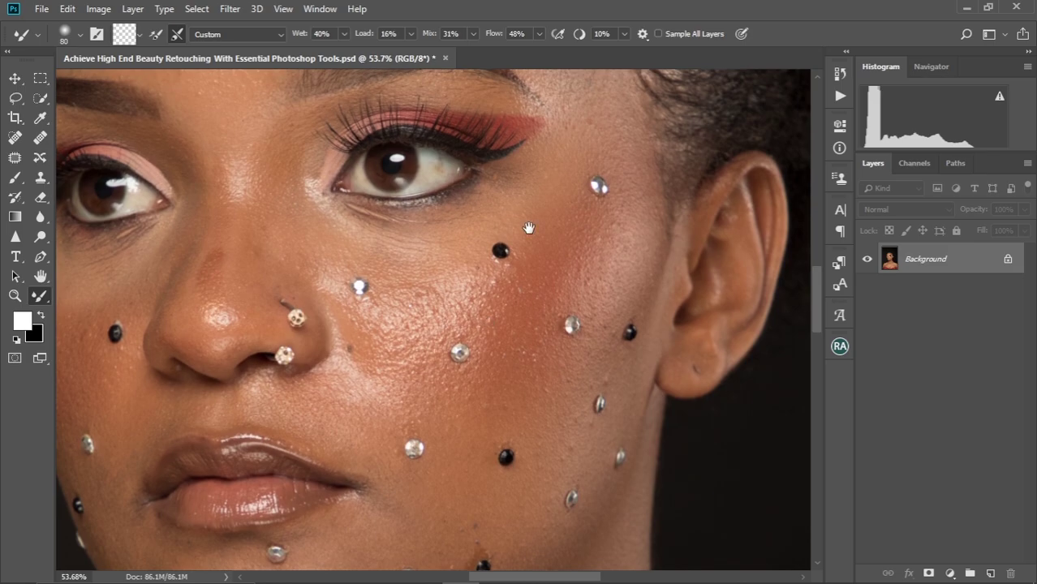
scroll(483, 276, up, 3)
drag(468, 231, 500, 287)
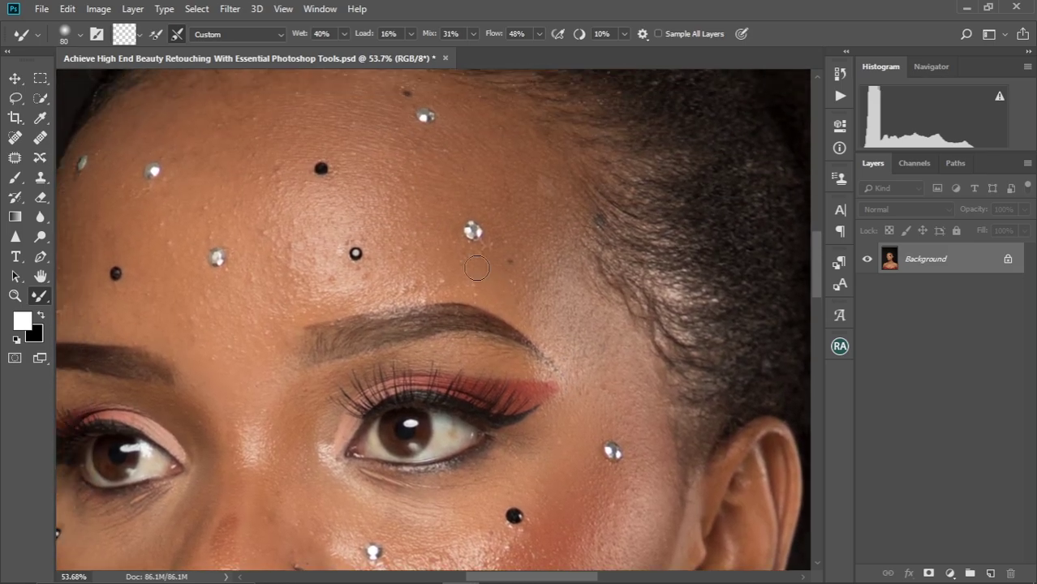
scroll(440, 258, up, 2)
scroll(441, 258, down, 1)
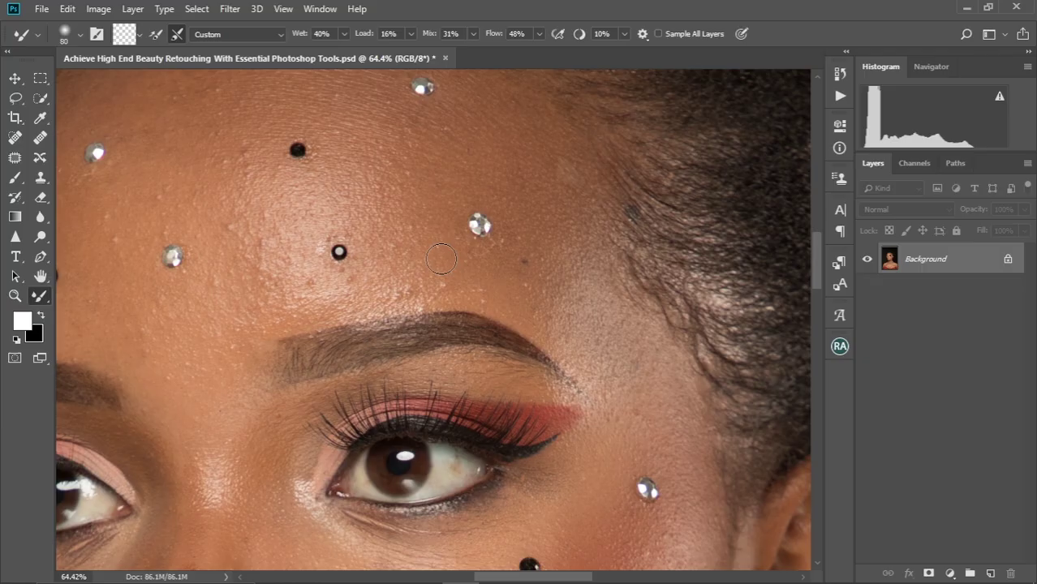
drag(419, 242, 492, 258)
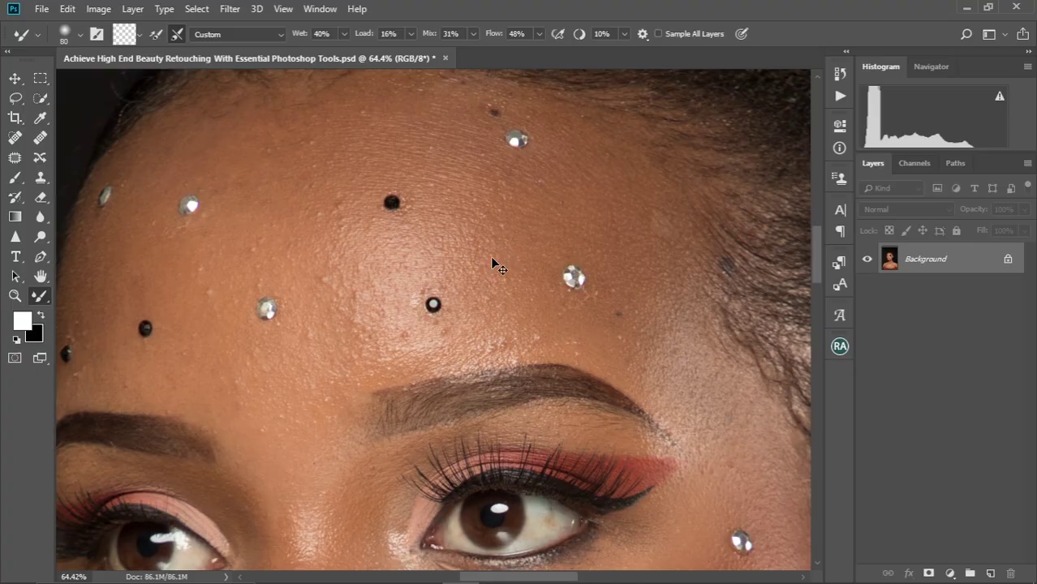
Copy the Background to a new layer and reduce the Mixer Brush size to 50.
key(ctrl+j)
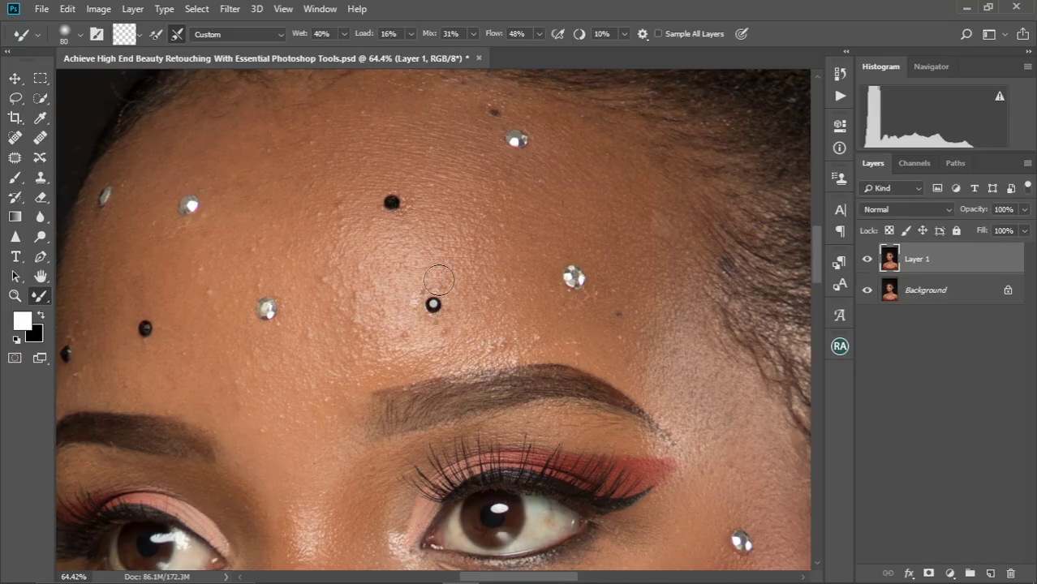
key(bracketleft)
key(bracketleft)
key(bracketleft)
Examine the skin of the forehead, nose, cheeks and mouth area on the duplicated layer.
scroll(438, 281, down, 3)
scroll(430, 293, up, 4)
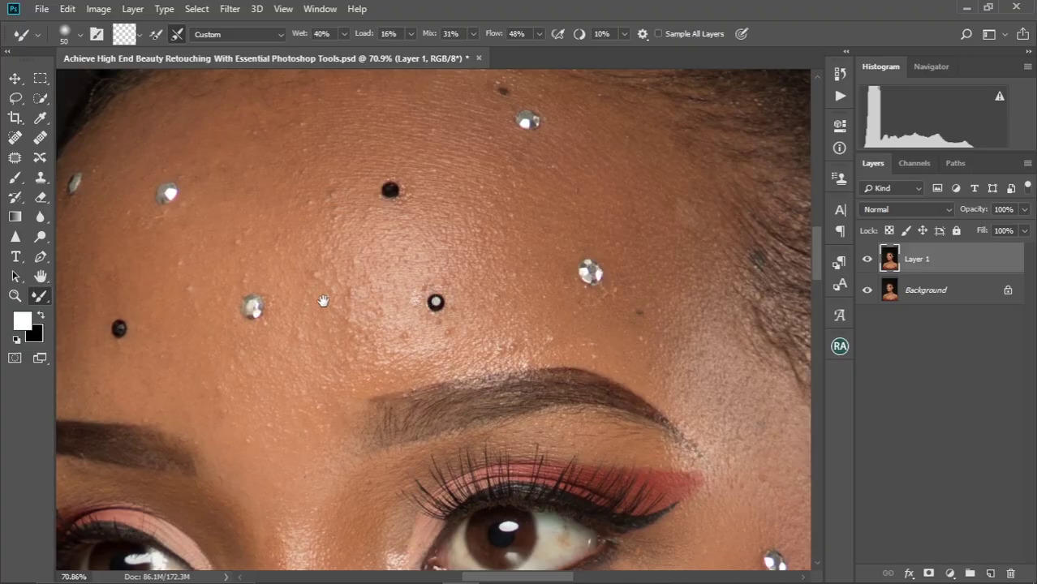
drag(324, 301, 363, 212)
drag(340, 324, 340, 247)
drag(326, 342, 326, 262)
drag(323, 366, 319, 242)
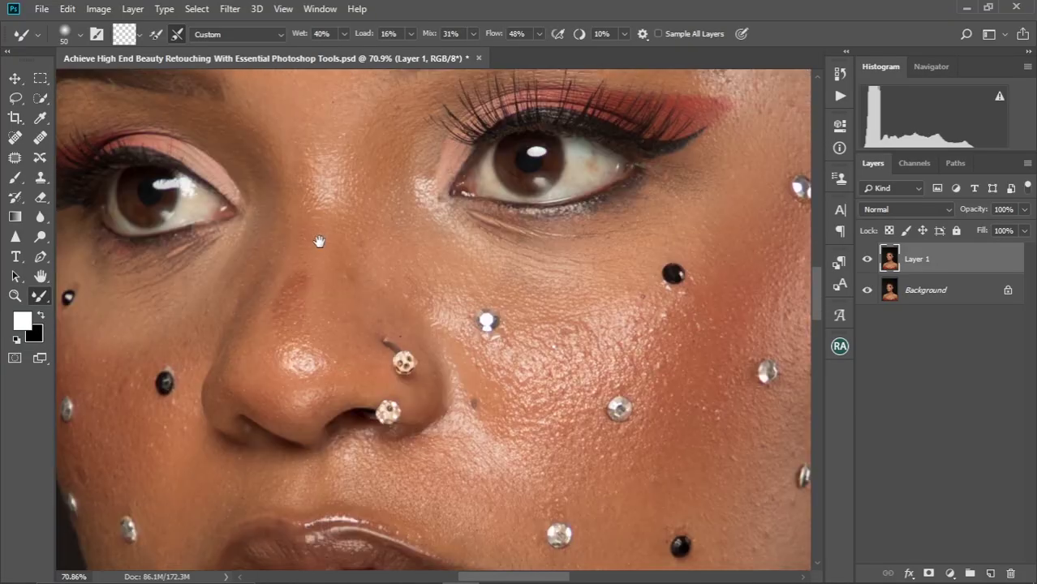
scroll(319, 241, down, 6)
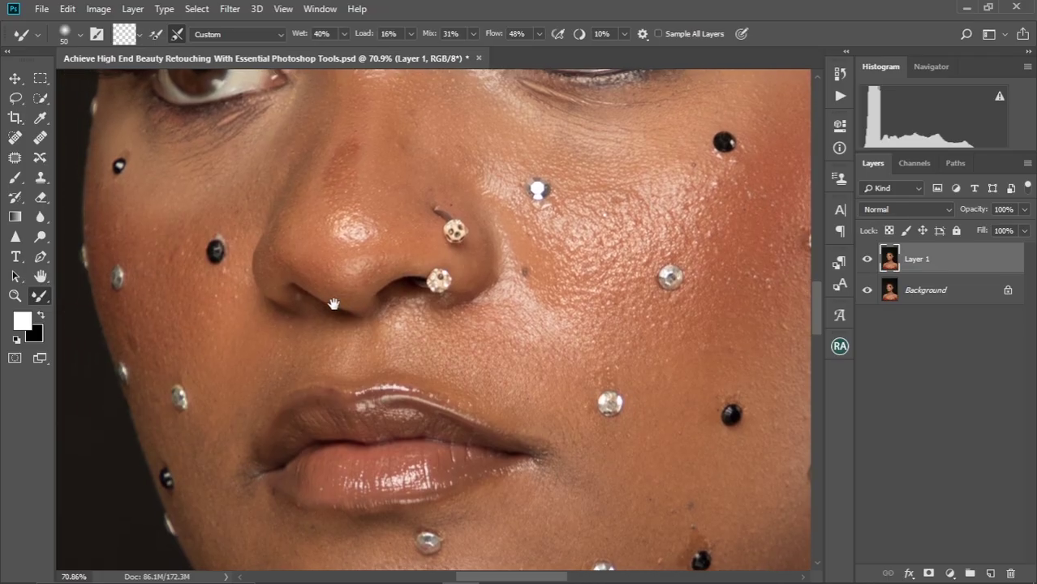
scroll(333, 304, up, 8)
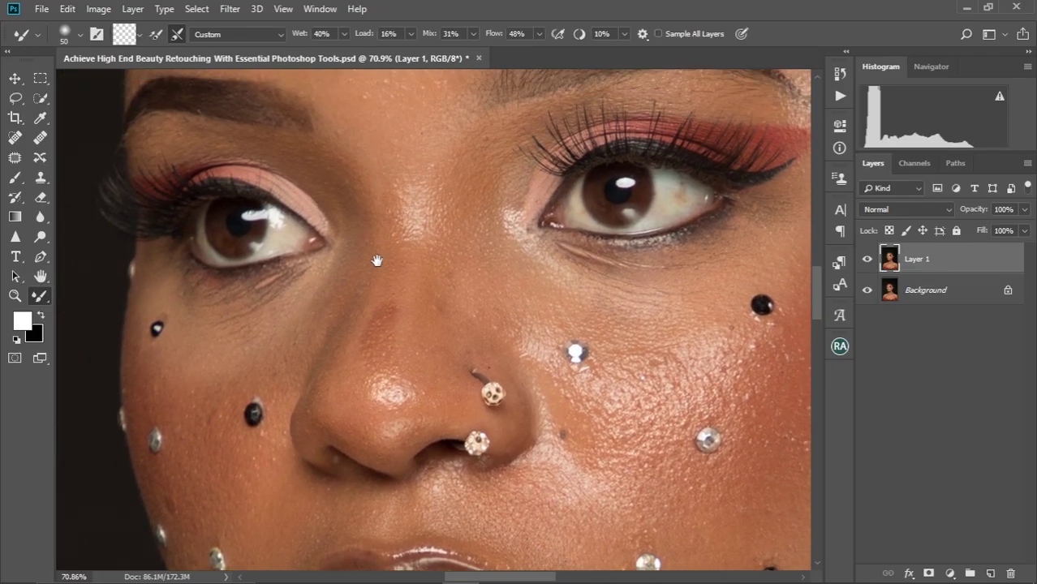
Heal the small bumps on the far side of the forehead with the Spot Healing Brush, Content-Aware, size 30.
scroll(377, 260, up, 8)
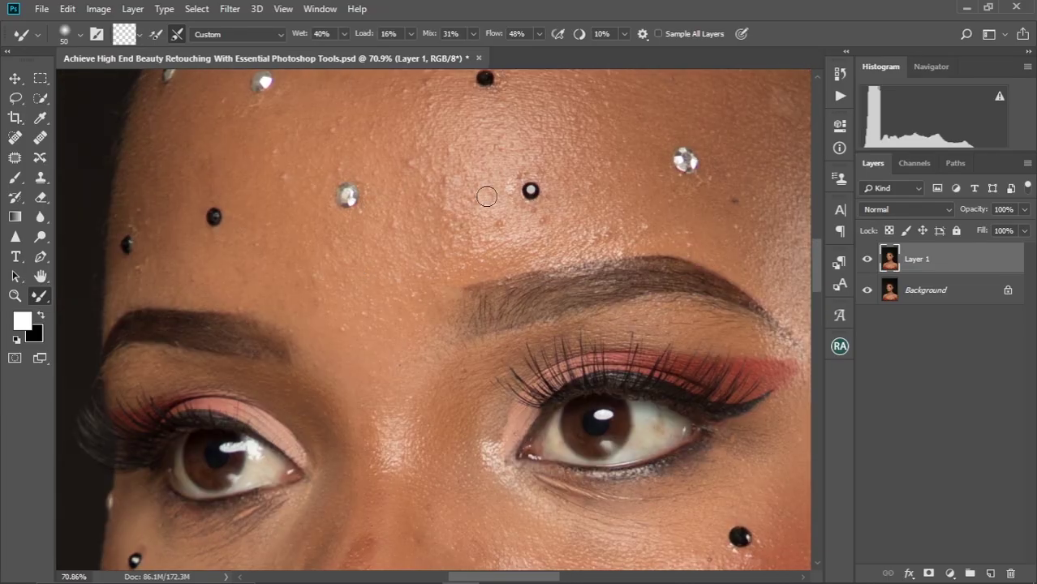
scroll(487, 206, up, 3)
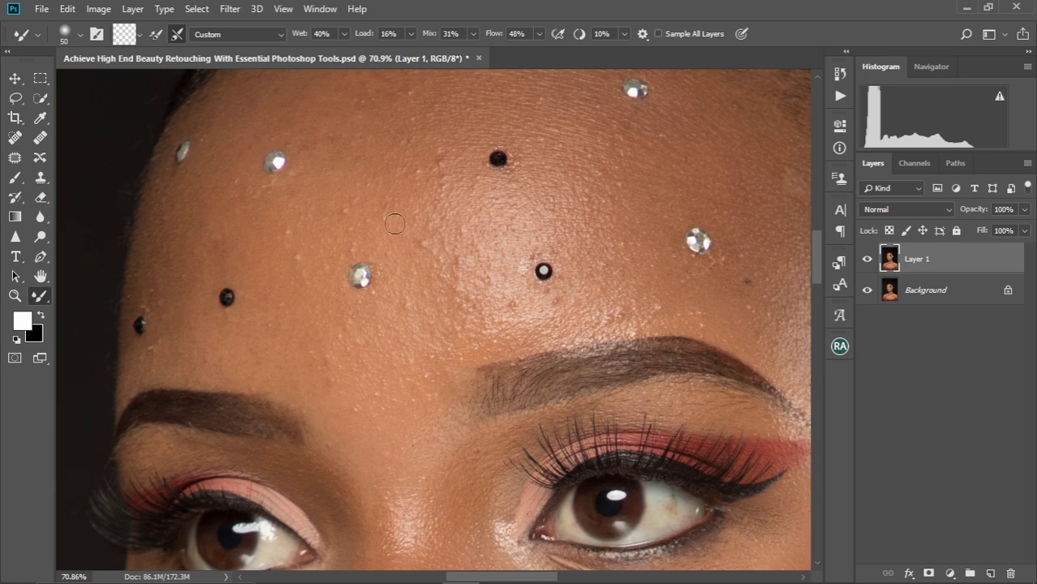
mouse_move(396, 224)
mouse_down()
mouse_move(343, 285)
mouse_move(355, 210)
mouse_up()
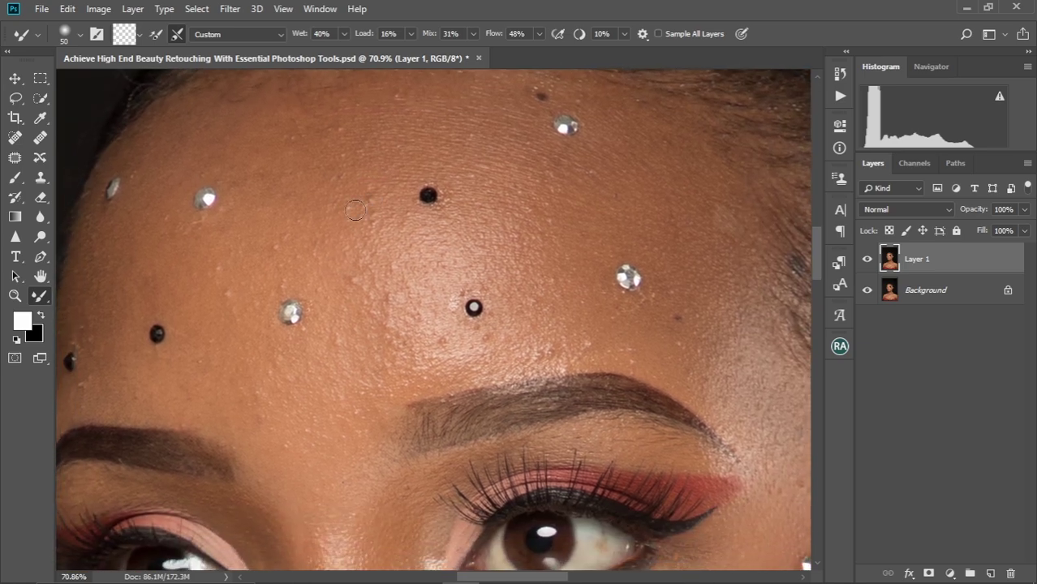
scroll(355, 210, down, 2)
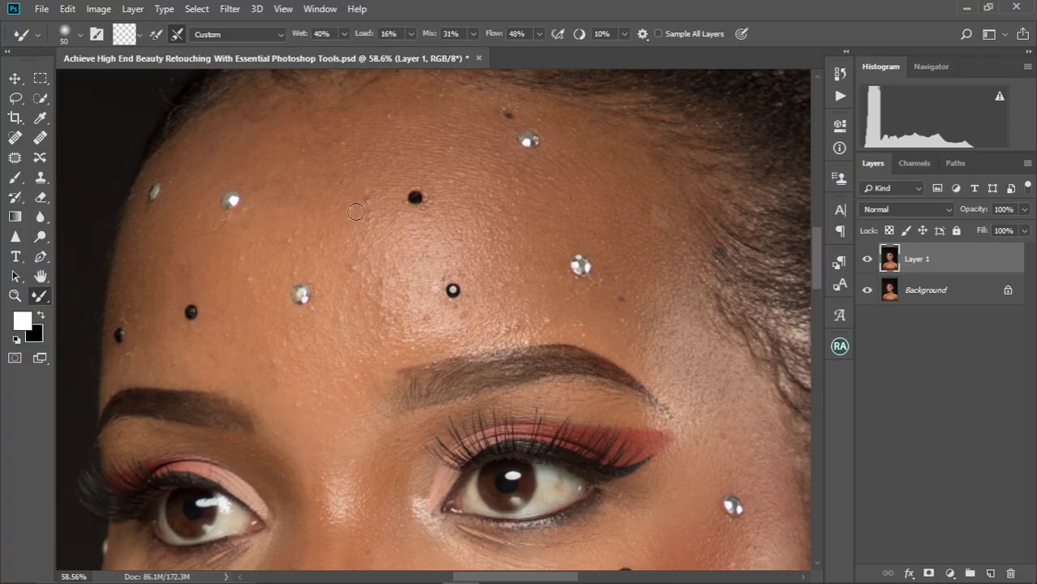
click(12, 140)
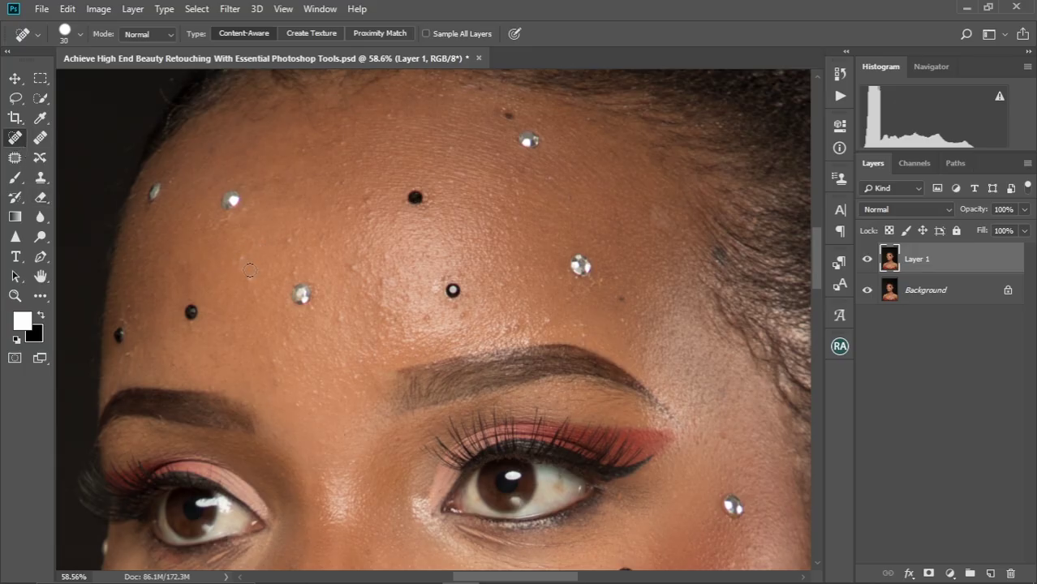
scroll(246, 272, up, 2)
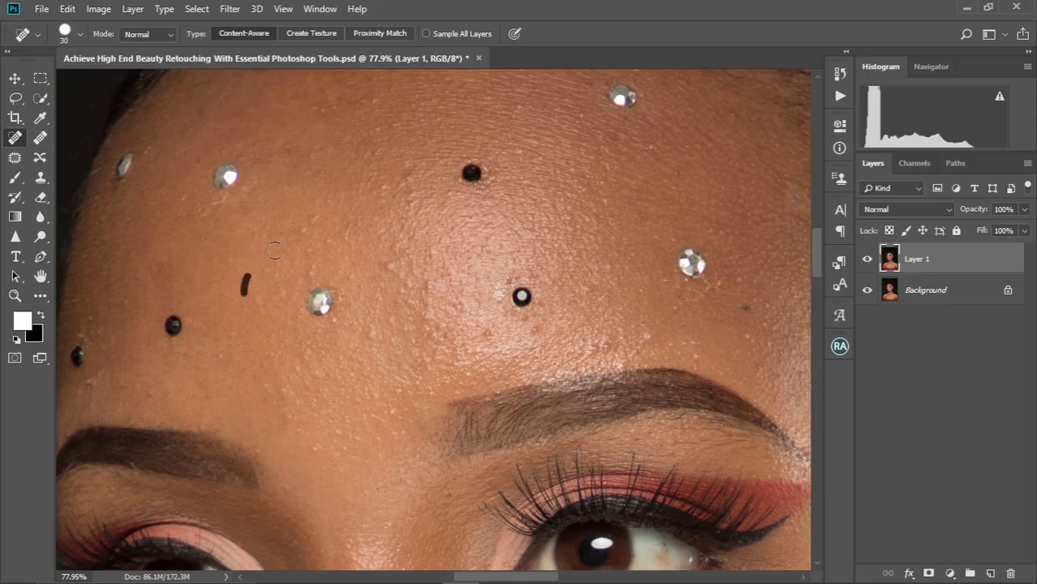
mouse_move(308, 224)
mouse_down()
mouse_move(299, 237)
mouse_move(308, 227)
mouse_move(306, 279)
mouse_up()
drag(356, 243, 347, 308)
click(308, 168)
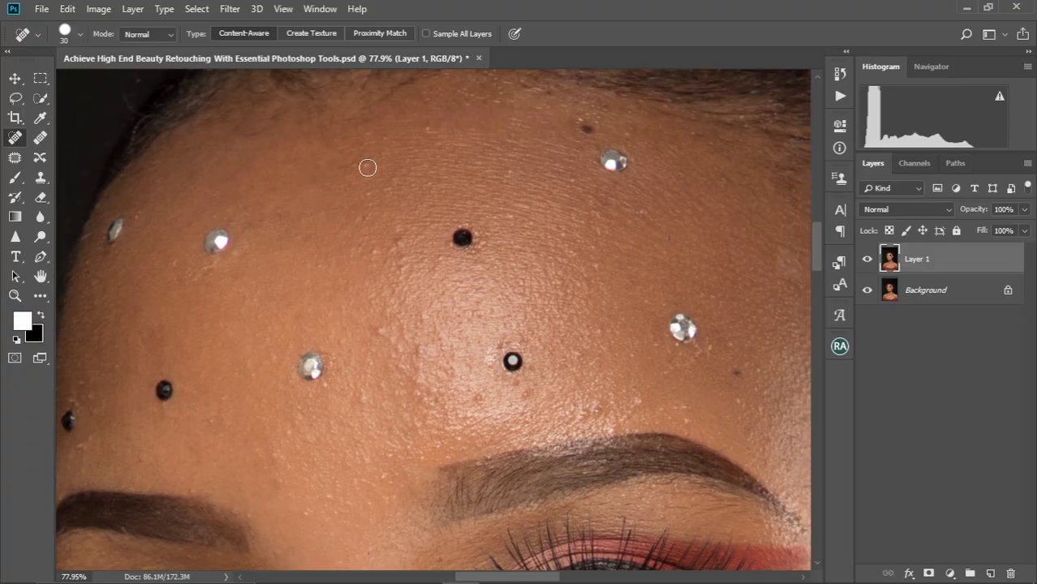
Heal the bumps and spots on the middle of the forehead and between the eyebrows.
drag(367, 165, 352, 168)
scroll(367, 205, down, 3)
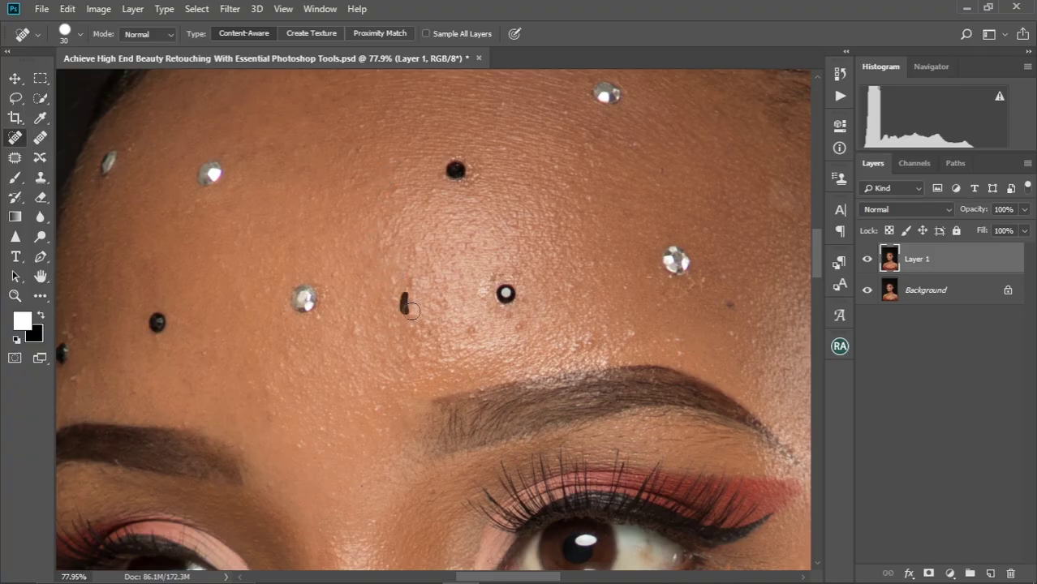
drag(383, 323, 390, 237)
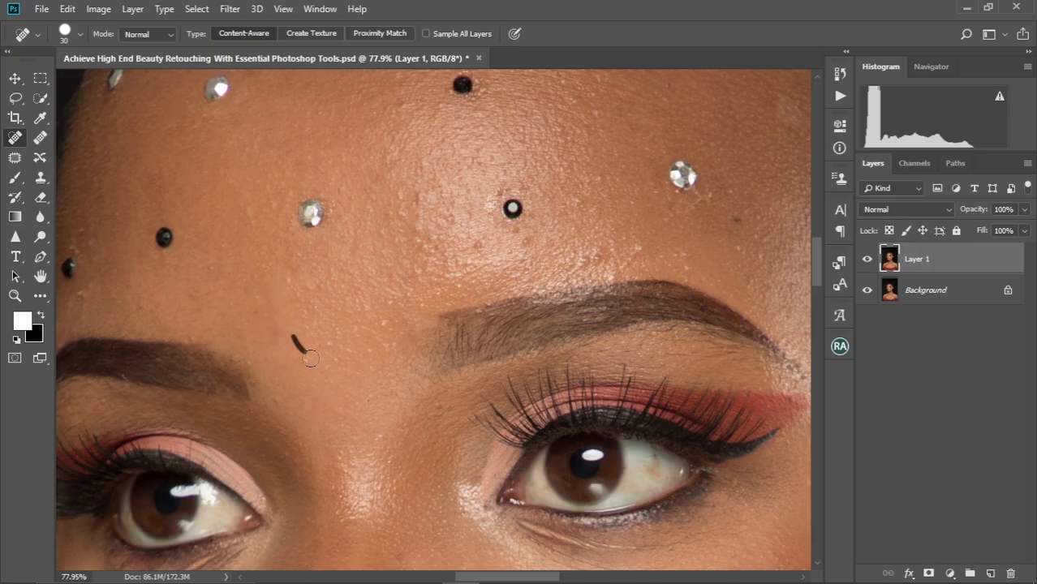
drag(311, 322, 291, 281)
drag(316, 291, 306, 281)
drag(385, 221, 373, 278)
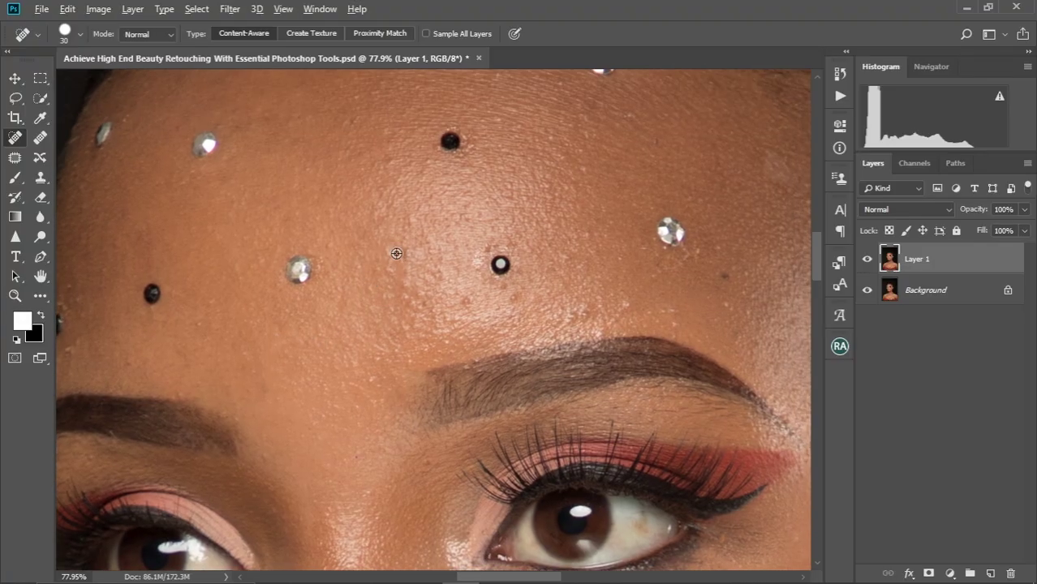
scroll(396, 253, down, 2)
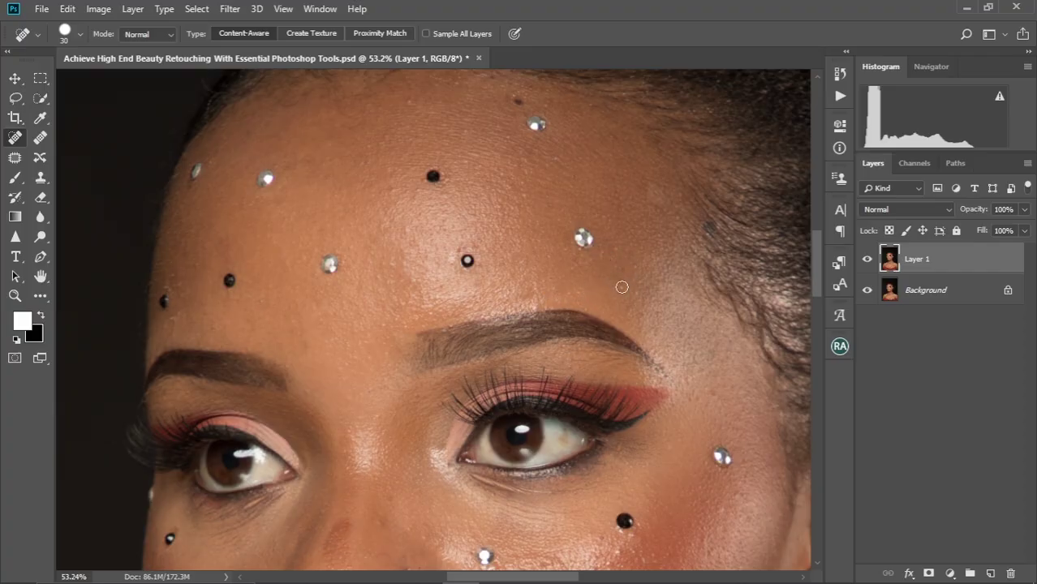
Heal the remaining bumps on the upper forehead around the black gem, up towards the hairline.
scroll(473, 152, up, 3)
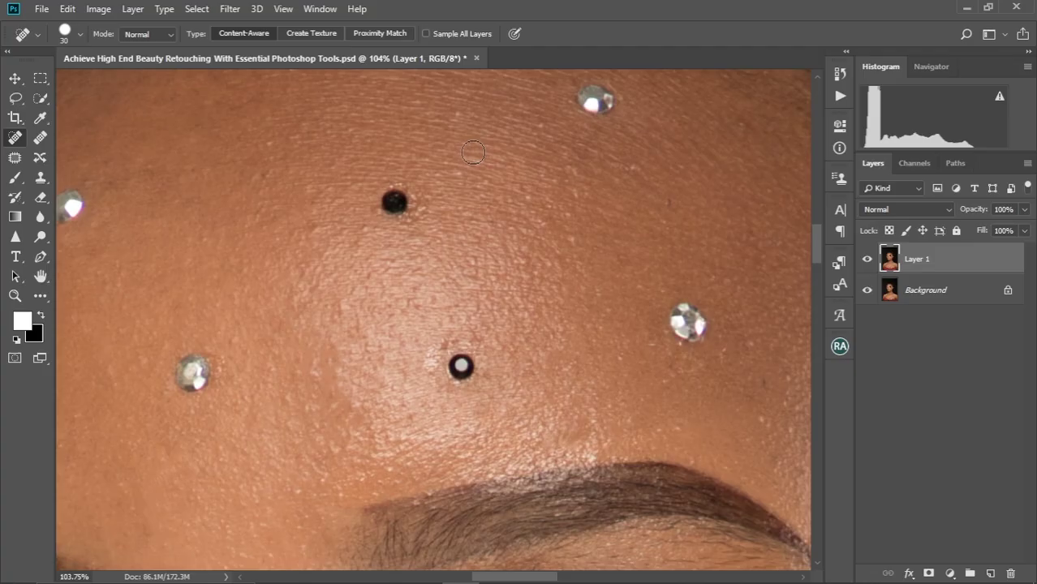
drag(481, 218, 552, 328)
drag(502, 246, 529, 289)
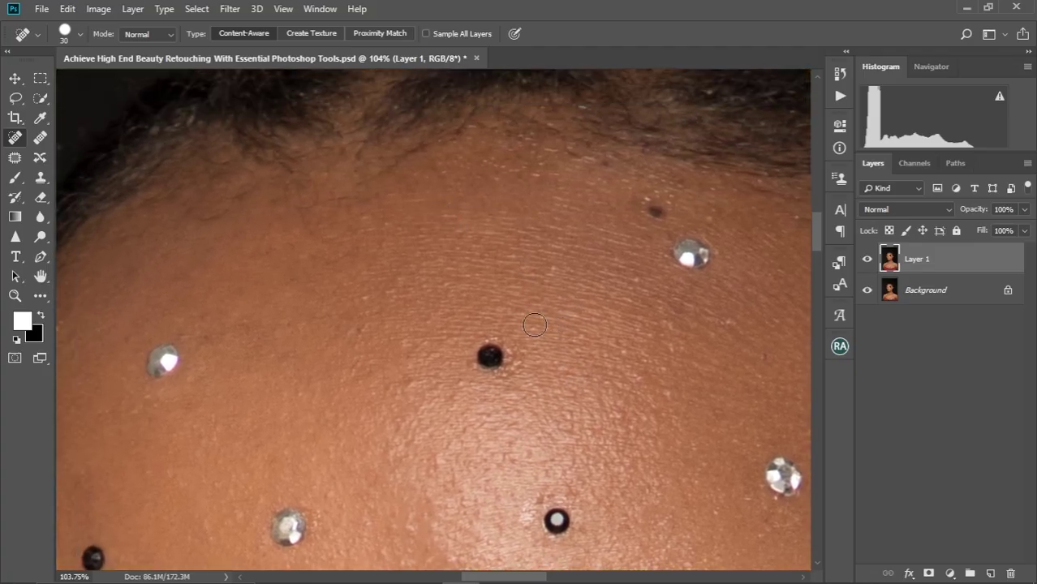
scroll(412, 394, down, 4)
drag(454, 413, 498, 260)
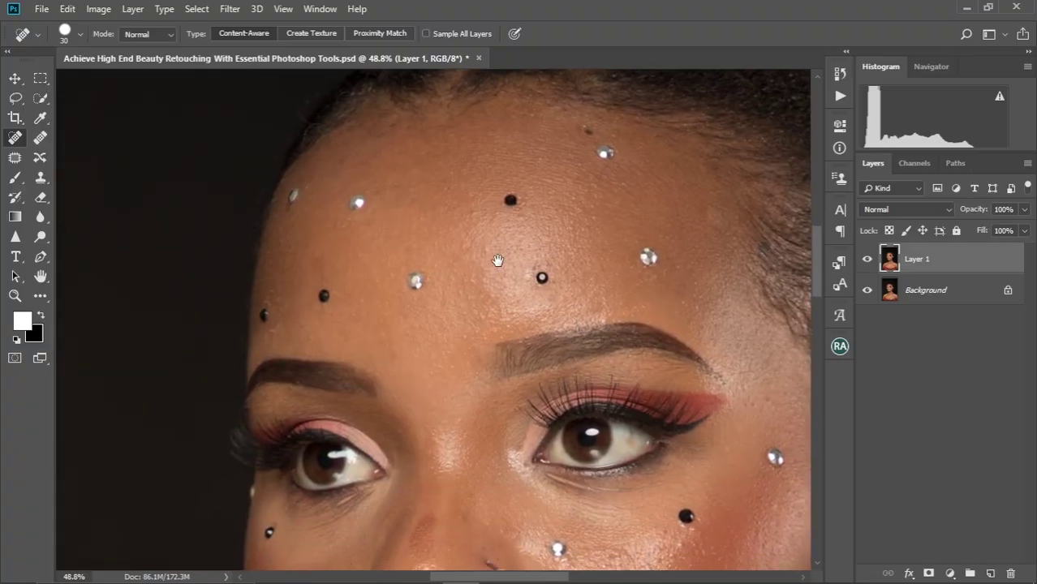
Heal the blemishes beside the nostril on the far cheek, below the black gem.
scroll(498, 259, down, 7)
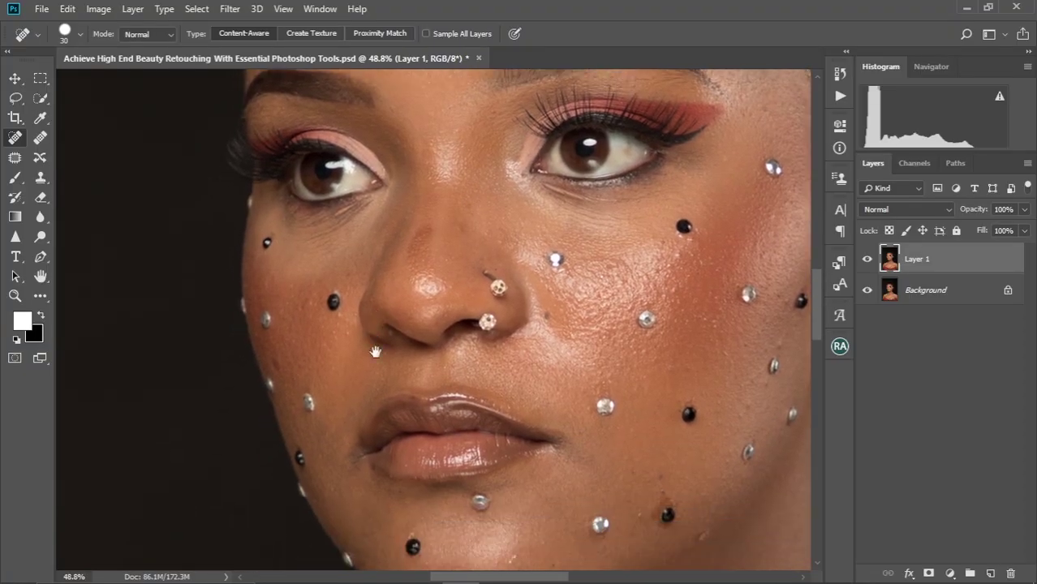
scroll(343, 335, up, 4)
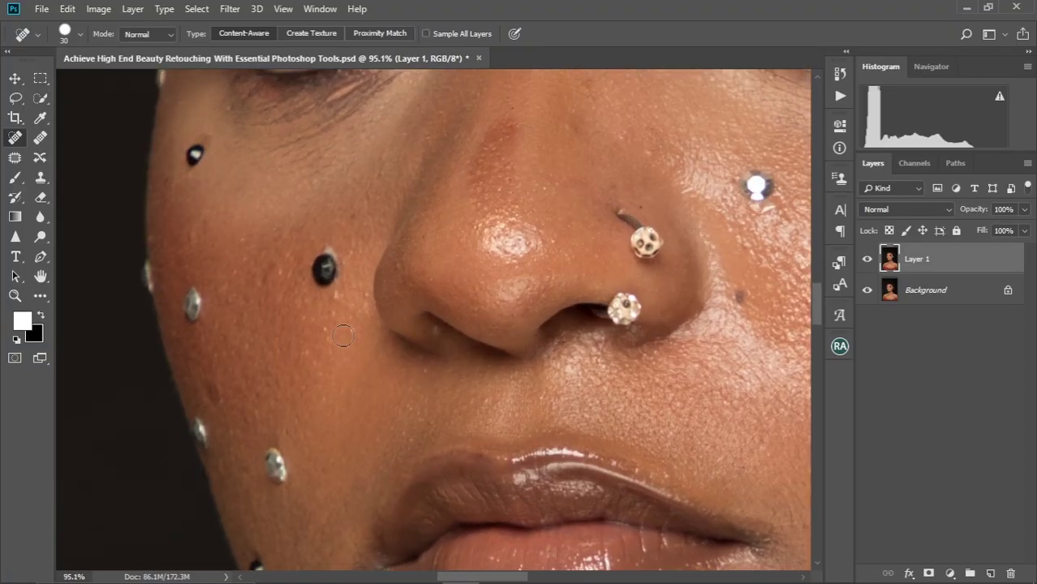
click(336, 301)
click(346, 315)
drag(365, 295, 361, 316)
Heal the spots on the outer part of the far cheek, down to the silver gems.
drag(246, 247, 241, 232)
click(267, 260)
drag(267, 274, 224, 303)
drag(188, 235, 185, 250)
drag(276, 265, 278, 277)
drag(293, 277, 290, 263)
drag(296, 313, 323, 183)
mouse_move(247, 250)
mouse_down()
mouse_move(232, 277)
mouse_move(246, 292)
mouse_up()
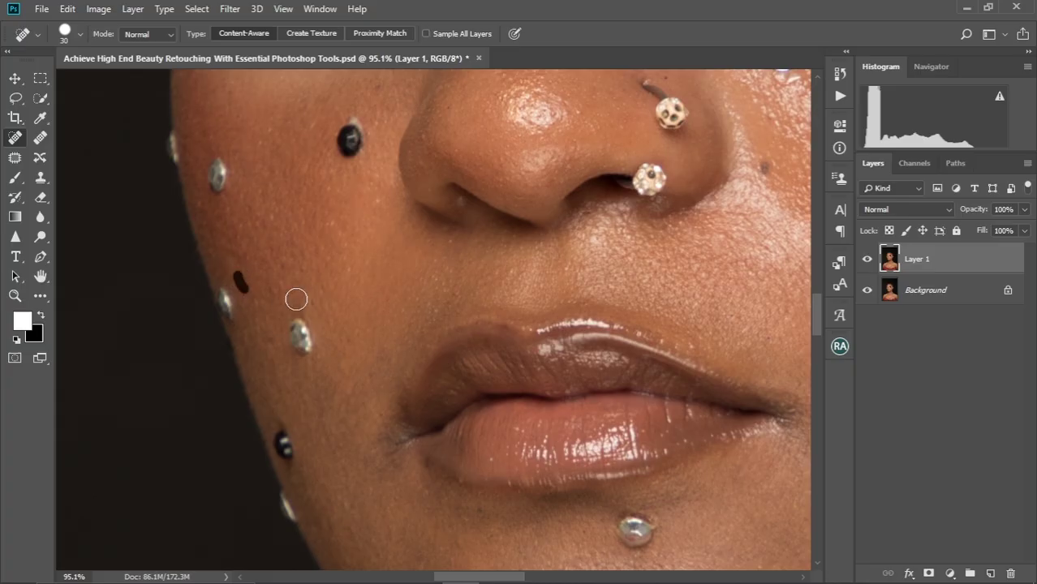
Heal the blemishes on the far lower cheek beside the mouth and along the jaw edge.
drag(330, 295, 264, 234)
drag(300, 311, 253, 258)
drag(317, 194, 302, 221)
scroll(394, 195, down, 1)
scroll(393, 195, right, 1)
drag(355, 368, 371, 271)
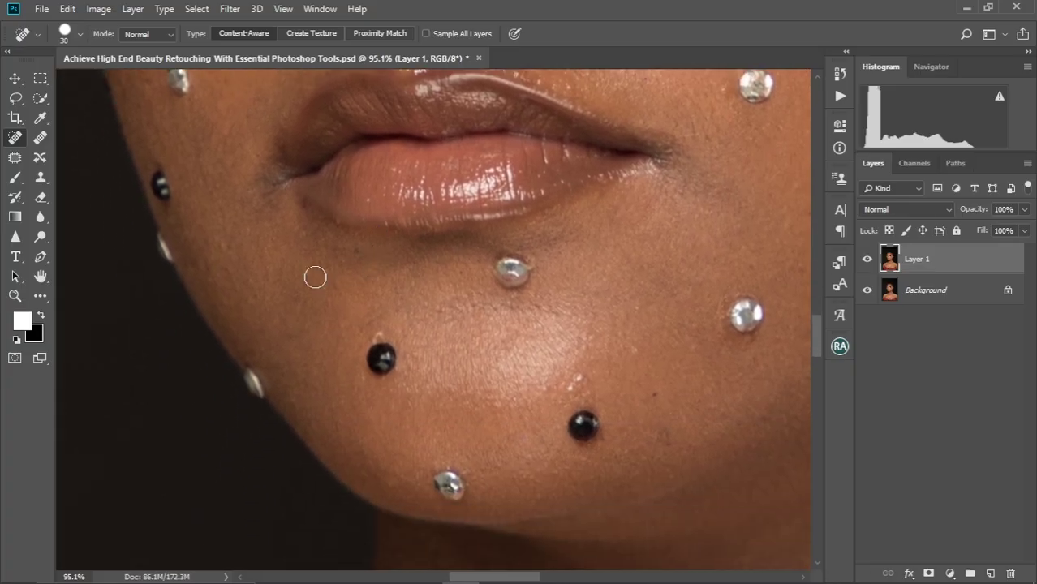
drag(223, 241, 225, 251)
click(204, 262)
Heal the shiny bumps and spots around the gems on the chin and lower jaw.
mouse_move(444, 301)
mouse_down()
mouse_move(447, 315)
mouse_move(354, 268)
mouse_move(337, 174)
mouse_up()
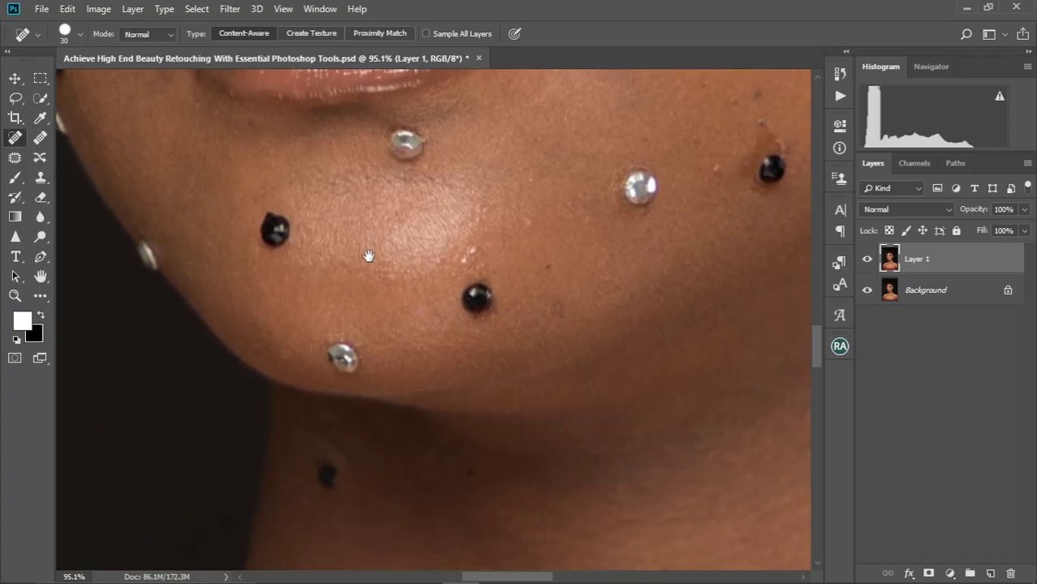
click(474, 247)
mouse_move(530, 222)
mouse_down()
mouse_move(521, 179)
mouse_move(543, 194)
mouse_move(452, 125)
mouse_move(465, 273)
mouse_up()
mouse_move(637, 158)
mouse_down()
mouse_move(639, 199)
mouse_move(625, 197)
mouse_up()
mouse_move(744, 288)
mouse_down()
mouse_move(639, 254)
mouse_move(627, 270)
mouse_up()
Heal the blemishes on the near cheek among the gems beside the mouth and the blush area.
mouse_move(611, 190)
mouse_down()
mouse_move(611, 320)
mouse_move(570, 419)
mouse_up()
drag(623, 151, 629, 170)
drag(599, 230, 632, 340)
drag(615, 189, 608, 206)
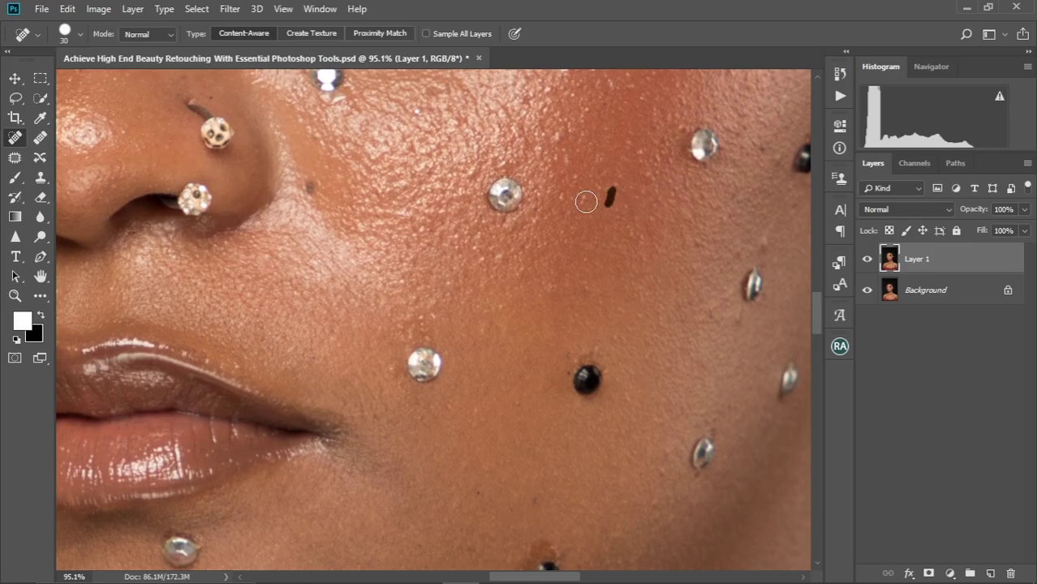
drag(556, 159, 589, 275)
drag(574, 261, 568, 271)
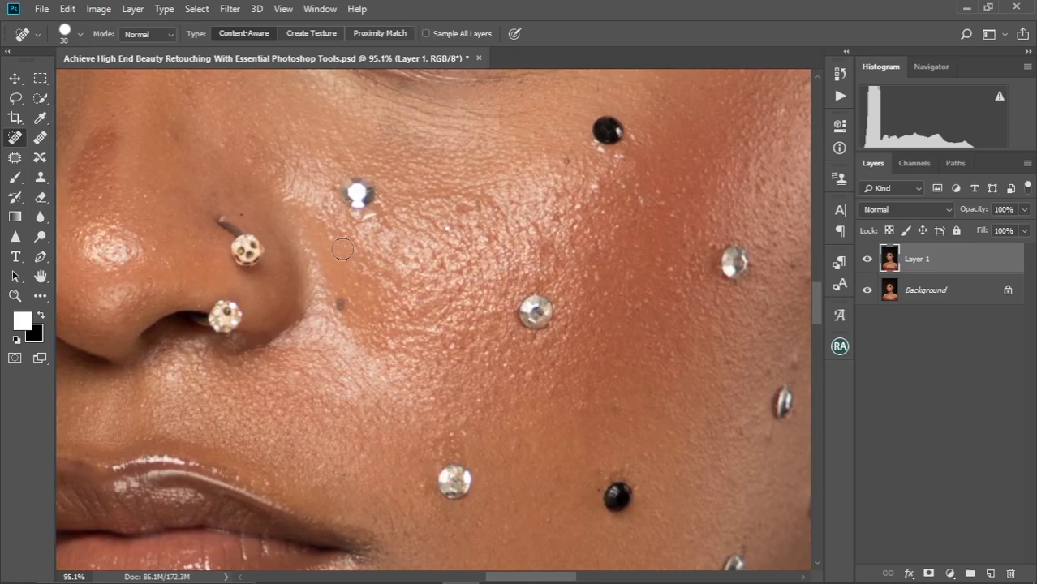
Heal the bumps on the shiny part of the near cheek beside the nose and the silver gem.
drag(285, 199, 390, 262)
drag(350, 232, 365, 239)
mouse_move(378, 245)
mouse_down()
mouse_move(400, 253)
mouse_move(443, 295)
mouse_up()
mouse_move(563, 276)
mouse_down()
mouse_move(583, 266)
mouse_move(554, 261)
mouse_up()
drag(542, 295, 556, 283)
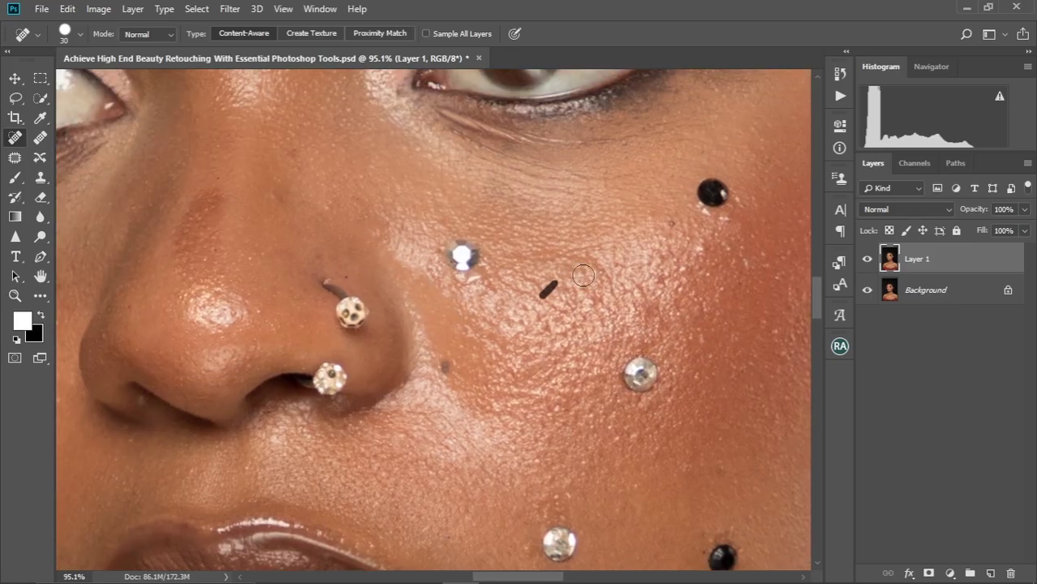
Heal the bumps on the near cheek below the eye, working outward across the blush towards the ear.
drag(665, 226, 553, 242)
mouse_move(582, 223)
mouse_down()
mouse_move(601, 232)
mouse_move(579, 276)
mouse_move(550, 274)
mouse_up()
mouse_move(555, 296)
mouse_down()
mouse_move(532, 302)
mouse_move(568, 343)
mouse_move(533, 345)
mouse_up()
drag(556, 313, 553, 330)
drag(632, 218, 508, 254)
drag(511, 307, 512, 323)
drag(590, 272, 494, 305)
drag(551, 262, 540, 279)
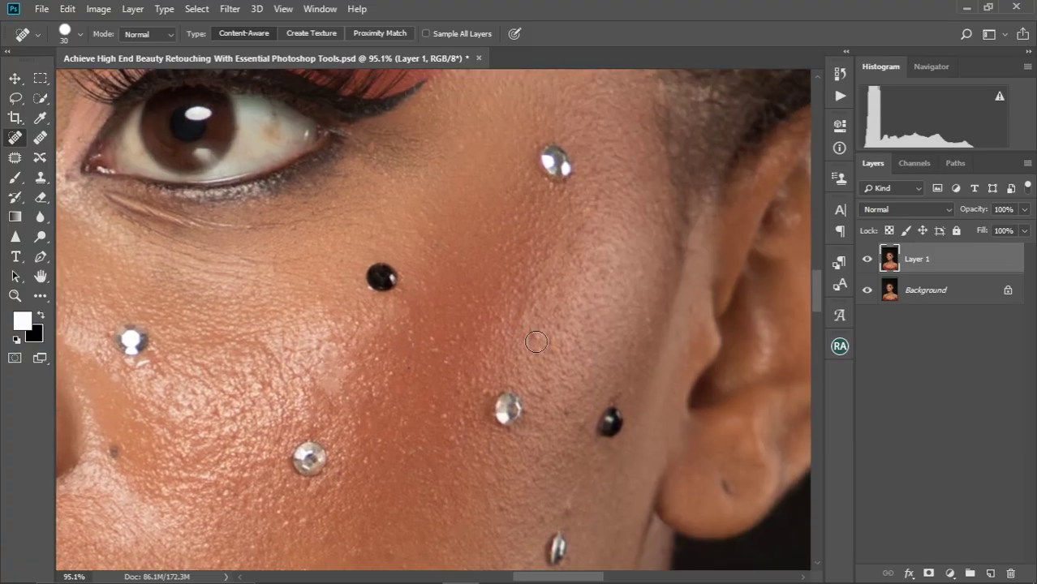
Heal the blemishes on the outer near cheek in front of the ear and below the blush.
drag(542, 366, 540, 223)
drag(483, 247, 438, 299)
drag(457, 302, 455, 321)
drag(560, 365, 553, 241)
drag(563, 214, 558, 233)
drag(505, 312, 492, 324)
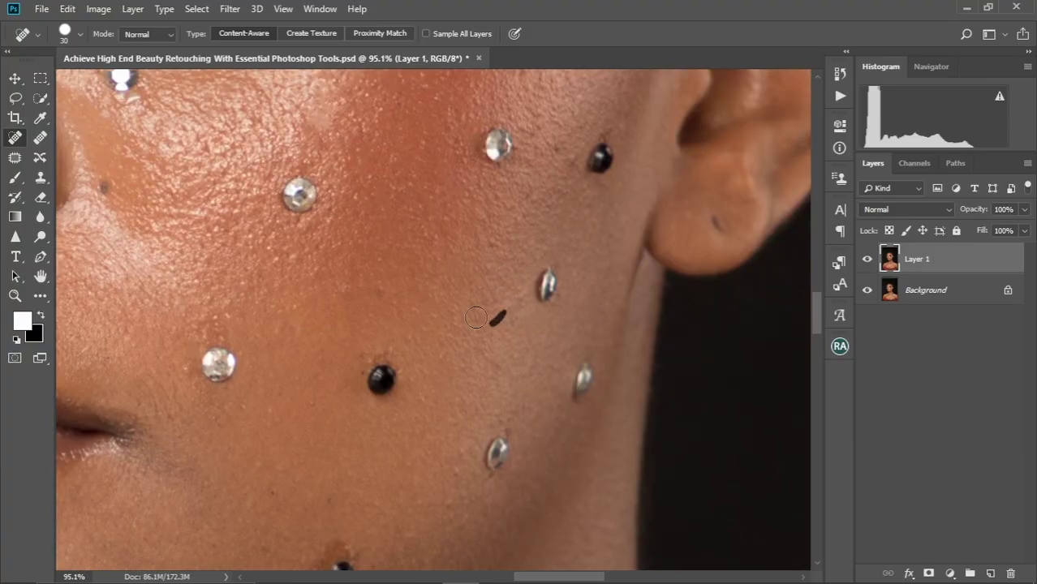
Heal the spots on the near lower cheek and along the jawline around the black and silver gems.
mouse_move(383, 370)
mouse_down()
mouse_move(462, 272)
mouse_move(439, 274)
mouse_up()
drag(458, 185, 457, 201)
drag(483, 267, 479, 278)
drag(501, 295, 501, 313)
drag(534, 379, 527, 262)
drag(517, 300, 505, 314)
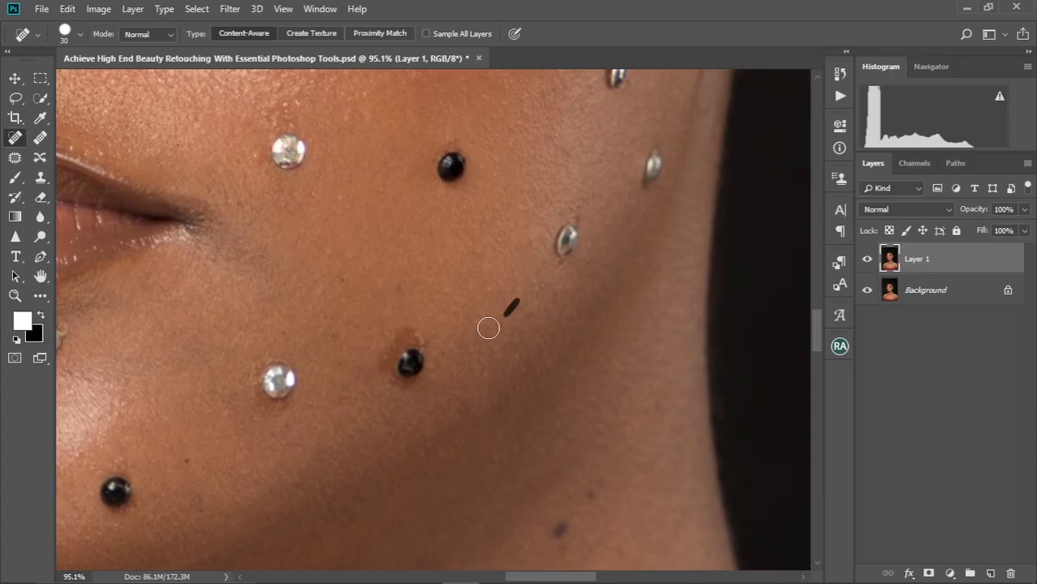
drag(533, 227, 532, 326)
drag(558, 241, 558, 263)
Compare the healed face with the original by hiding and showing Layer 1, and examine the skin at several magnifications.
key(ctrl+0)
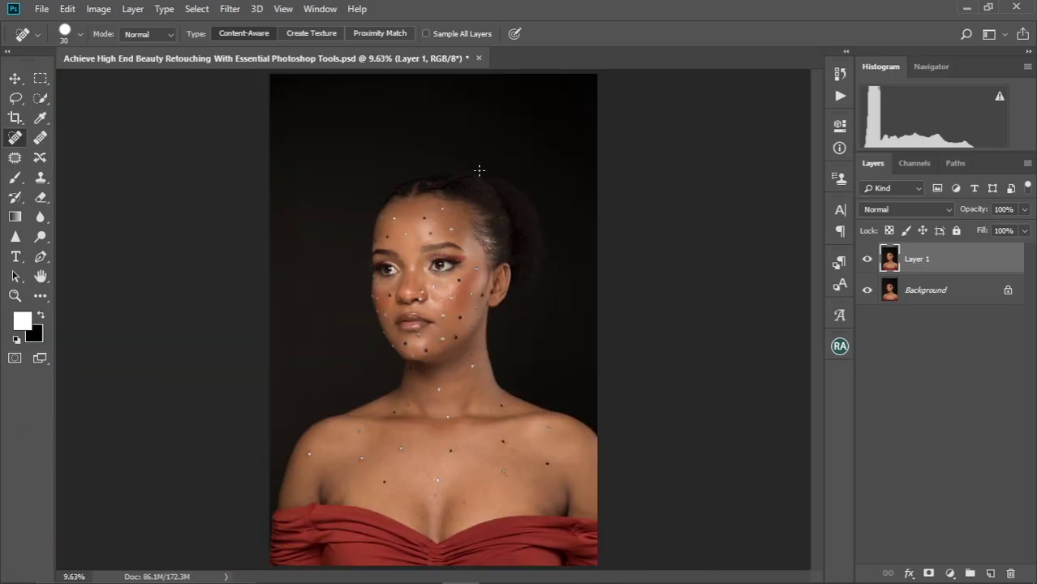
scroll(433, 282, up, 6)
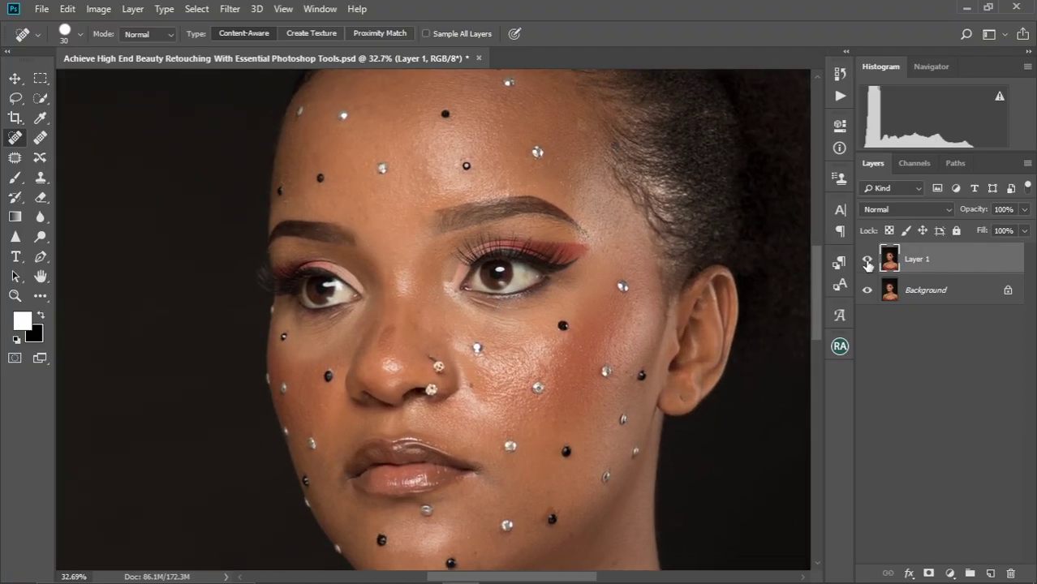
click(867, 261)
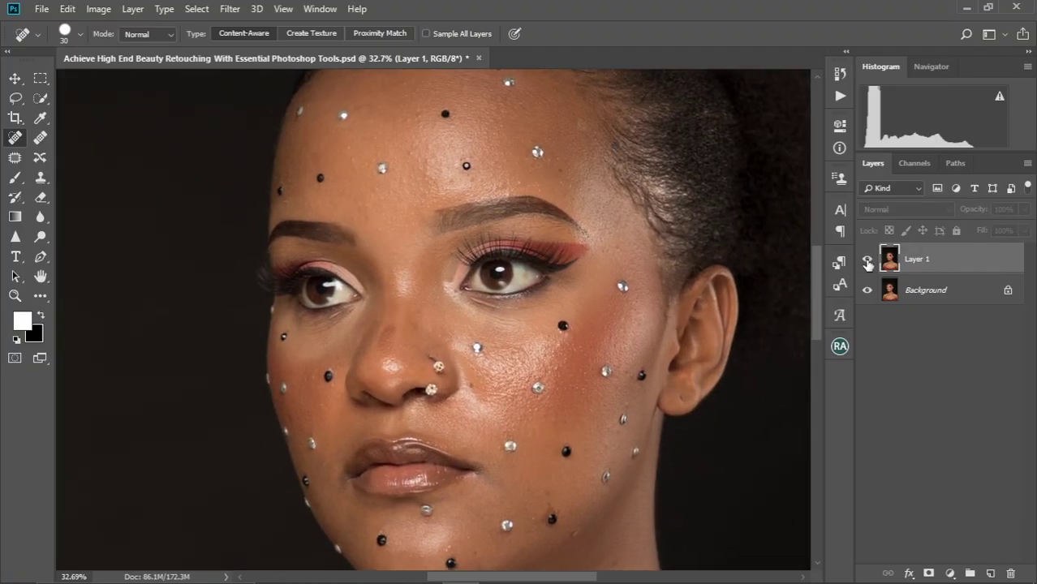
click(867, 260)
scroll(465, 307, up, 4)
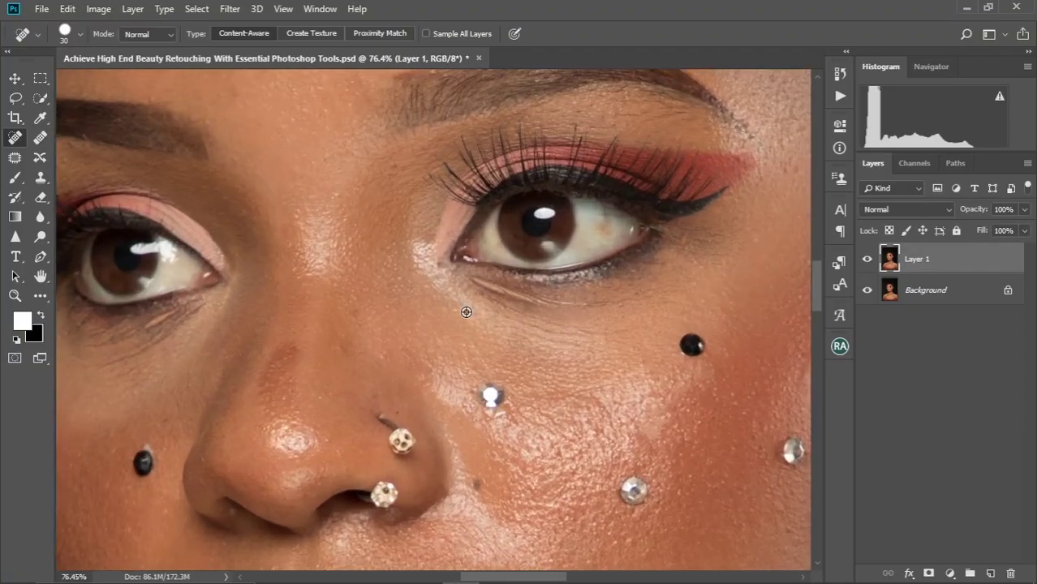
scroll(465, 307, down, 4)
scroll(464, 303, up, 1)
scroll(508, 277, down, 3)
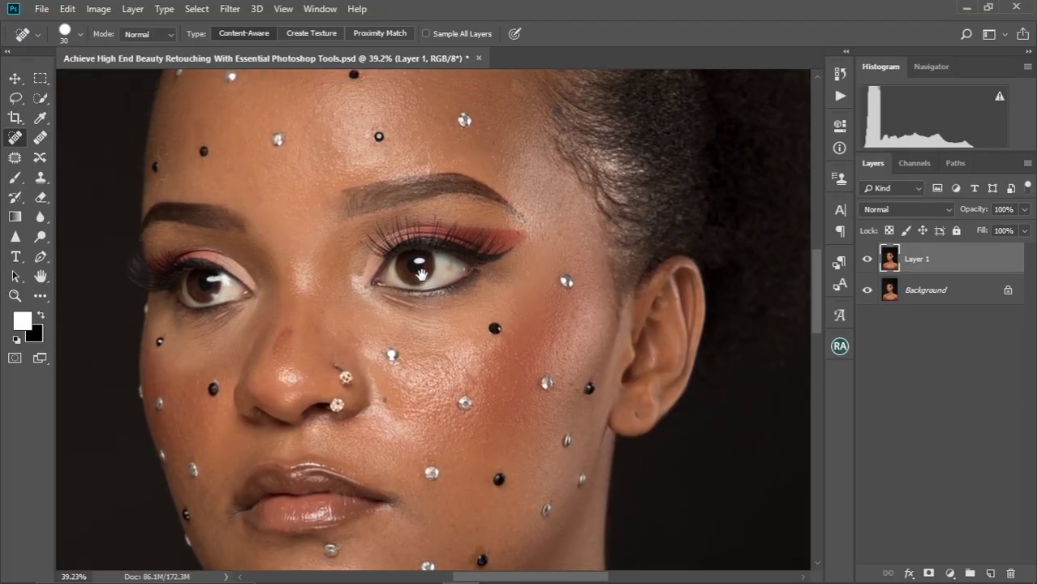
scroll(414, 272, up, 6)
scroll(414, 272, down, 3)
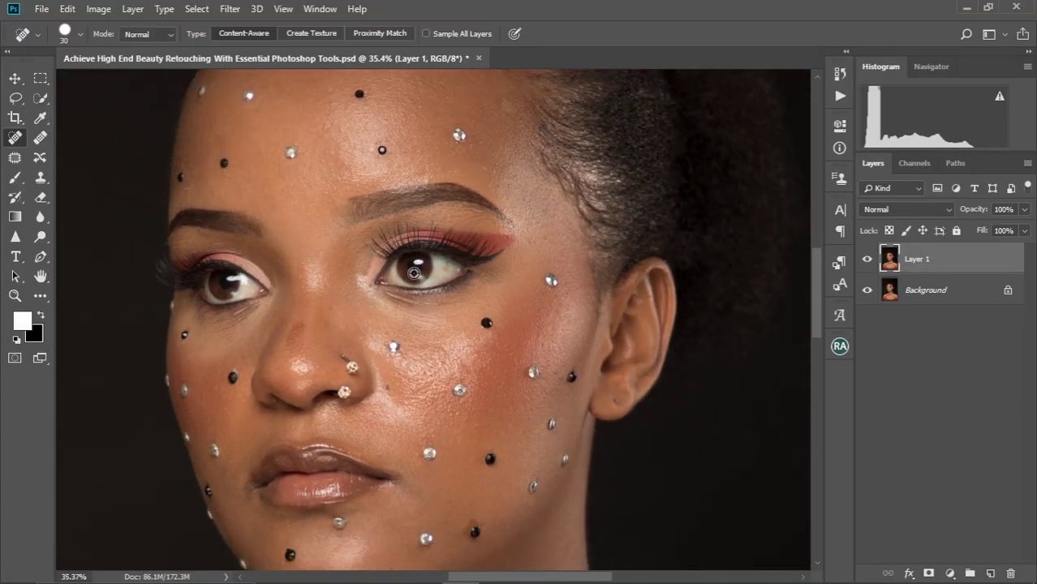
Duplicate the healed Layer 1.
drag(403, 333, 440, 319)
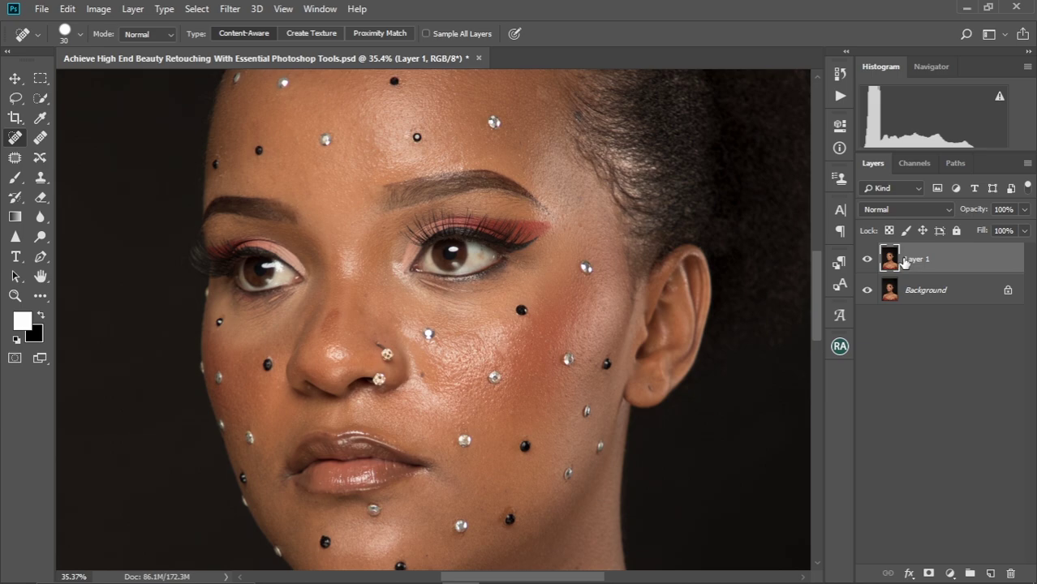
scroll(382, 311, up, 2)
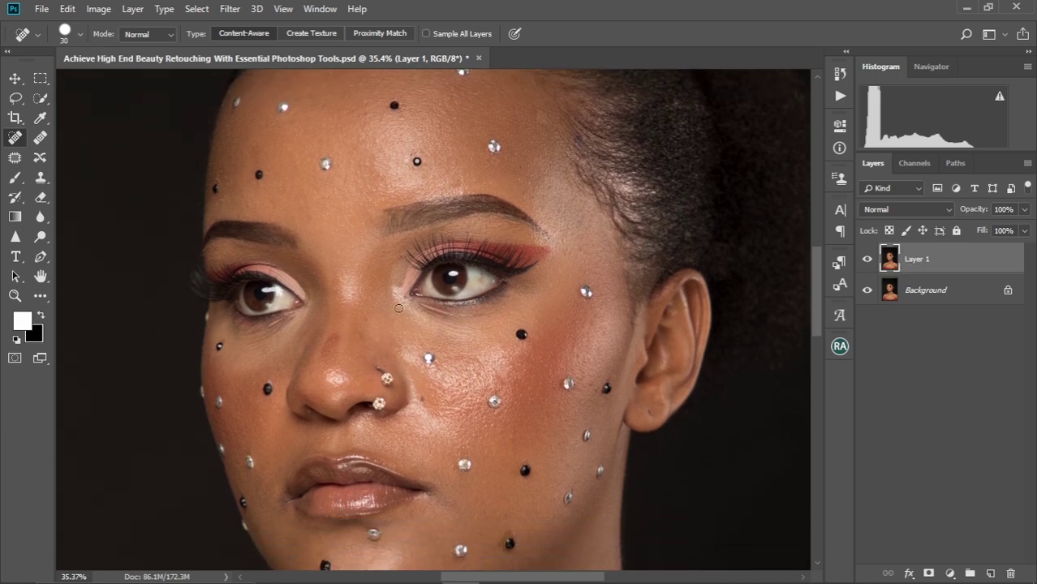
mouse_move(445, 302)
mouse_down()
mouse_move(424, 350)
mouse_move(444, 323)
mouse_up()
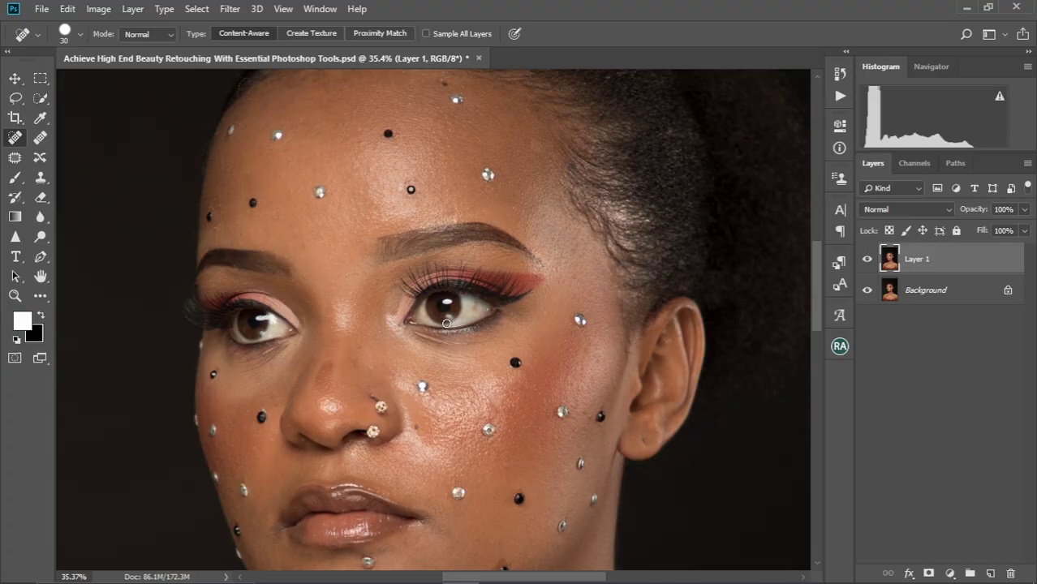
key(ctrl+j)
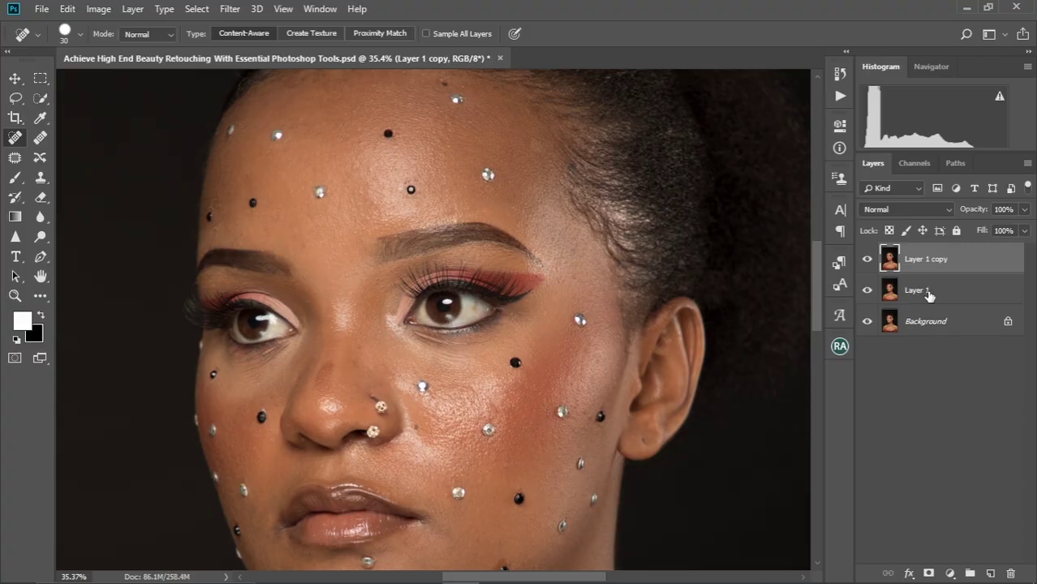
Hide Layer 1 copy and rename Layer 1 as Color.
click(978, 286)
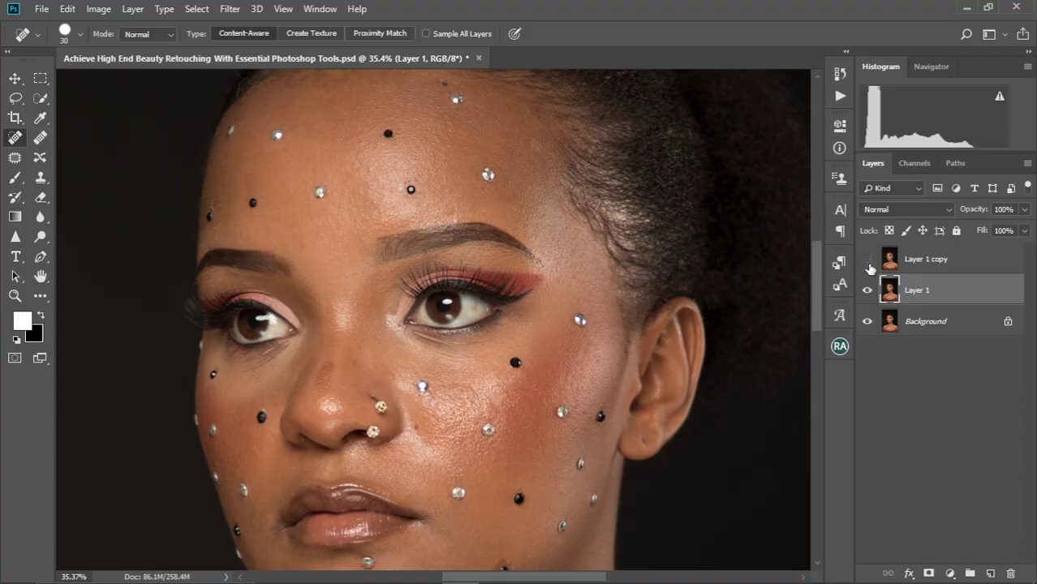
double_click(920, 290)
text(Color)
key(Return)
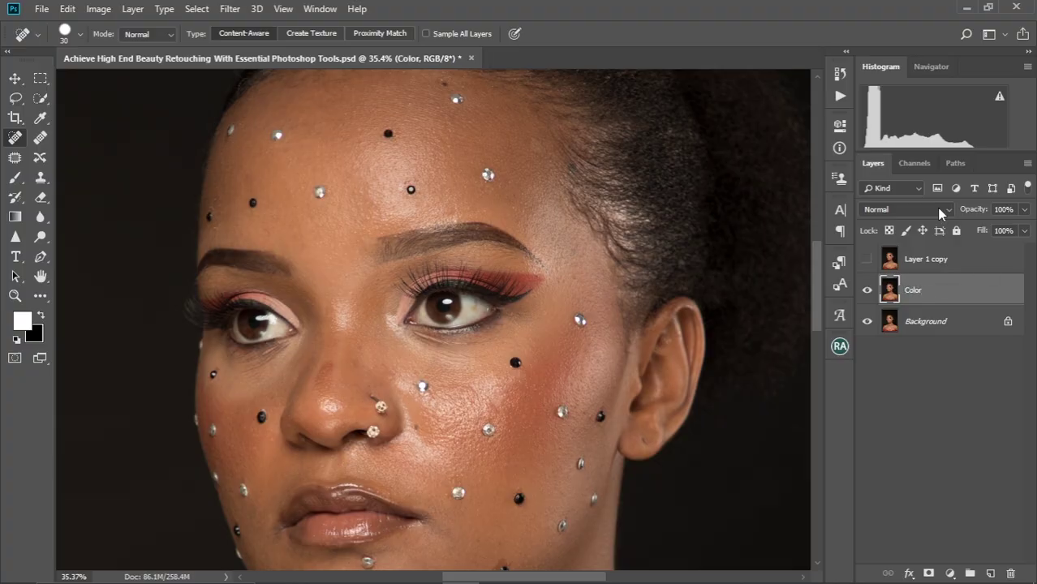
Show Layer 1 copy again and rename it as Texture.
click(868, 260)
click(935, 262)
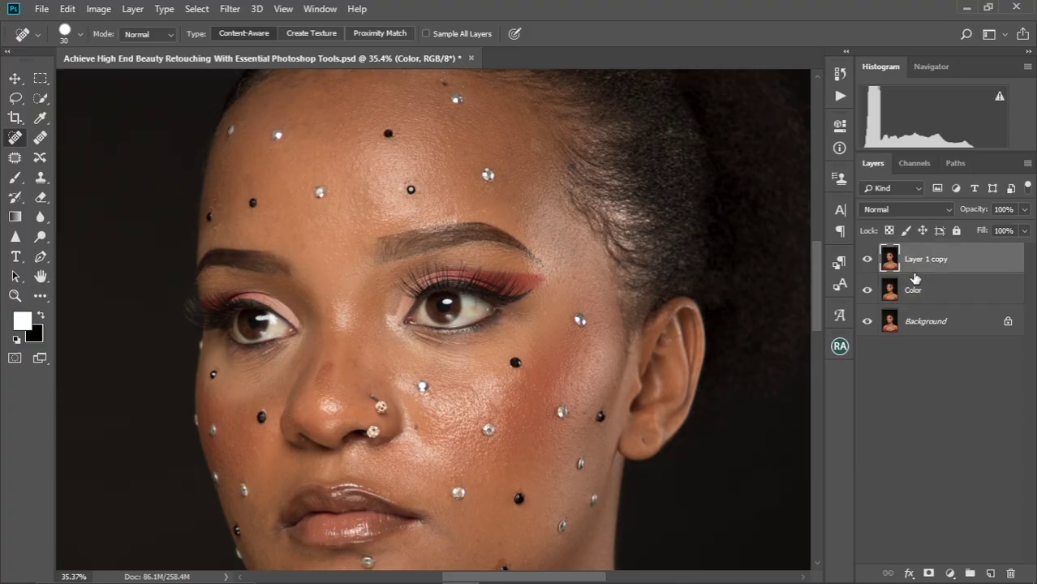
double_click(928, 259)
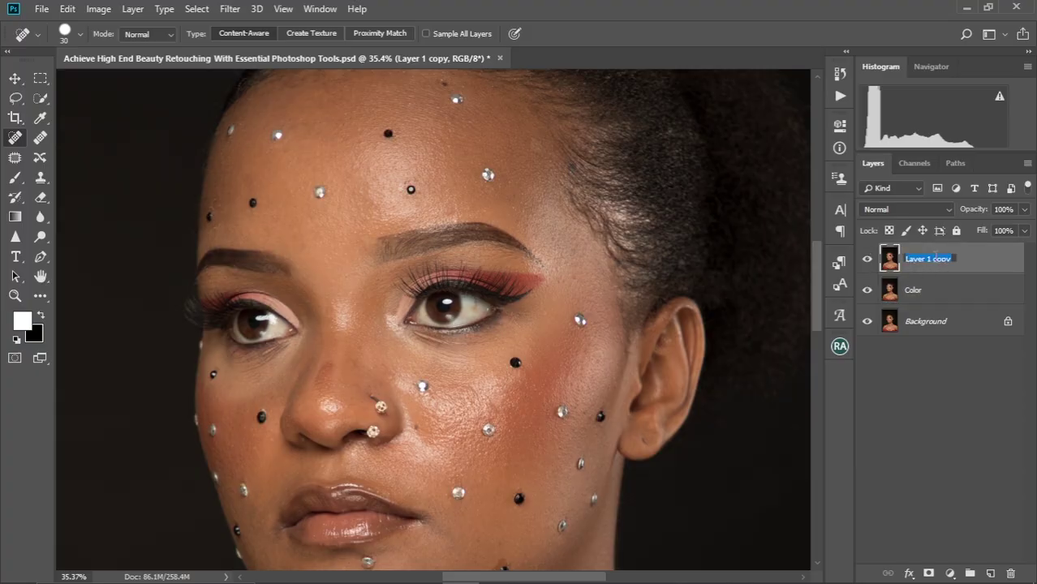
key(BackSpace)
text(Texture)
key(Return)
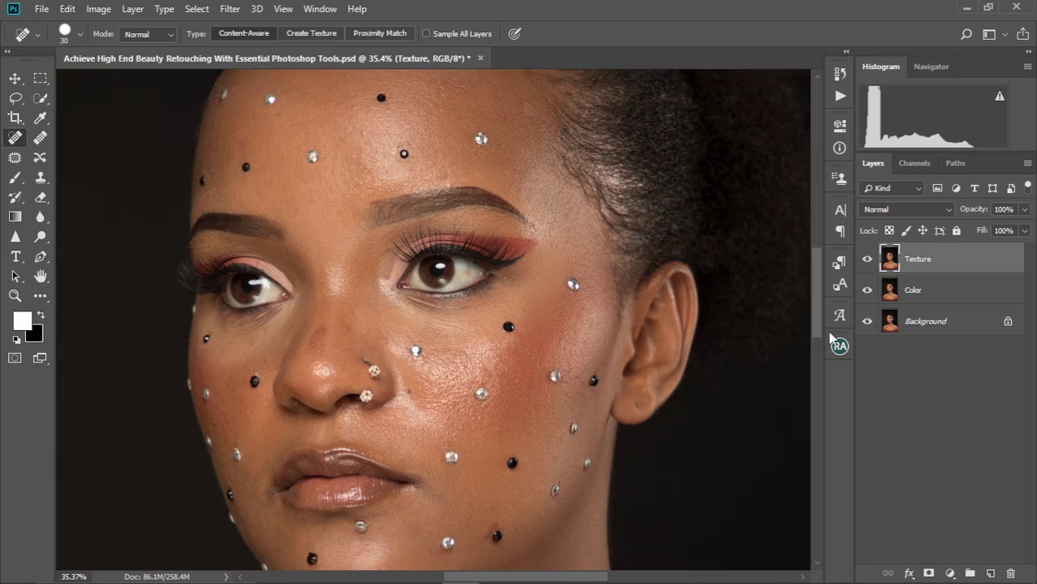
Hide the Texture layer and apply a Gaussian Blur with a 5.4-pixel radius to the Color layer.
click(867, 260)
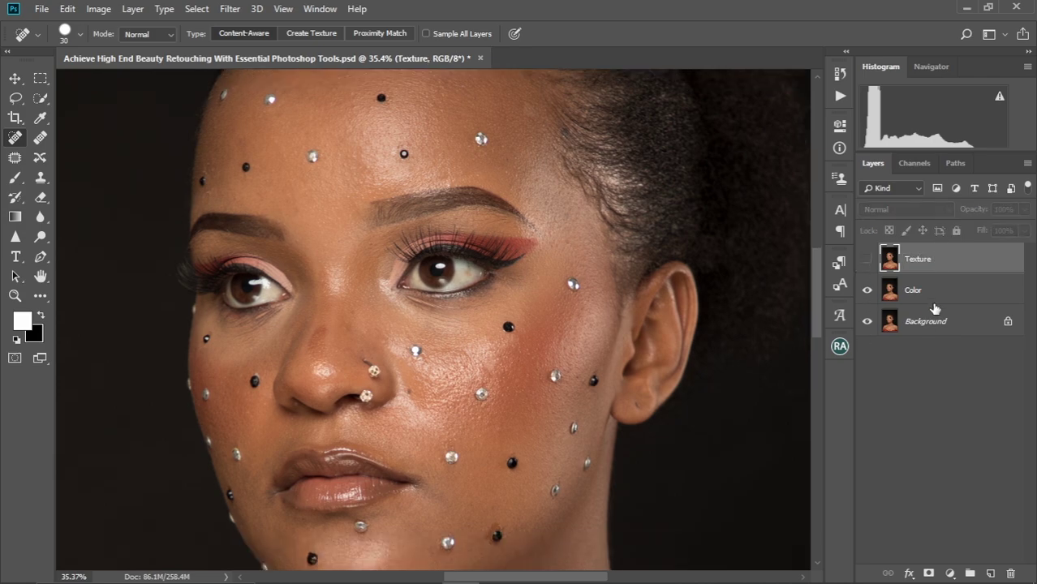
click(930, 294)
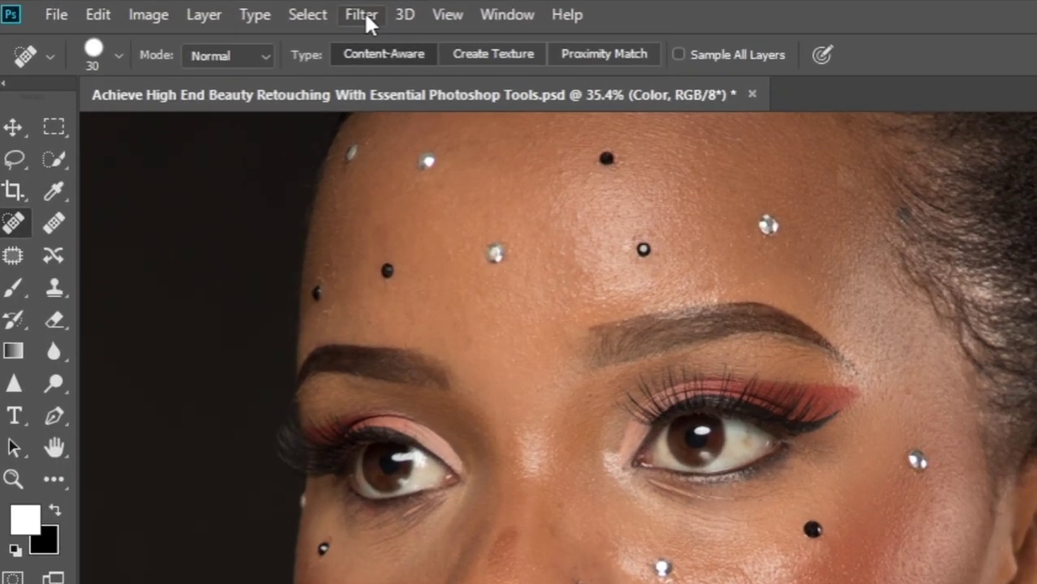
click(229, 9)
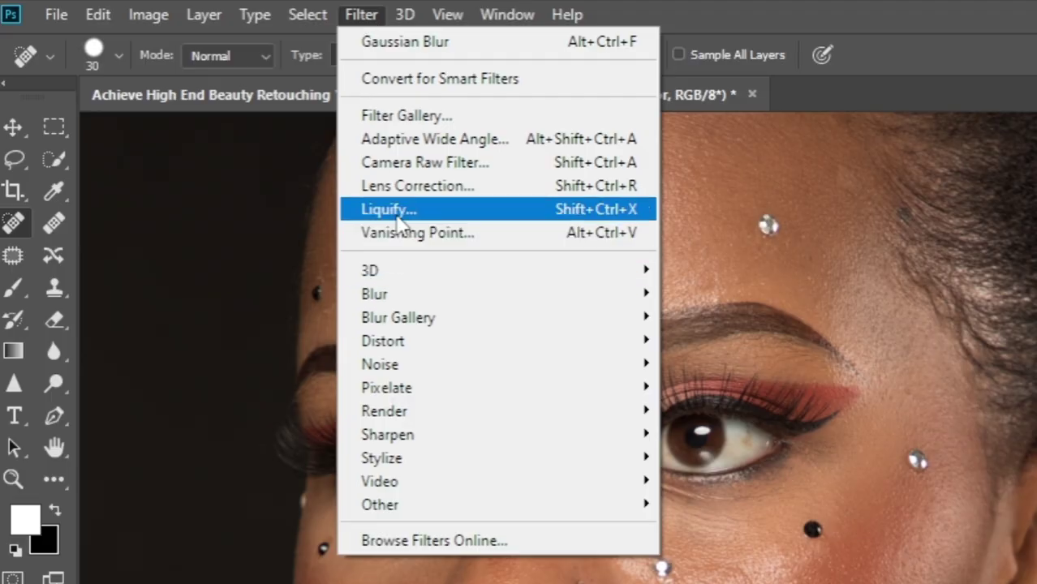
mouse_move(393, 293)
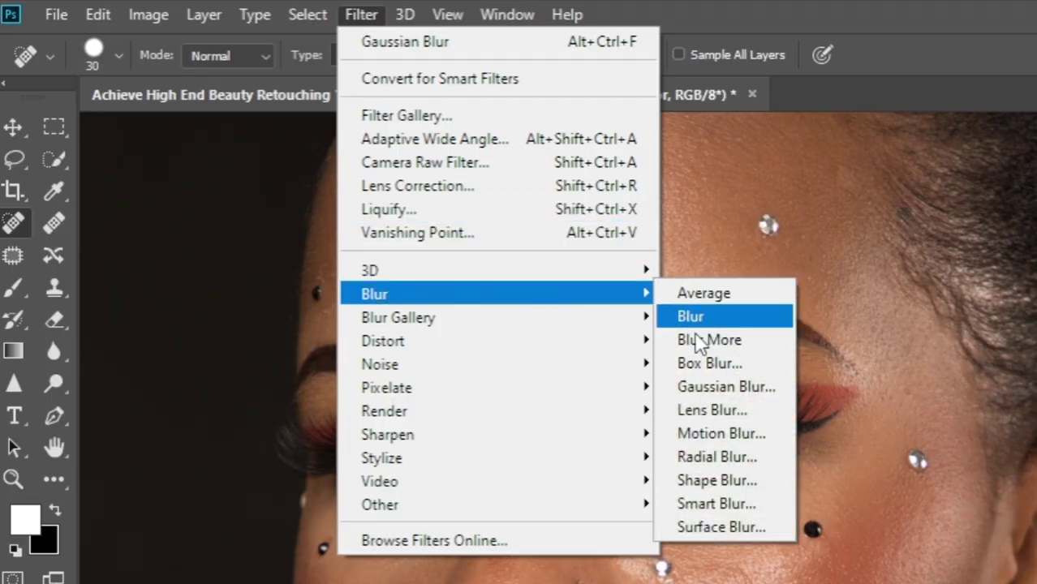
click(734, 387)
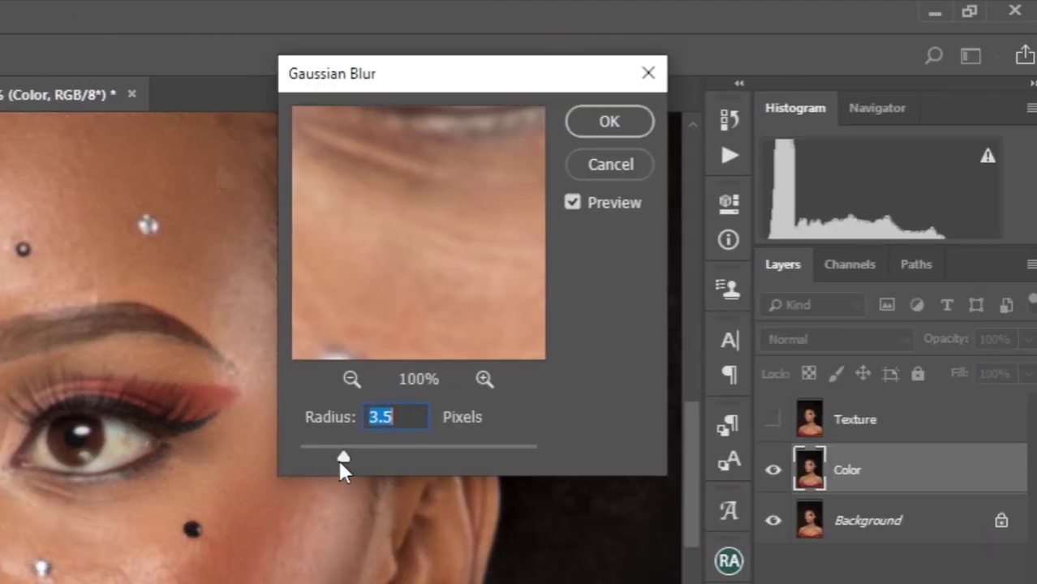
drag(348, 456, 352, 457)
click(121, 424)
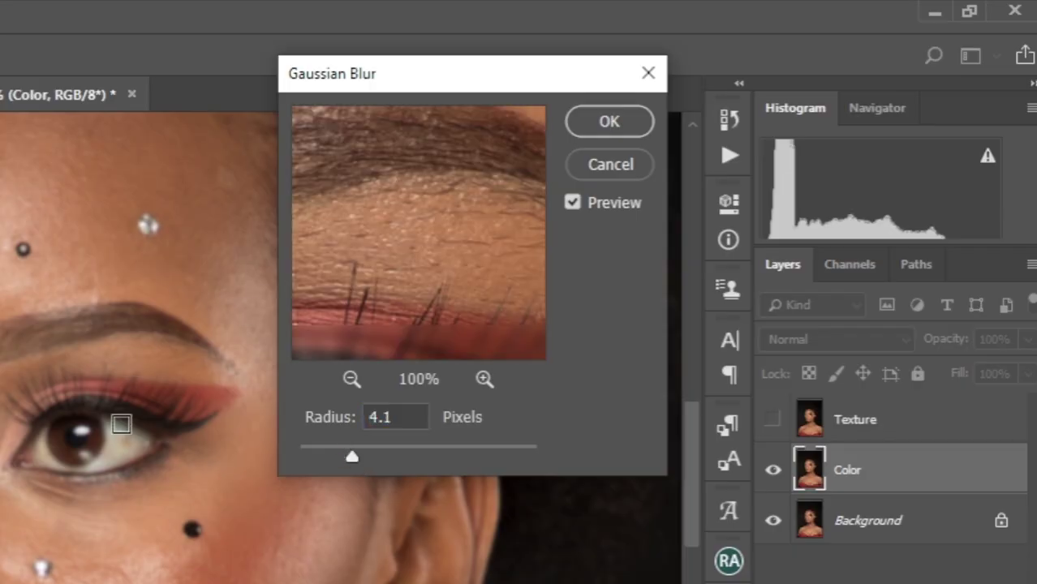
drag(448, 272, 418, 204)
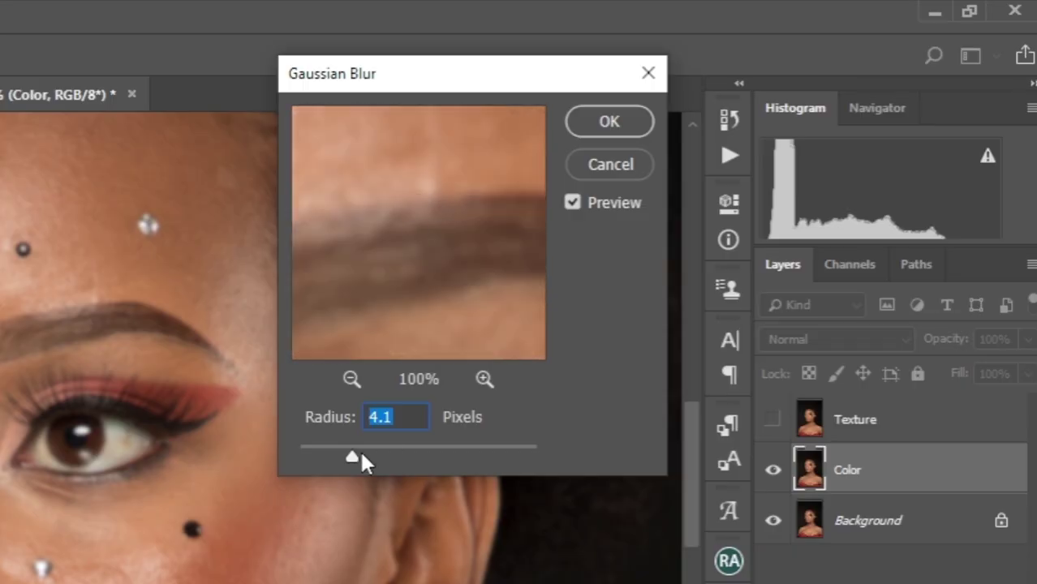
drag(356, 459, 363, 461)
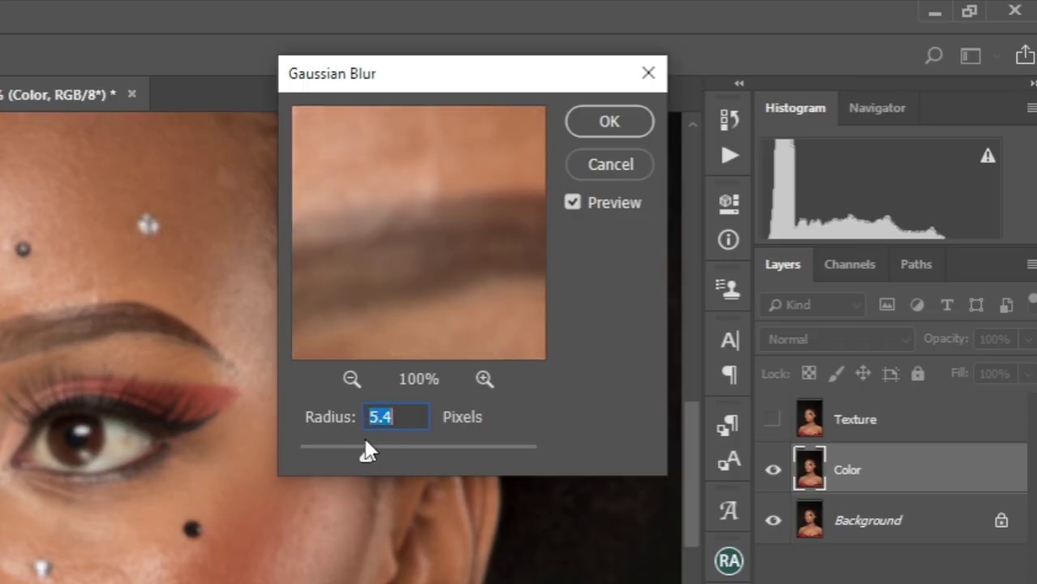
drag(392, 219, 386, 282)
click(352, 380)
click(352, 379)
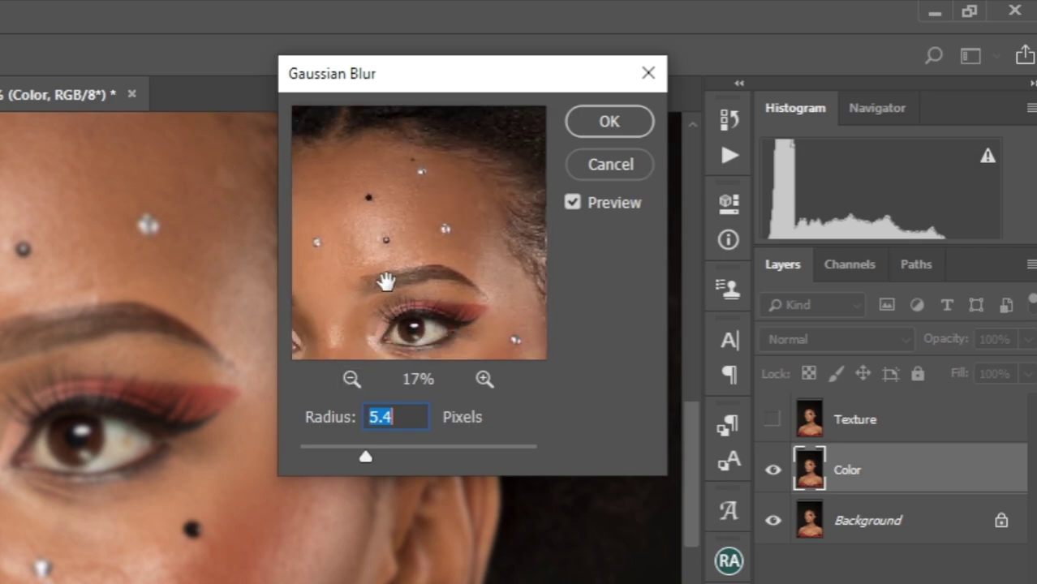
click(607, 123)
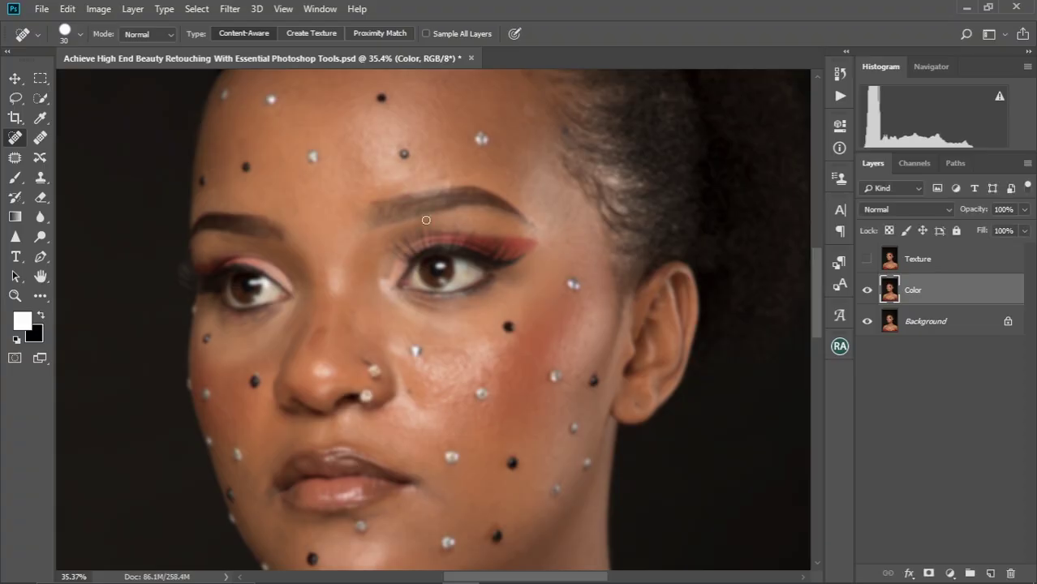
Check the blurred face in full and up close, and make the Texture layer active and visible again.
key(ctrl+0)
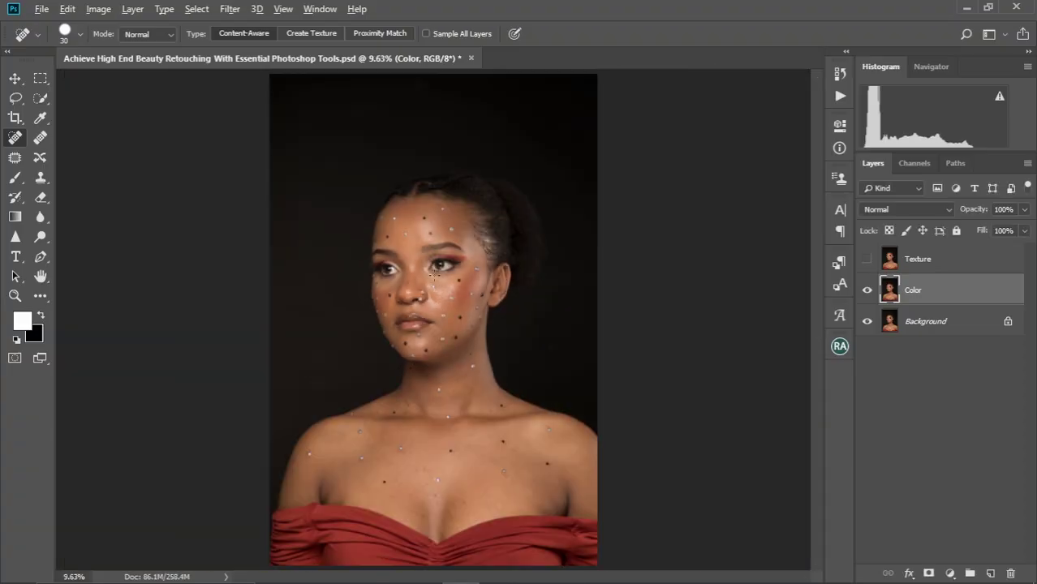
scroll(433, 274, up, 5)
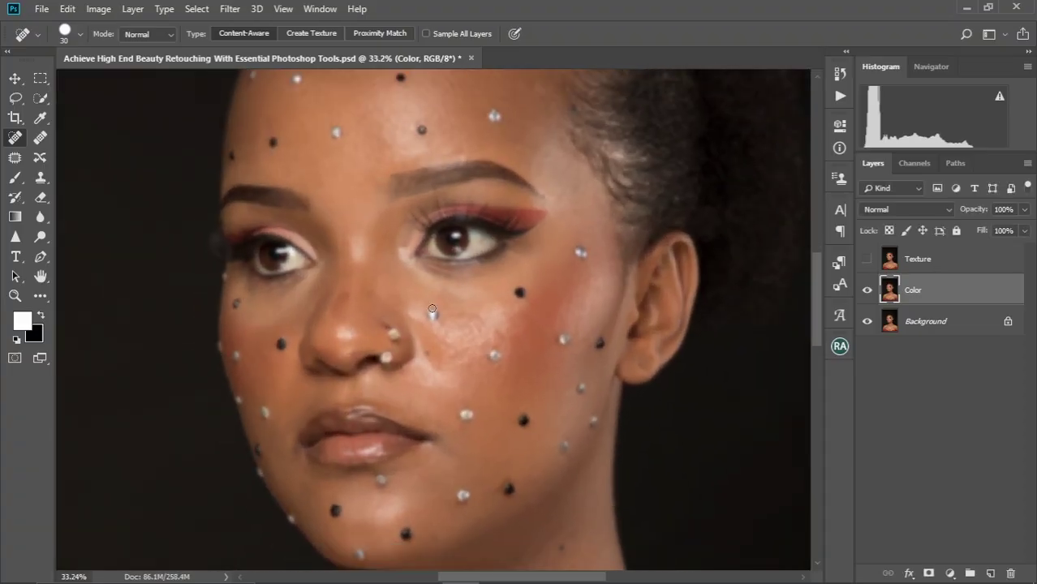
drag(445, 329, 438, 299)
click(939, 262)
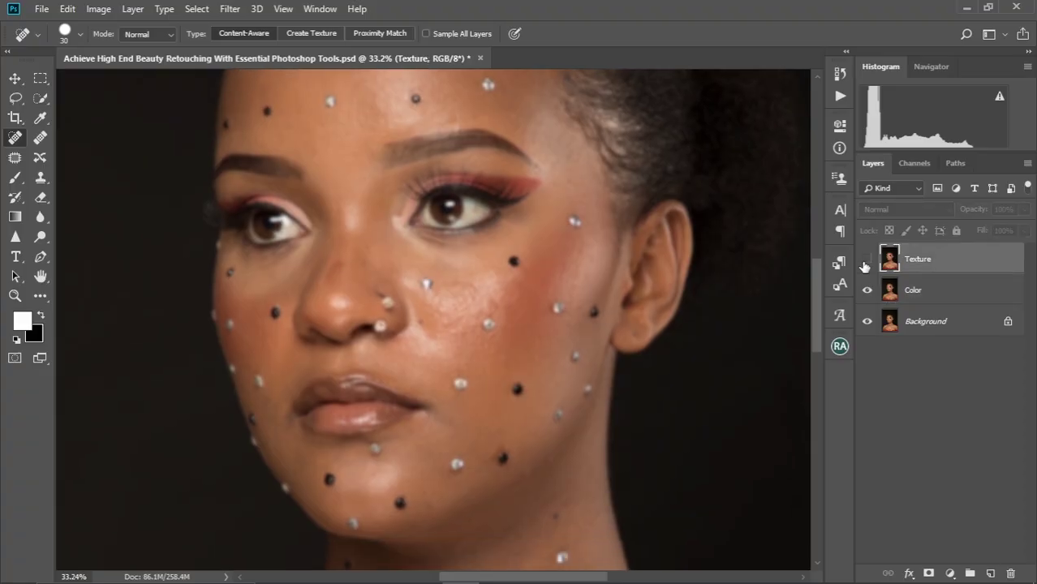
click(867, 260)
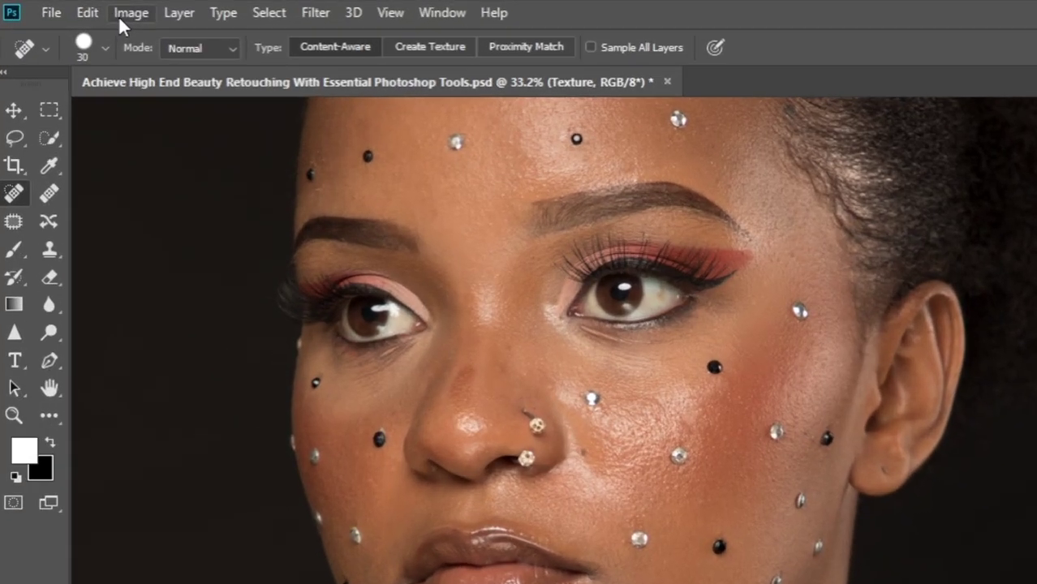
Use Apply Image on the Texture layer with Color as the source layer, RGB channel, Subtract blending, scale 2 and offset 128.
click(122, 14)
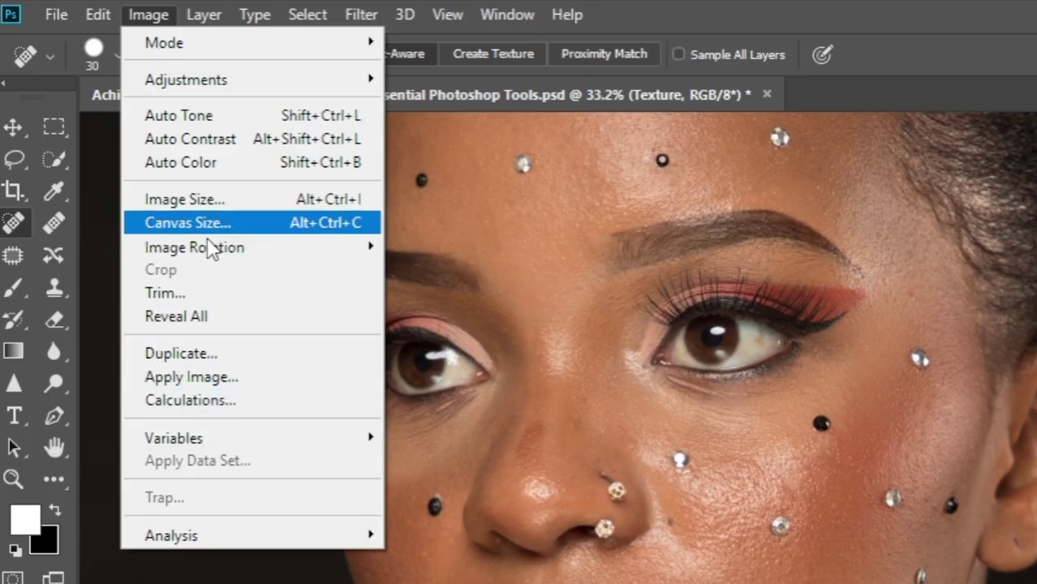
click(231, 377)
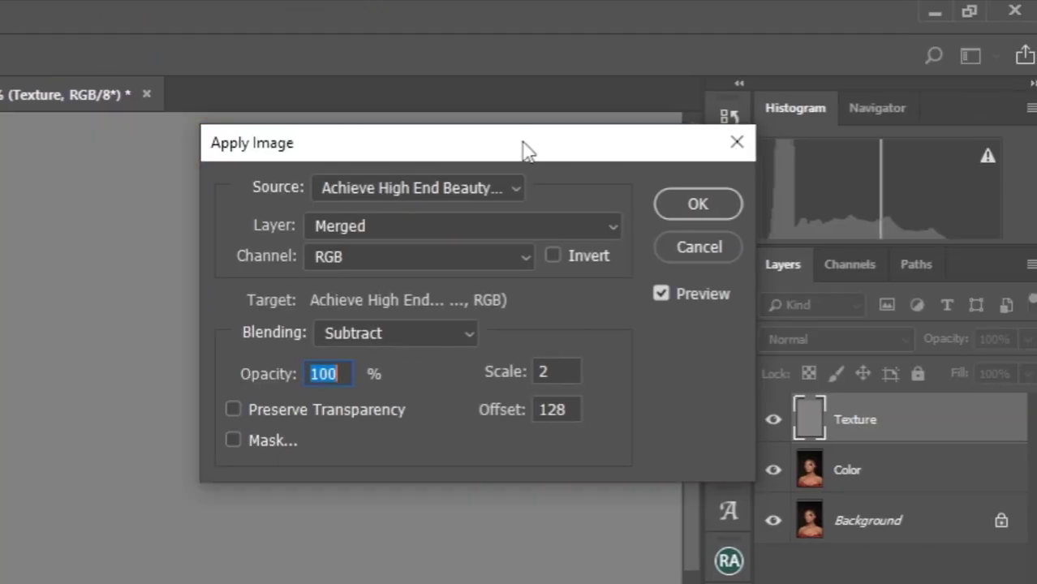
drag(528, 151, 611, 143)
click(671, 217)
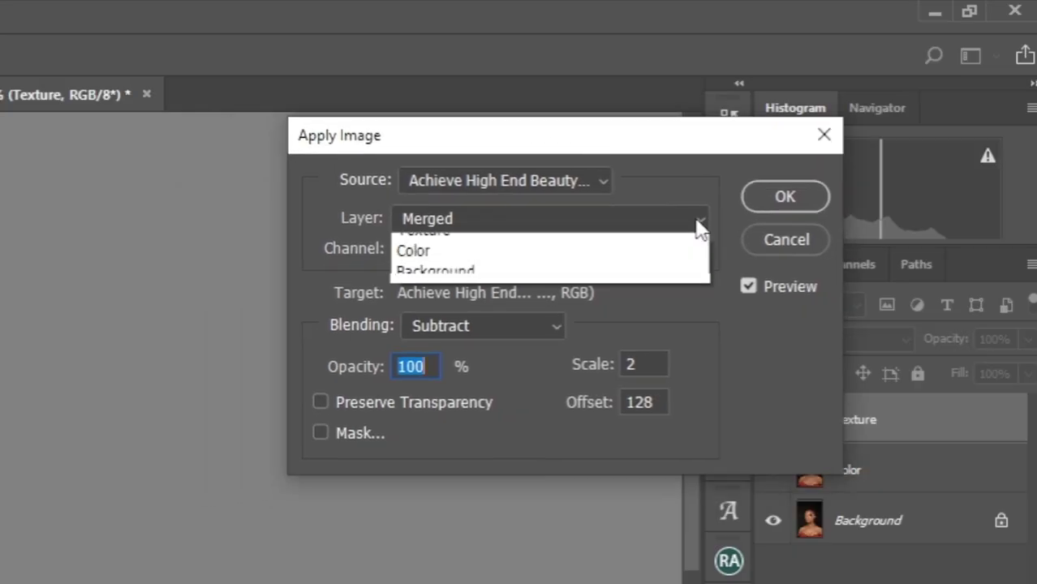
click(434, 306)
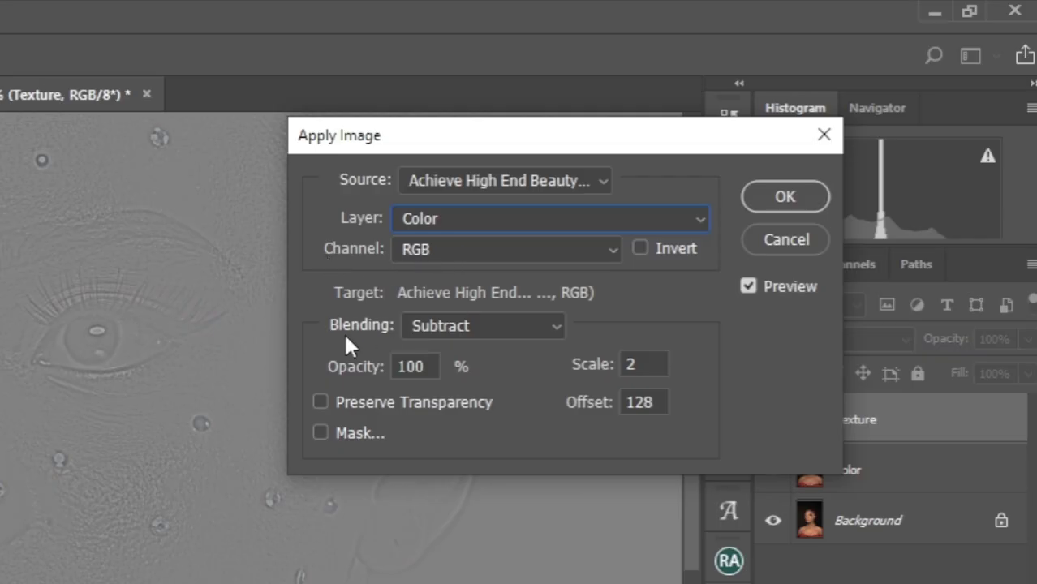
click(555, 328)
key(Escape)
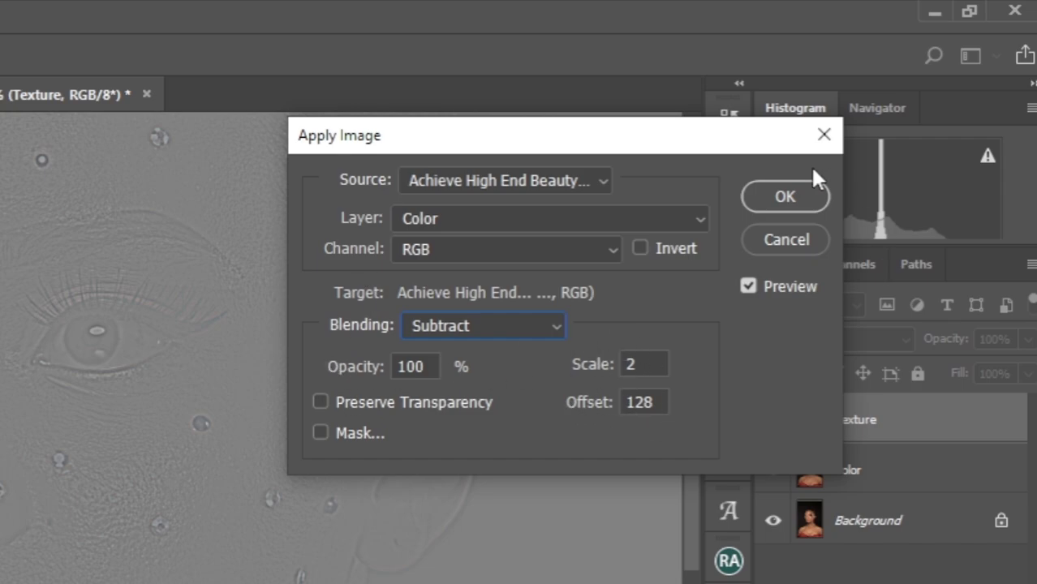
click(781, 203)
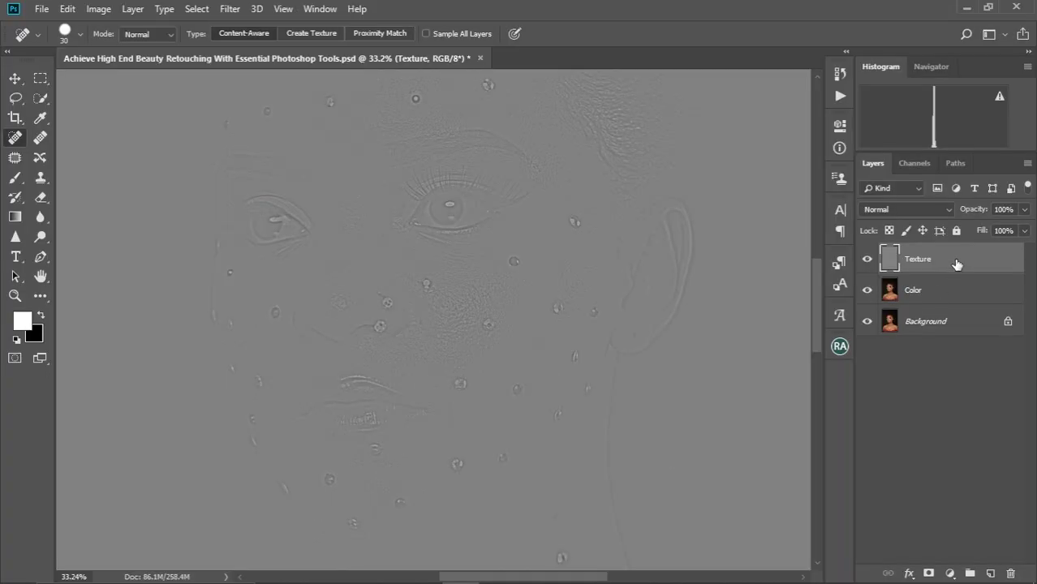
Set the Texture layer's blend mode to Linear Light and check the face at several magnifications.
click(945, 210)
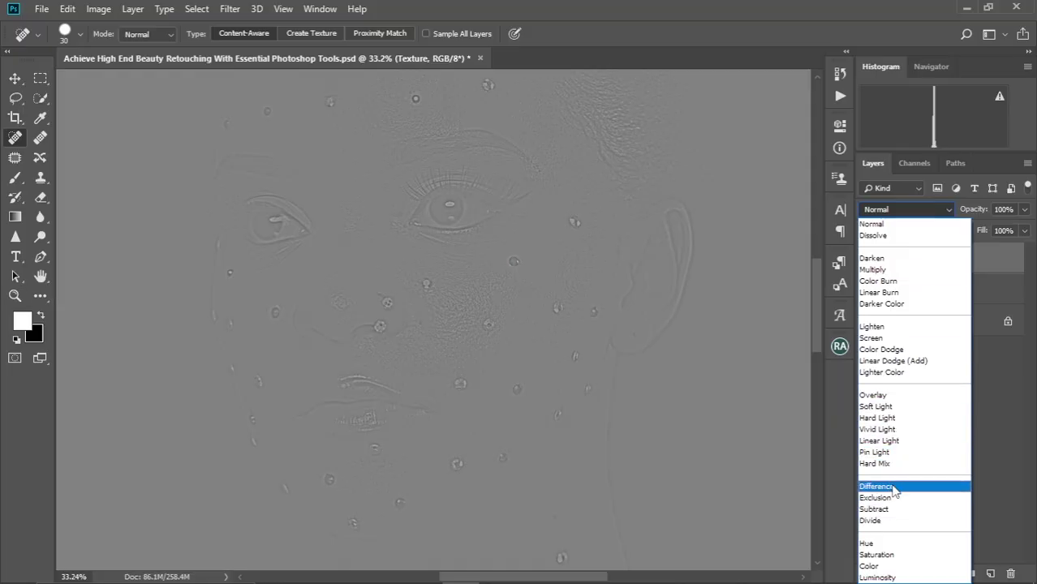
click(881, 441)
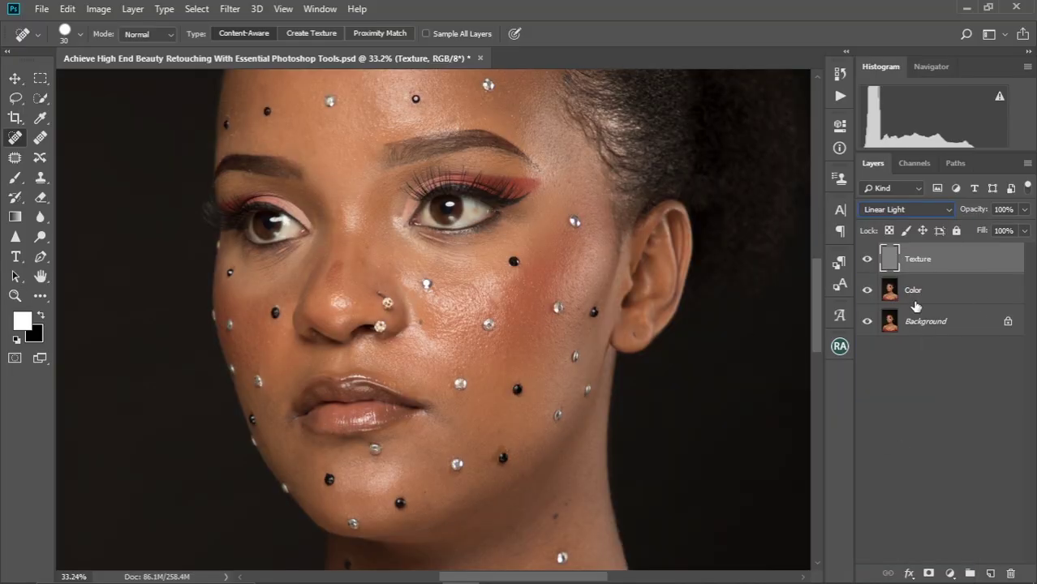
drag(465, 233, 455, 254)
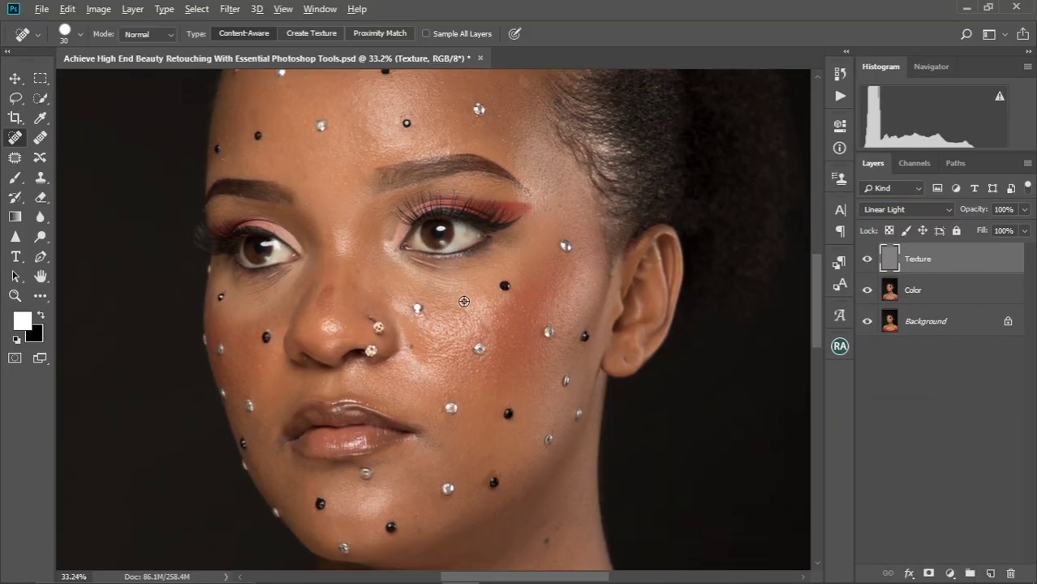
scroll(463, 301, down, 2)
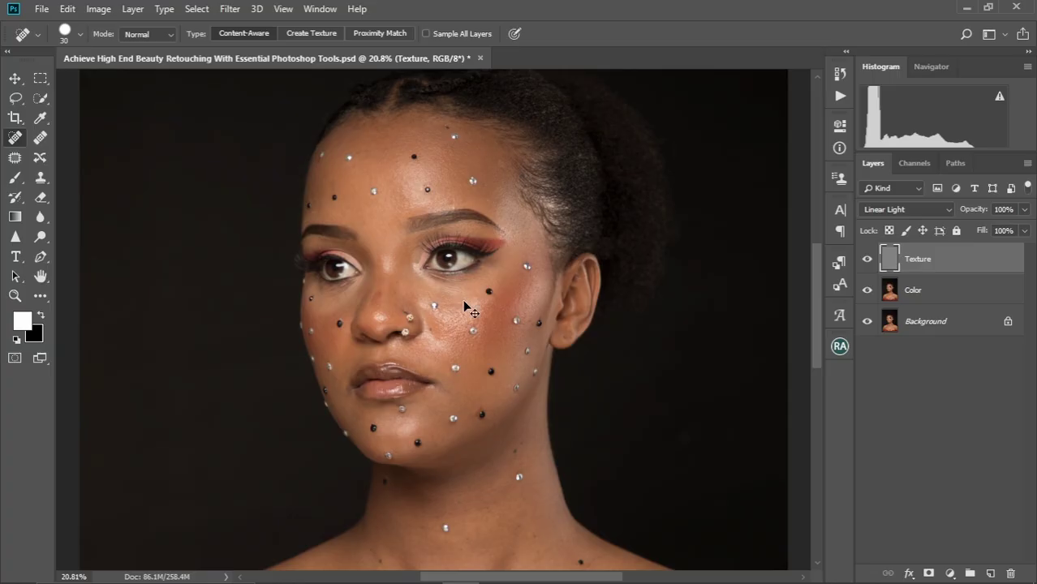
scroll(464, 305, down, 2)
scroll(465, 304, up, 3)
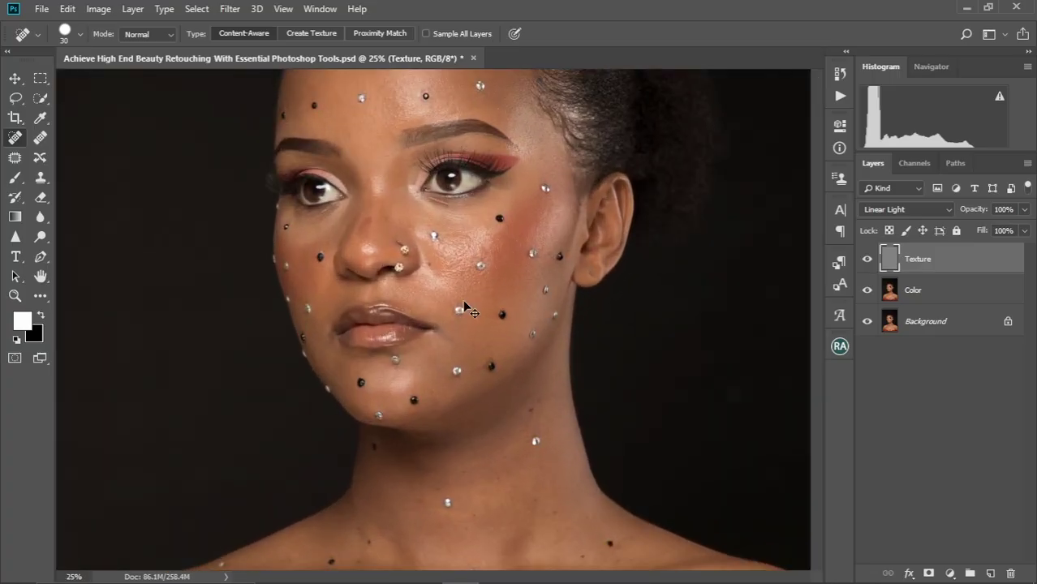
scroll(464, 301, up, 3)
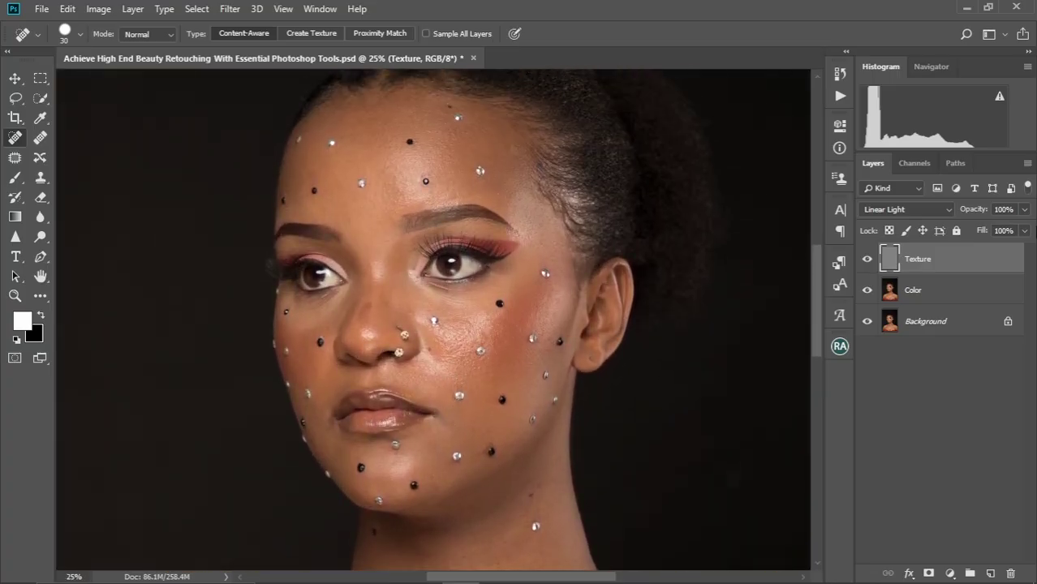
Group the Texture and Color layers, name the group FS, and select the Color layer inside it.
shift+click(933, 293)
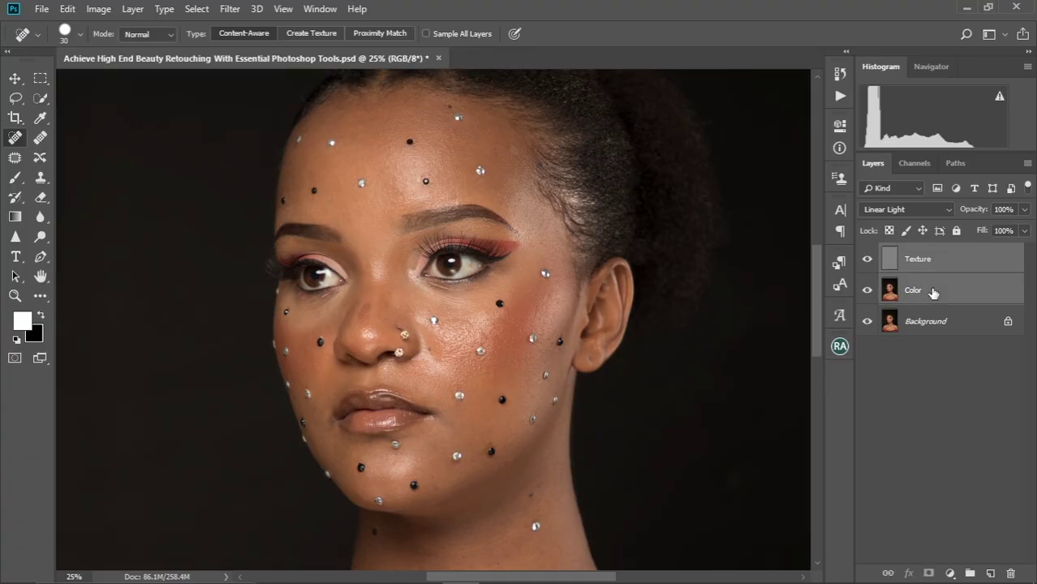
key(ctrl+g)
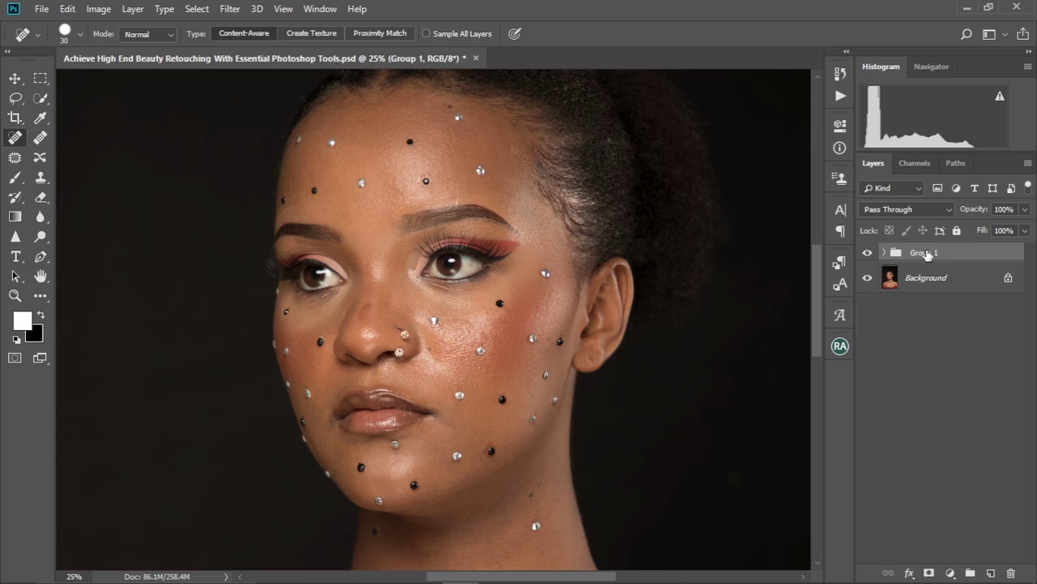
double_click(927, 254)
key(Return)
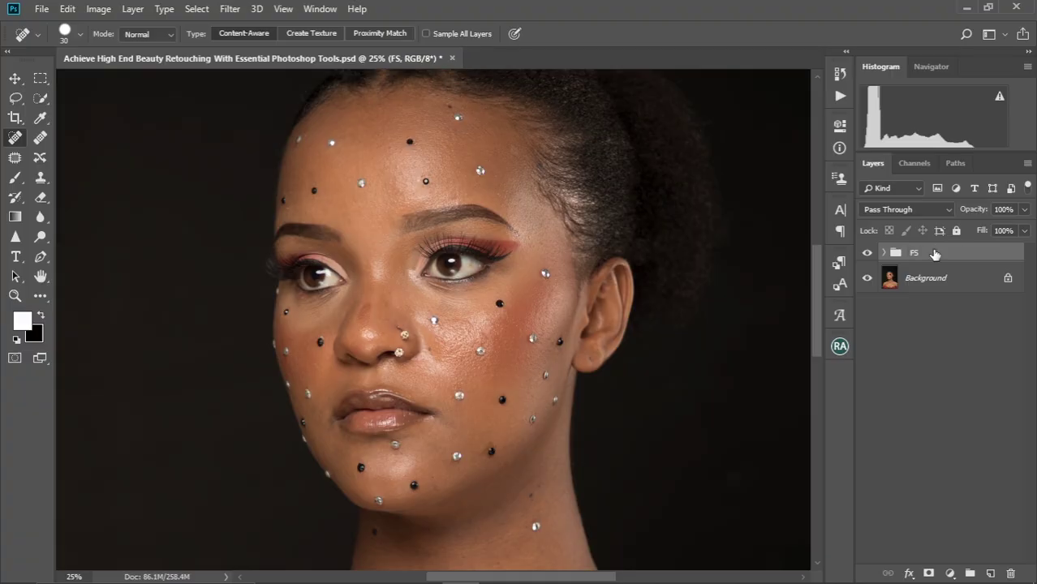
click(885, 253)
click(944, 316)
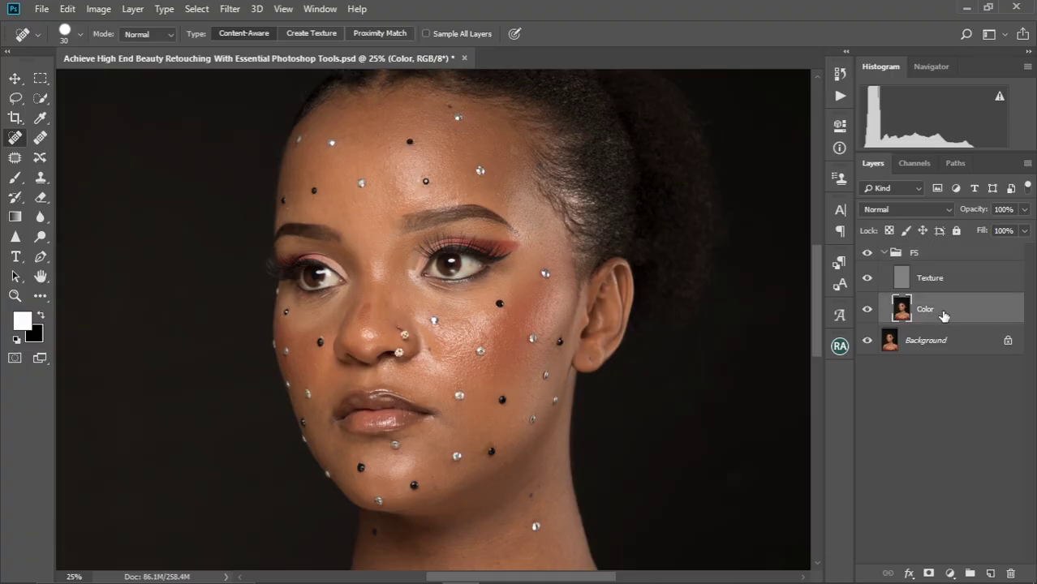
Activate the Mixer Brush for the Color layer with the Soft Round tip at 250 px and 0% hardness.
scroll(354, 246, up, 3)
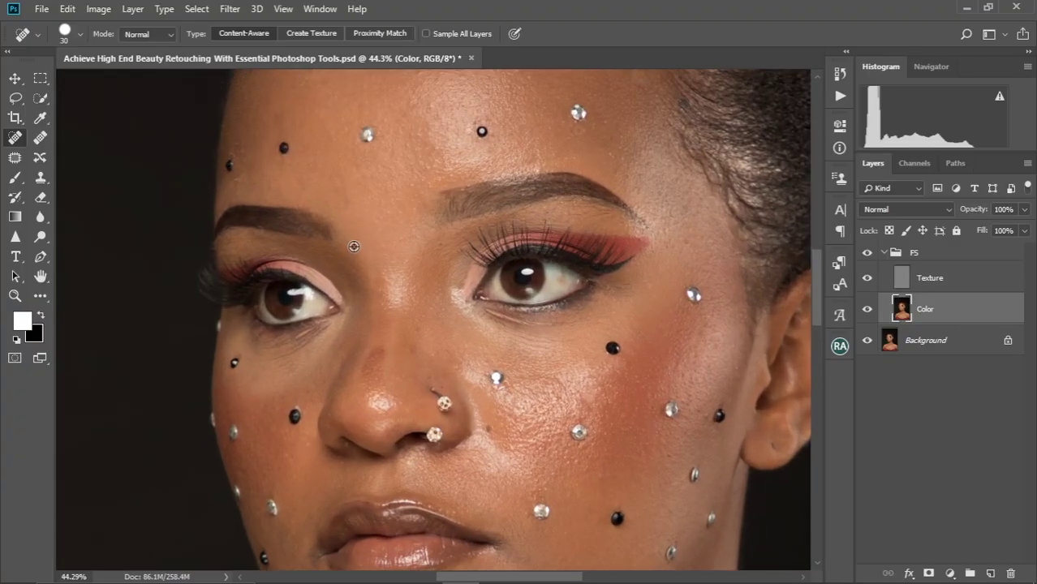
scroll(354, 246, down, 1)
drag(435, 203, 412, 265)
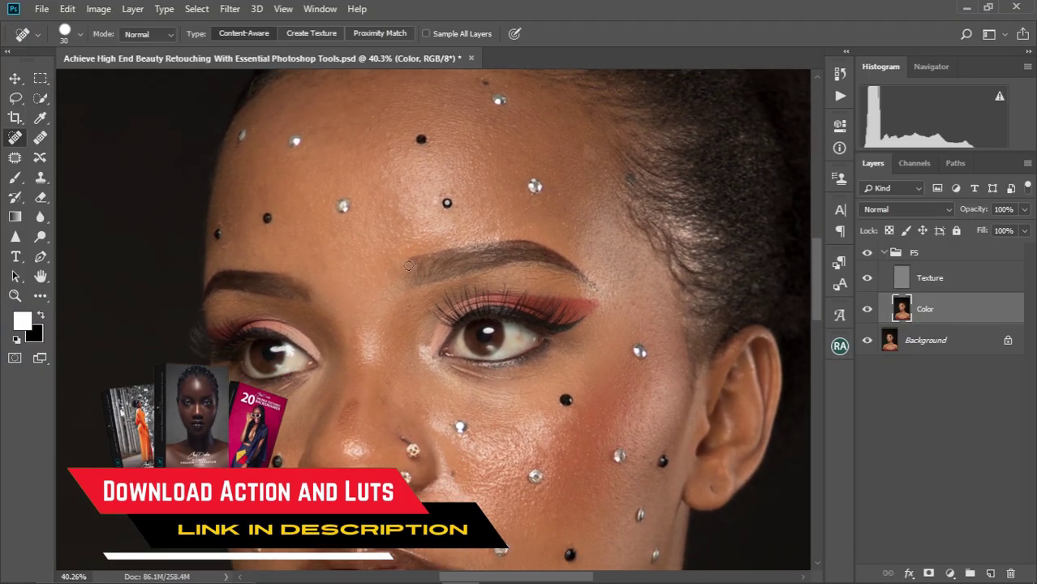
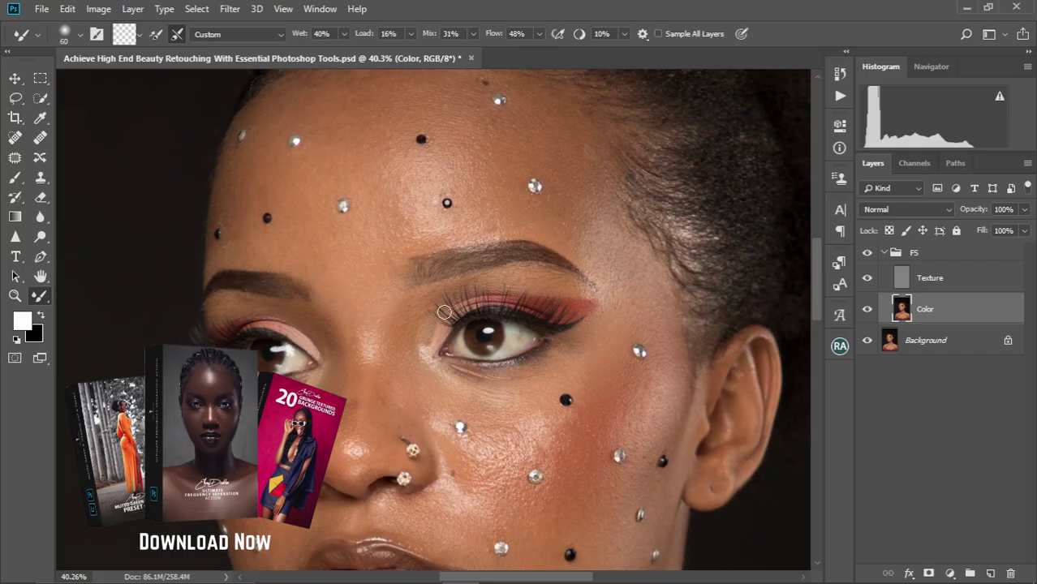
key(])
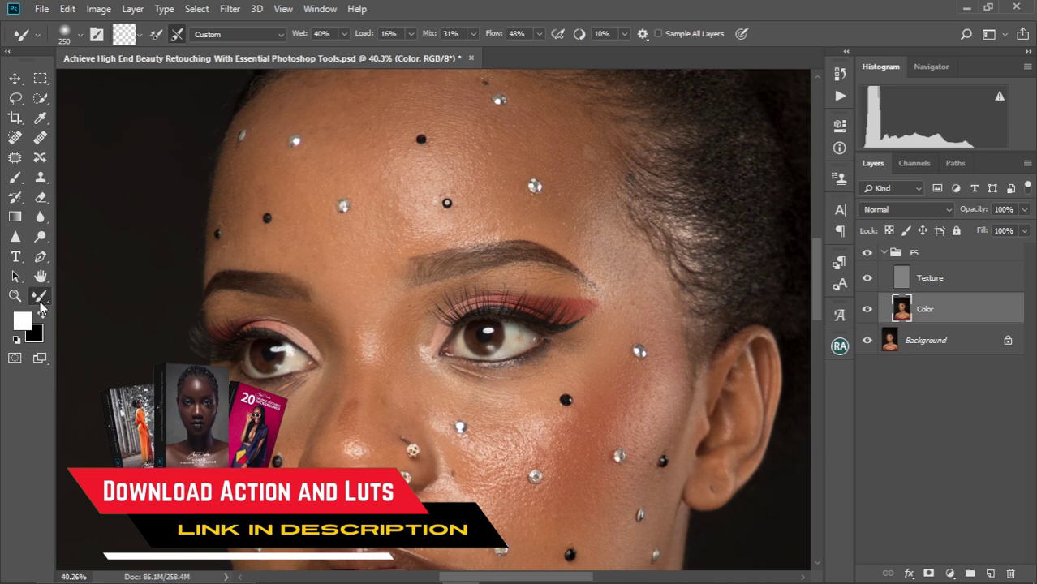
click(80, 35)
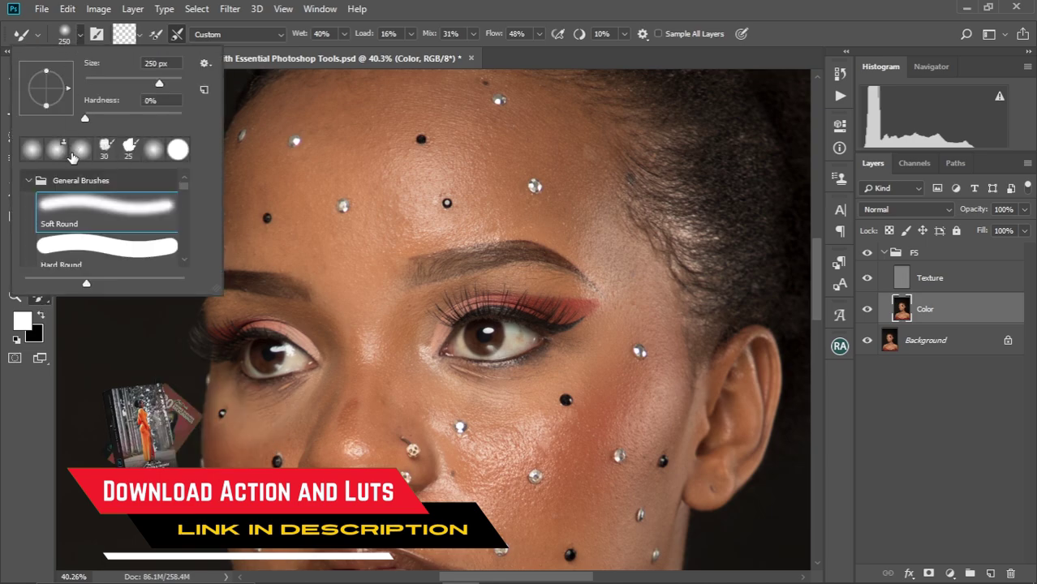
click(66, 217)
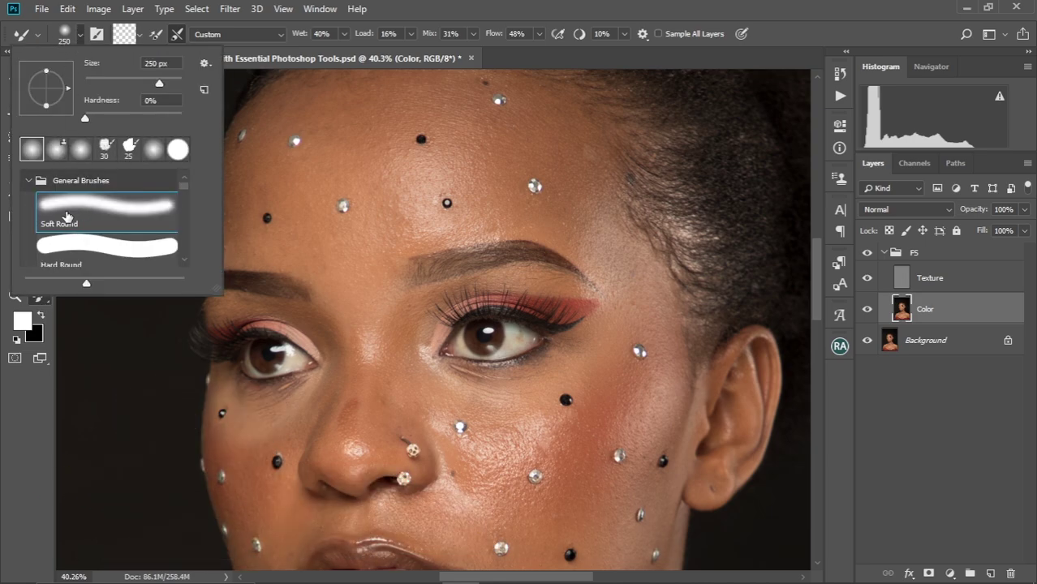
click(81, 36)
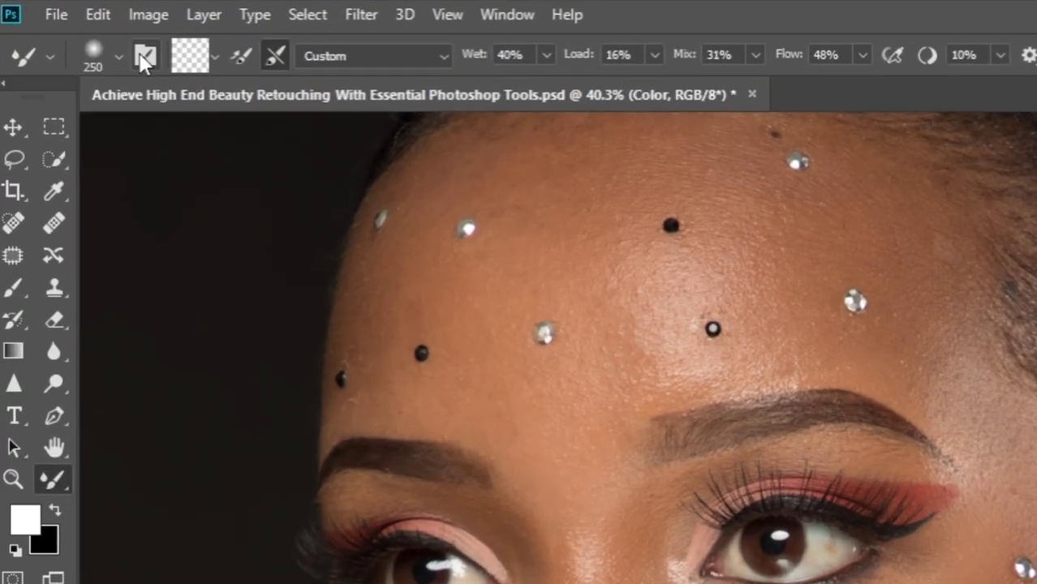
Clean the Mixer Brush and set its blending preset to Custom.
click(214, 55)
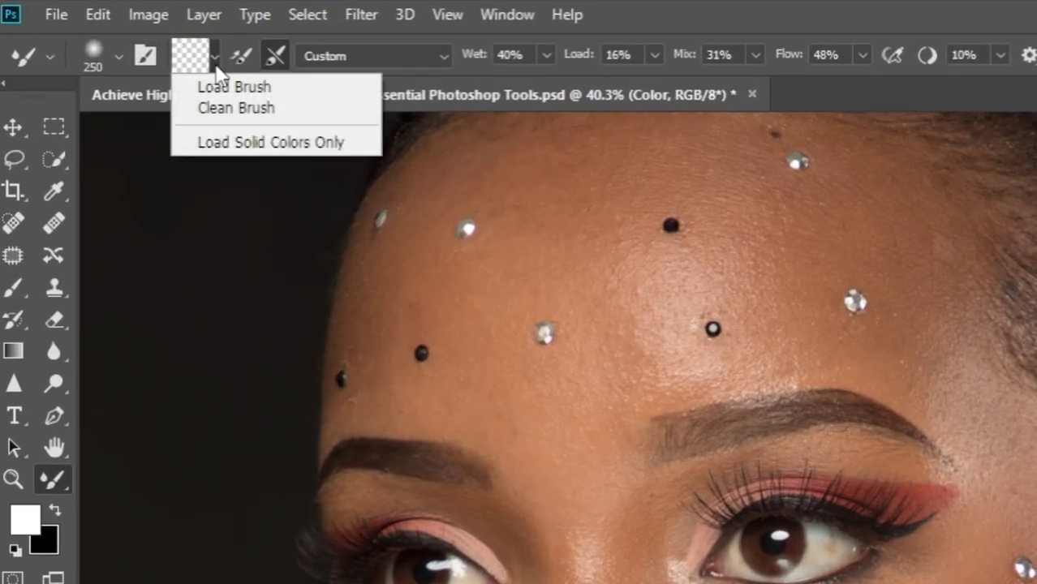
click(243, 107)
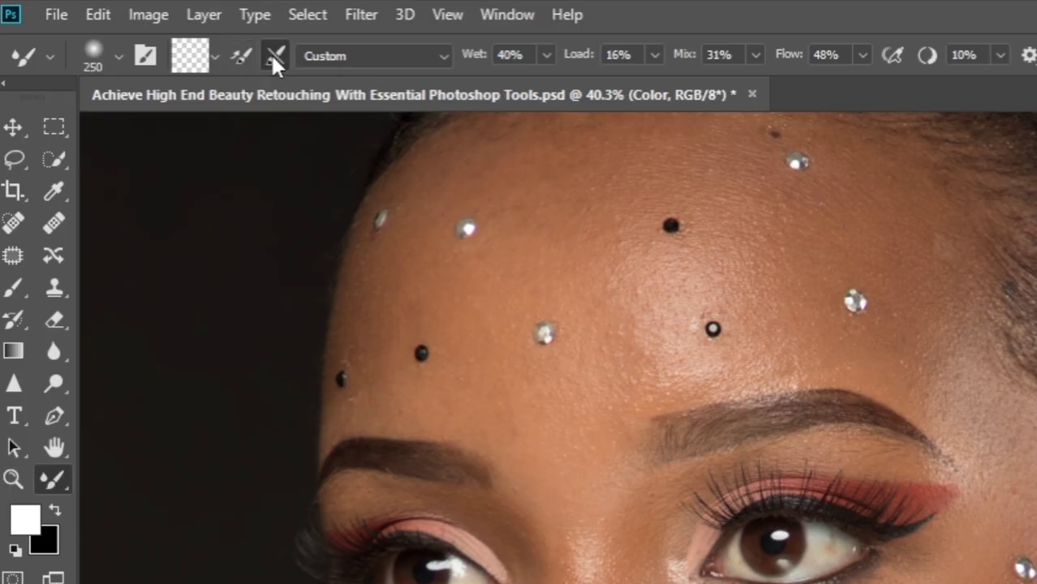
click(422, 50)
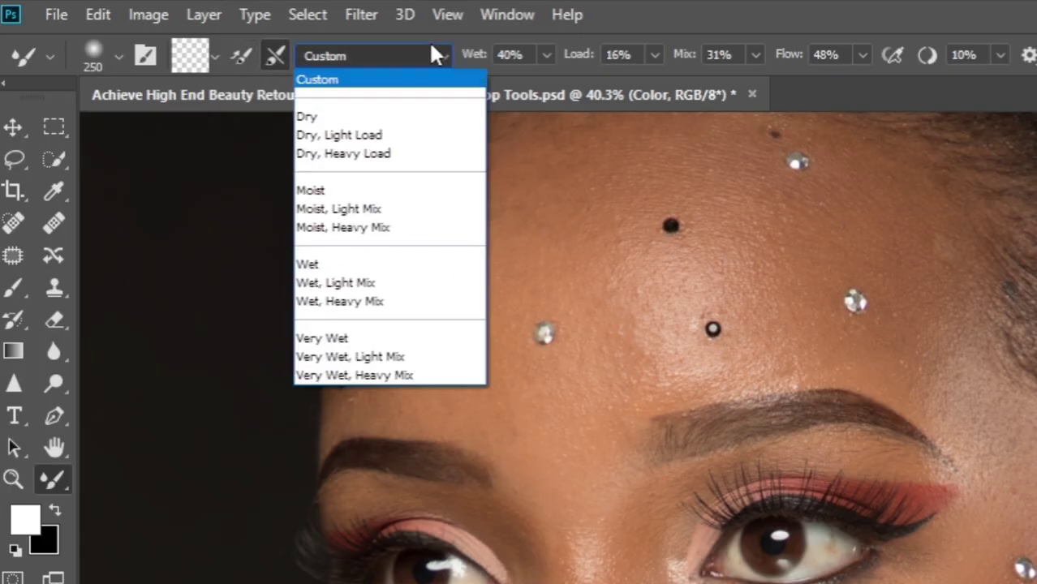
click(347, 80)
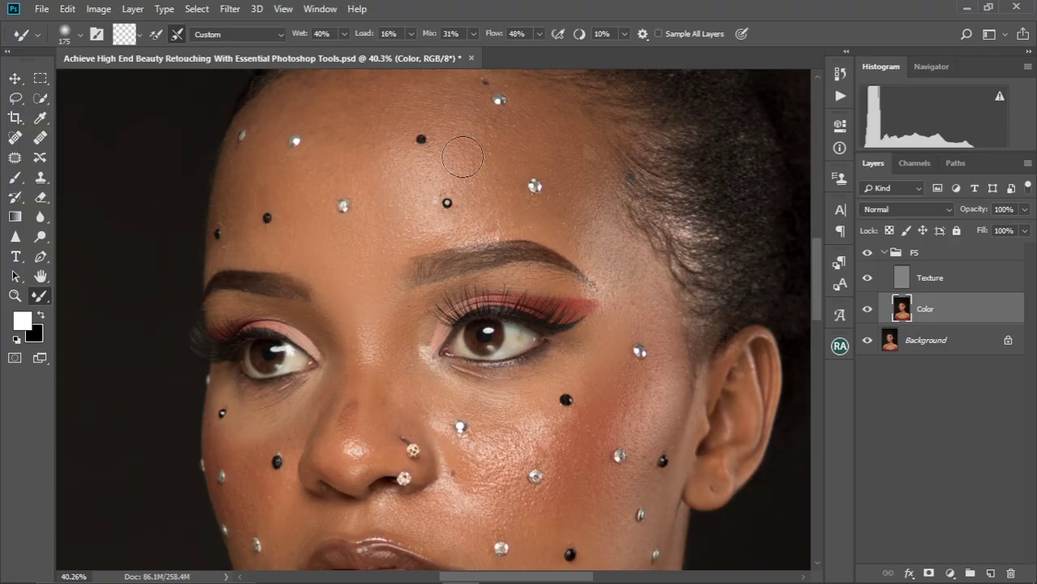
Blend the skin tones of the upper forehead on the Color layer with the Mixer Brush at 250 and 150 px.
key(bracketright)
key(bracketright)
drag(386, 157, 398, 237)
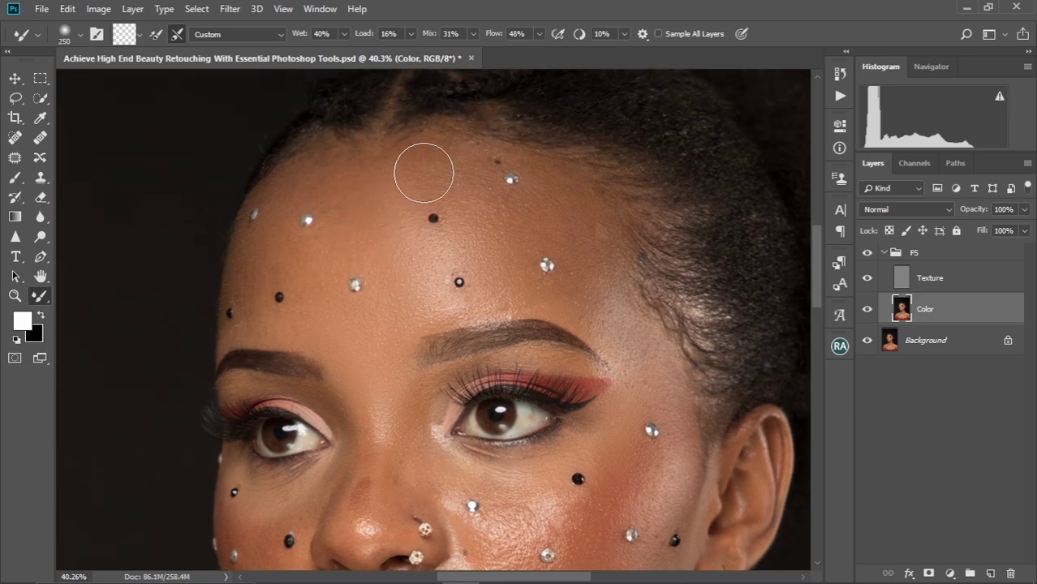
key(bracketleft)
key(bracketleft)
key(bracketleft)
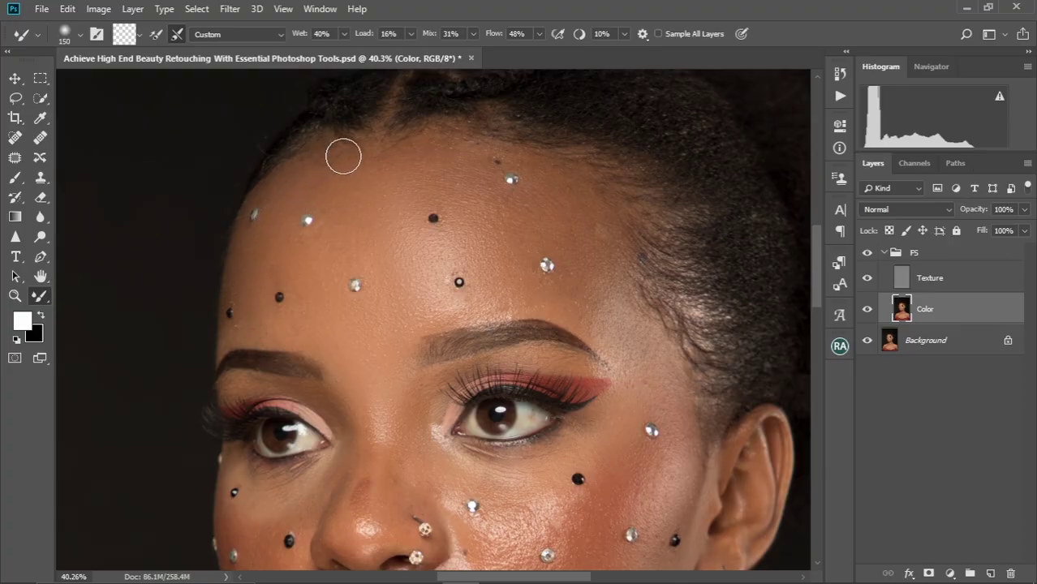
Smooth the tones on the forehead's image-left side around the gems, reducing the Mixer Brush to 100 px for tight spots.
key(bracketright)
key(bracketright)
key(bracketright)
key(bracketleft)
key(bracketleft)
key(bracketleft)
key(bracketleft)
key(bracketleft)
key(bracketleft)
key(bracketleft)
key(bracketleft)
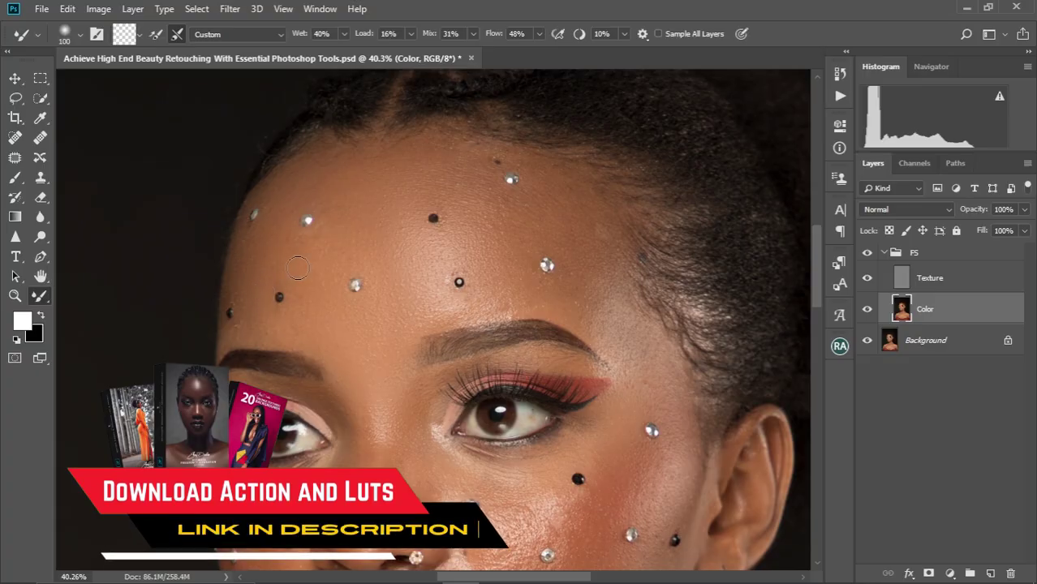
Even out the forehead below the image-left hairline with the Mixer Brush at 125 to 175 px.
key(bracketright)
key(bracketright)
key(bracketleft)
key(bracketleft)
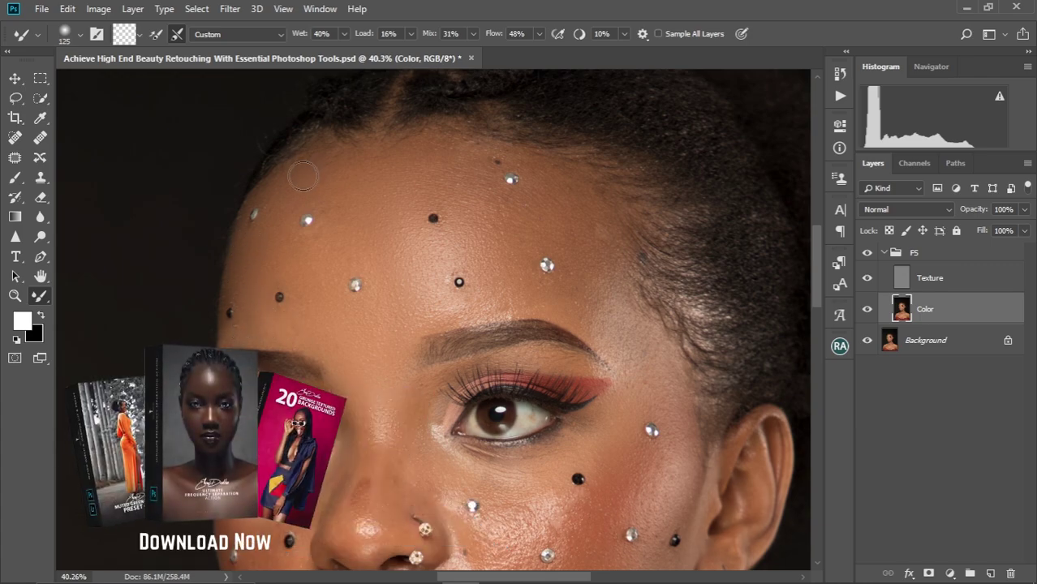
key(bracketright)
key(bracketright)
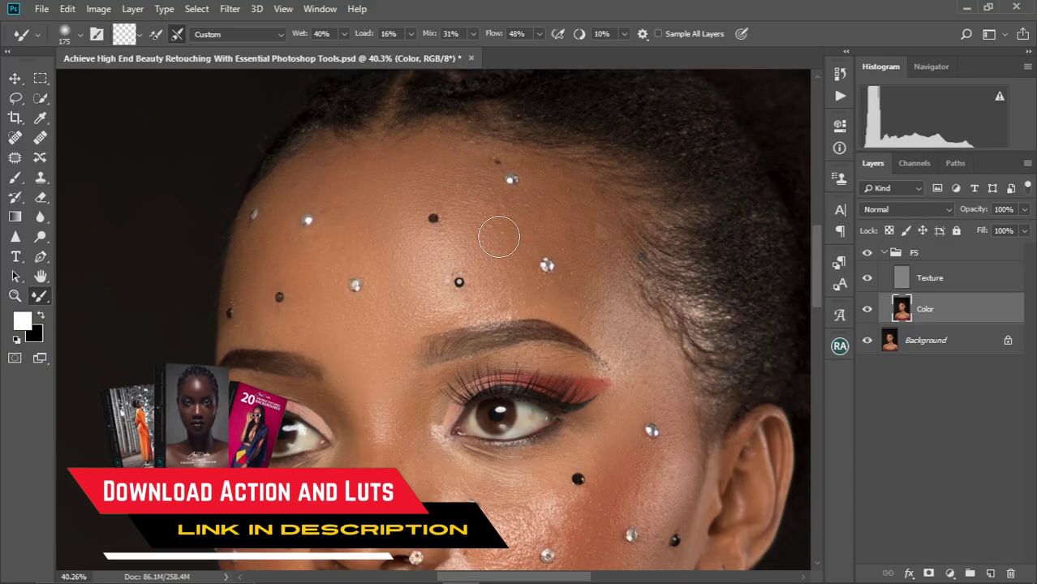
Blend the centre and image-right side of the forehead at 175 px, undoing the stroke that faded the black gem.
key(bracketleft)
key(bracketleft)
key(bracketleft)
key(bracketright)
key(bracketright)
key(bracketright)
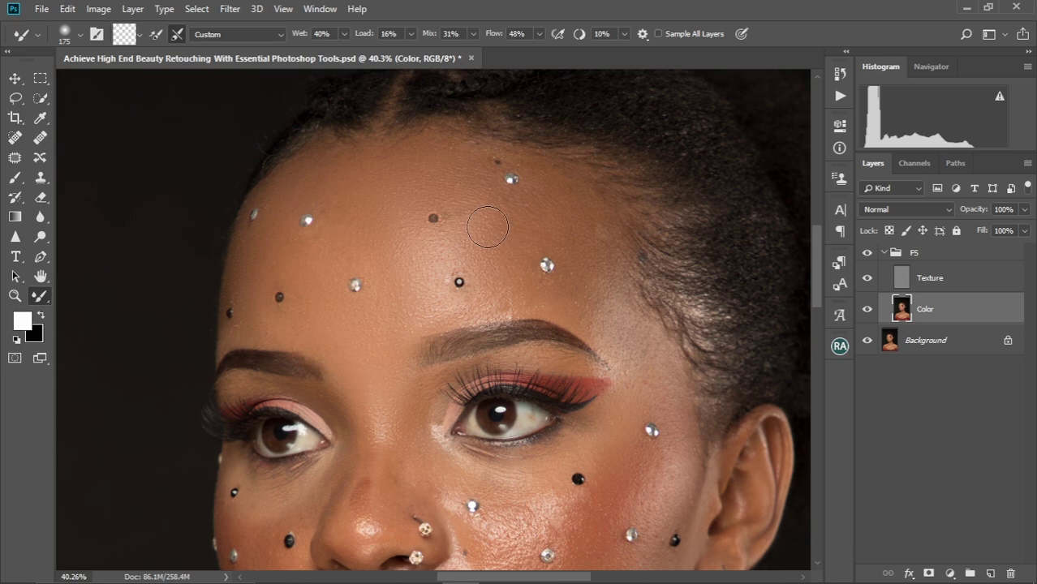
key(ctrl)
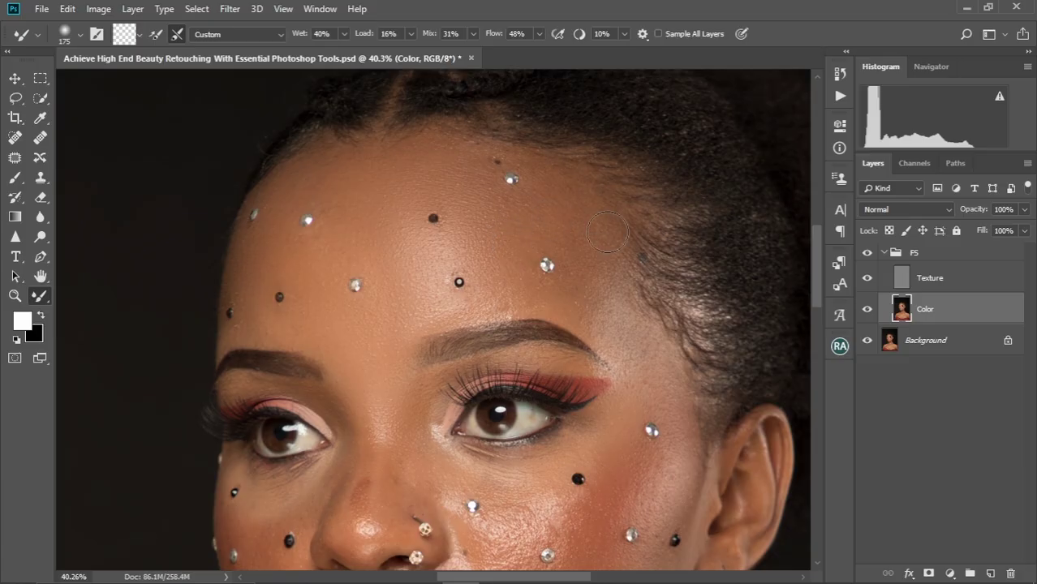
Blend the lower forehead and the skin between the eyebrows, starting with a 100 px Mixer Brush and enlarging it for open areas.
drag(591, 266, 551, 185)
key(bracketleft)
key(bracketleft)
key(bracketleft)
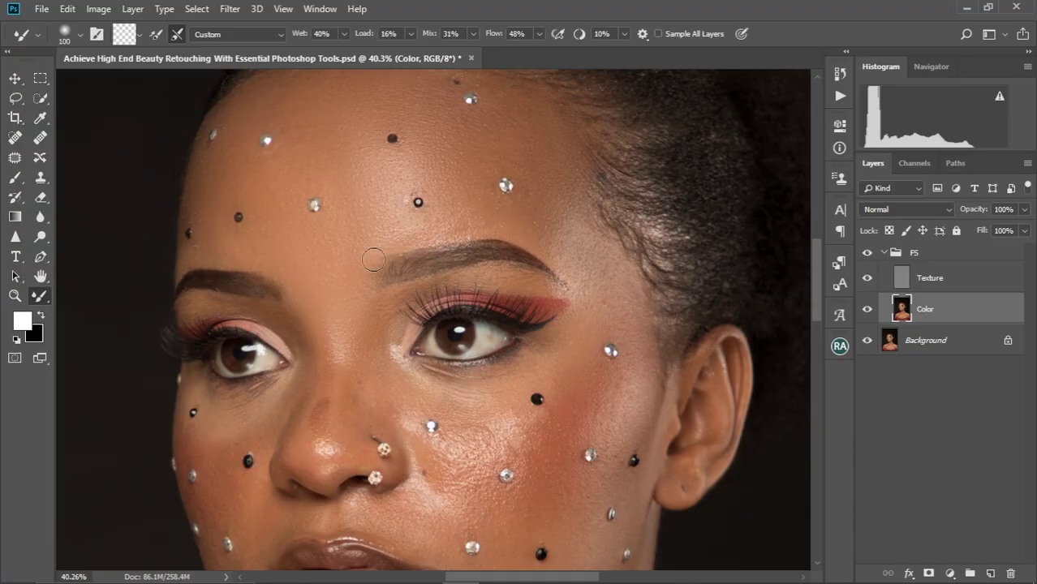
key(bracketright)
key(bracketright)
key(bracketright)
key(])
key(])
key(])
Smooth the skin under the image-left eye and onto that cheek with the Mixer Brush at 150 and 125 px.
scroll(557, 180, down, 3)
key(bracketleft)
key(bracketleft)
key(bracketleft)
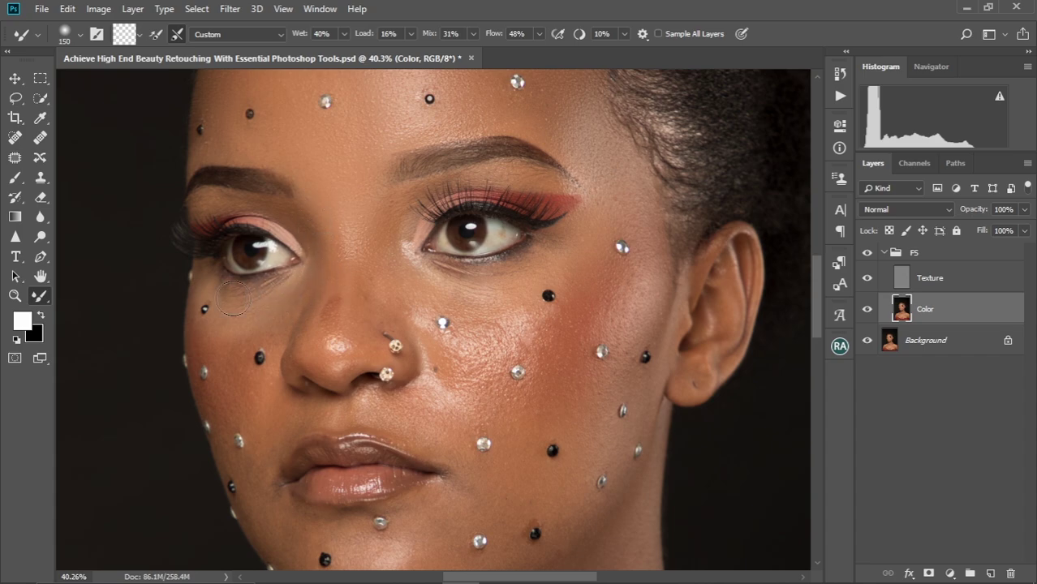
key(bracketleft)
key(bracketleft)
key(bracketleft)
key(bracketright)
key(bracketright)
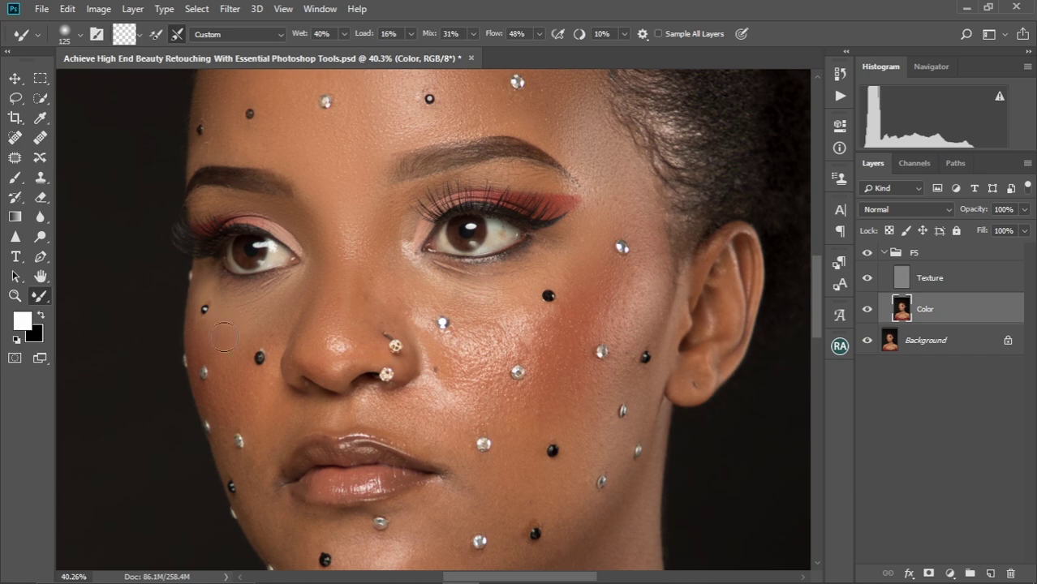
Blend the tones of the image-left cheek and the nose, adjusting the Mixer Brush between small sizes and 125 px.
key(bracketleft)
key(bracketleft)
key(bracketleft)
key(bracketright)
key(bracketright)
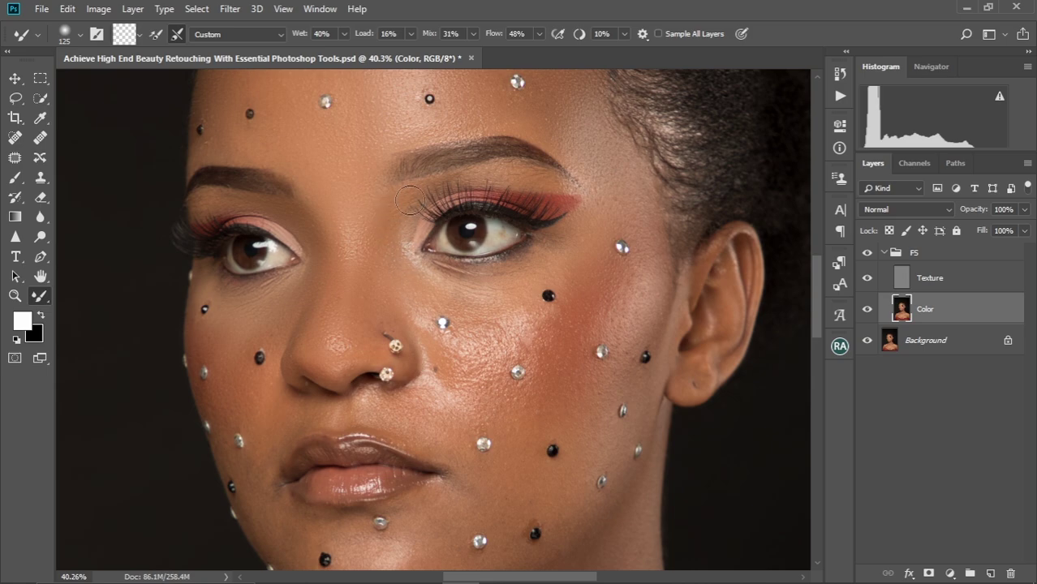
Smooth the skin around and below the image-right eye with the Mixer Brush at 125 px.
mouse_move(463, 277)
mouse_down()
mouse_move(445, 277)
mouse_move(463, 282)
mouse_move(556, 247)
mouse_up()
mouse_move(506, 337)
mouse_down()
mouse_move(513, 322)
mouse_move(477, 332)
mouse_move(524, 323)
mouse_move(537, 355)
mouse_up()
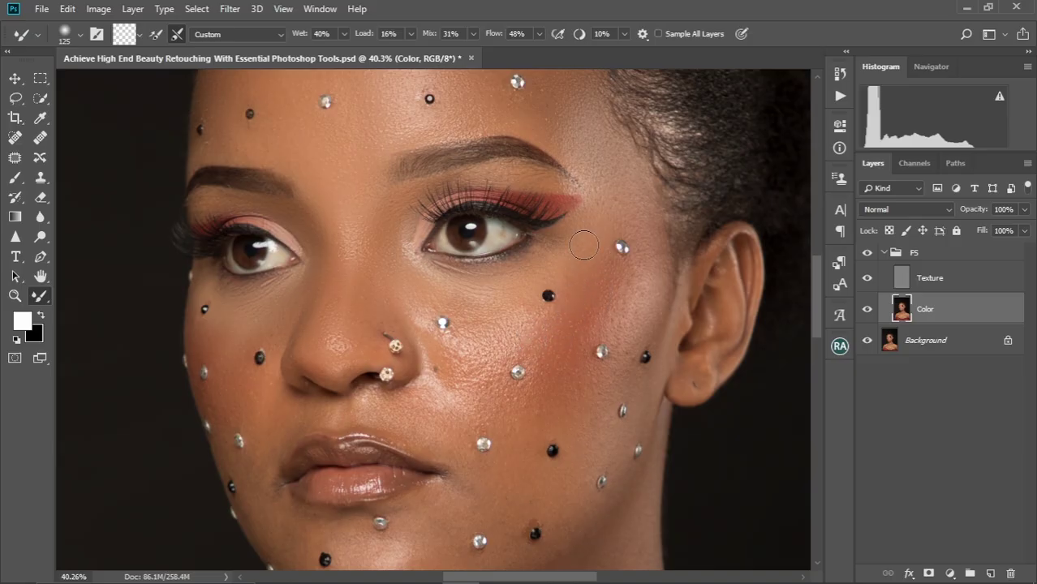
mouse_move(555, 186)
mouse_down()
mouse_move(516, 176)
mouse_move(581, 95)
mouse_move(593, 221)
mouse_move(507, 268)
mouse_move(541, 252)
mouse_move(473, 277)
mouse_move(422, 268)
mouse_up()
Blend the highlight and blush across the image-right cheek, enlarging the Mixer Brush to 200 px.
key(bracketleft)
key(bracketright)
key(bracketright)
mouse_move(466, 372)
mouse_down()
mouse_move(477, 373)
mouse_move(477, 357)
mouse_move(455, 368)
mouse_move(478, 394)
mouse_move(418, 406)
mouse_move(431, 386)
mouse_move(404, 410)
mouse_move(454, 422)
mouse_move(550, 373)
mouse_up()
key(bracketright)
key(bracketright)
key(bracketright)
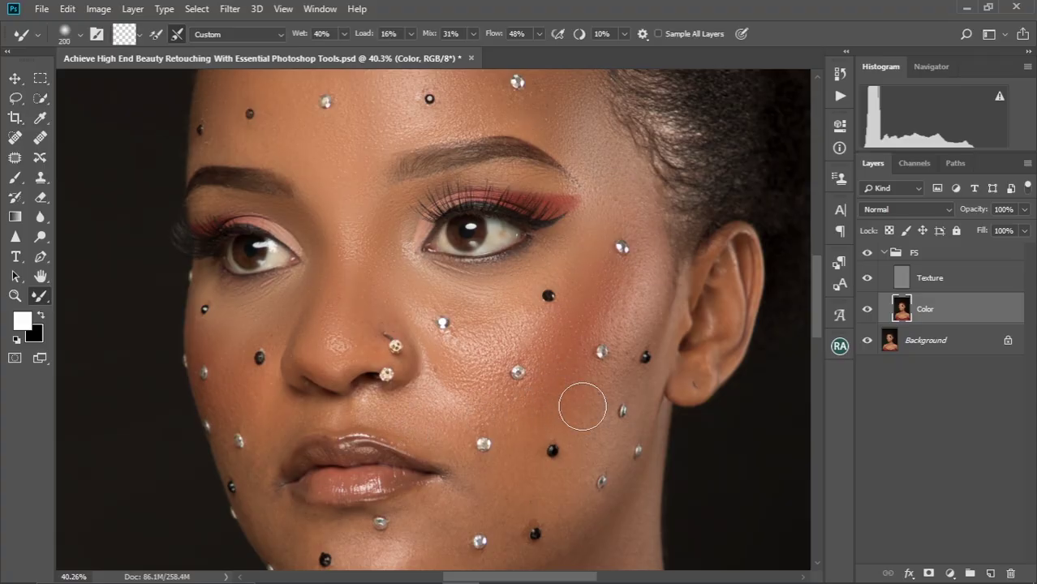
Even out the lower image-right cheek, jawline and chin with the Mixer Brush at sizes including 125 and 100 px.
scroll(535, 357, down, 4)
key(bracketleft)
key(bracketleft)
key(bracketleft)
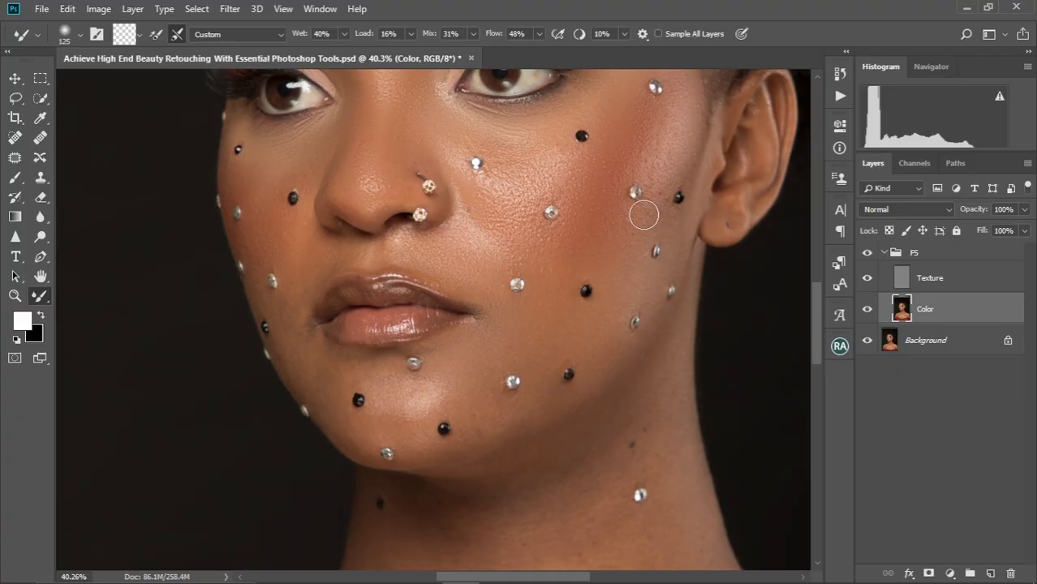
key(bracketright)
key(bracketright)
key(bracketright)
key(bracketright)
key(bracketleft)
key(bracketright)
key(bracketright)
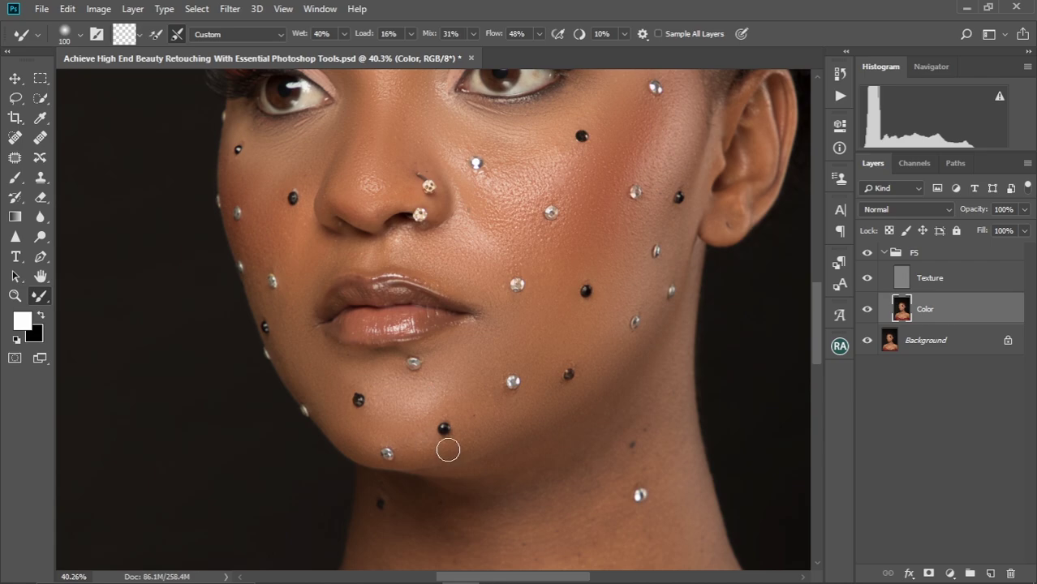
Smooth the chin and image-left jaw edge with a 90 px Mixer Brush, enlarging it to 150 px for wider areas.
key(bracketleft)
key(bracketleft)
key(bracketleft)
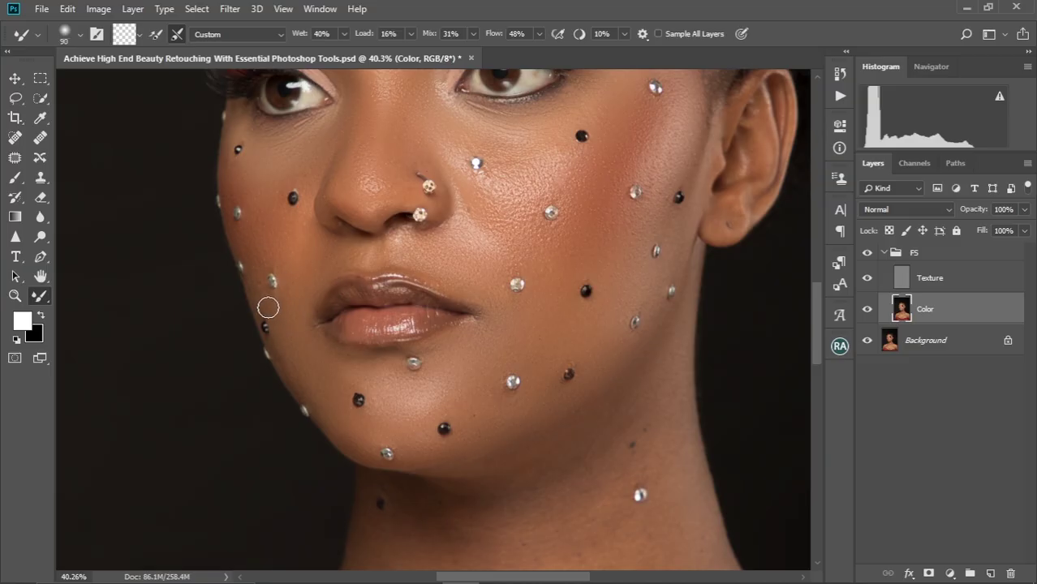
key(bracketleft)
key(bracketright)
key(bracketright)
key(bracketright)
key(bracketright)
Compare the face before and after by toggling the FS group's visibility, and examine it at several magnifications.
key(ctrl+minus)
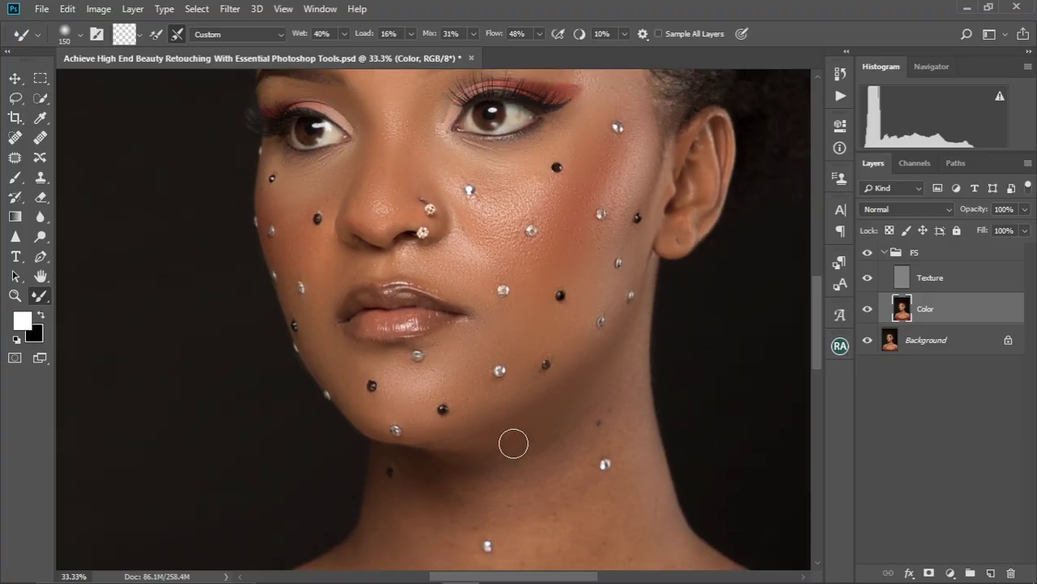
scroll(513, 444, down, 4)
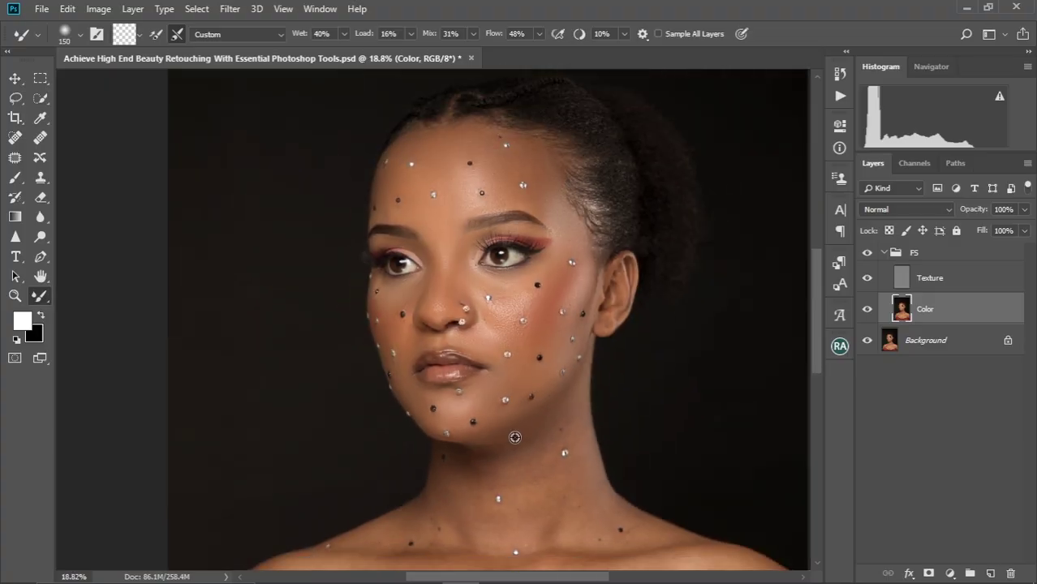
scroll(516, 380, up, 2)
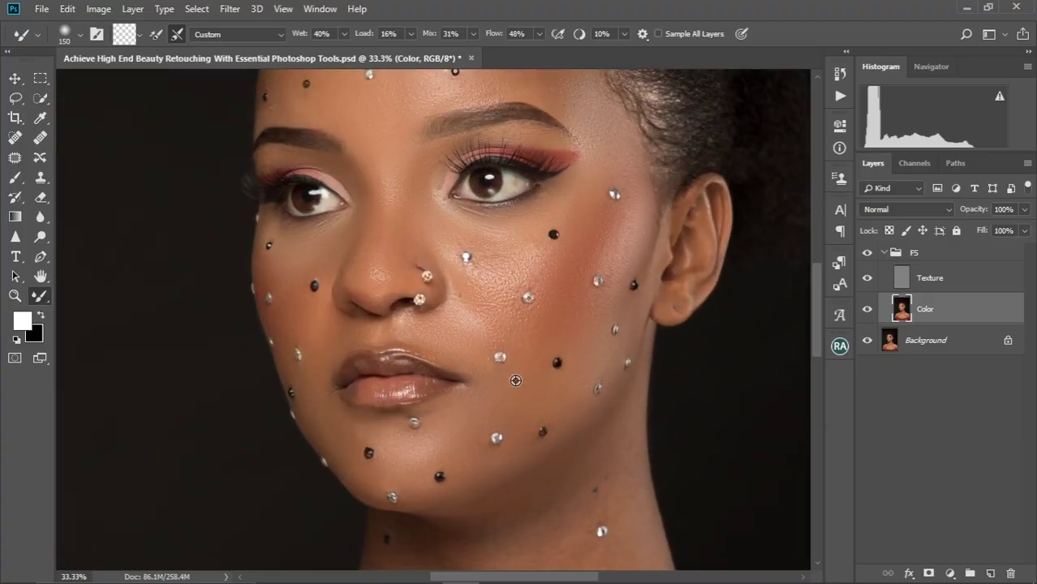
mouse_move(514, 329)
mouse_down()
mouse_move(493, 441)
mouse_move(502, 360)
mouse_up()
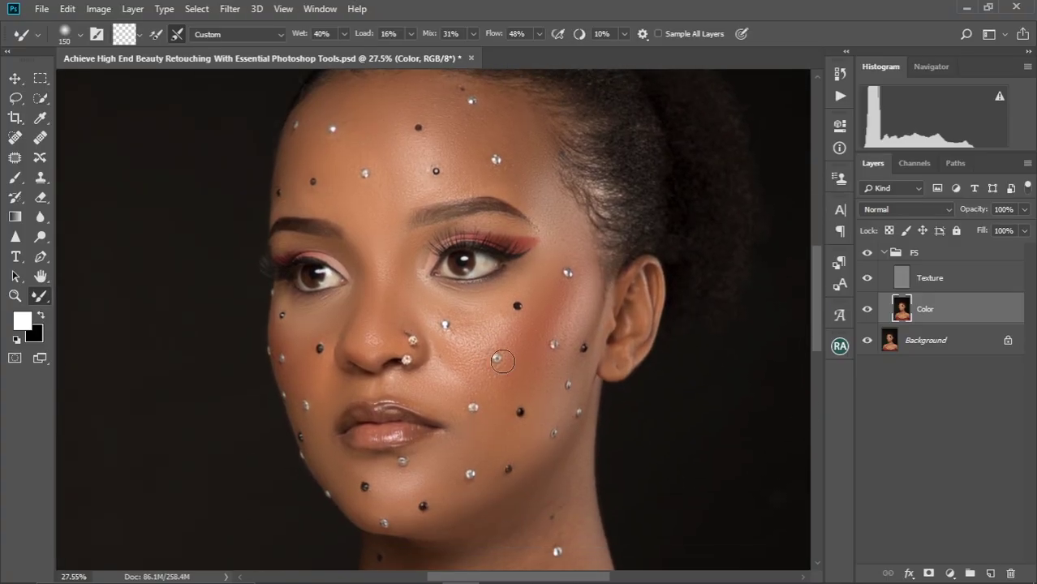
click(868, 254)
click(868, 255)
scroll(497, 377, down, 4)
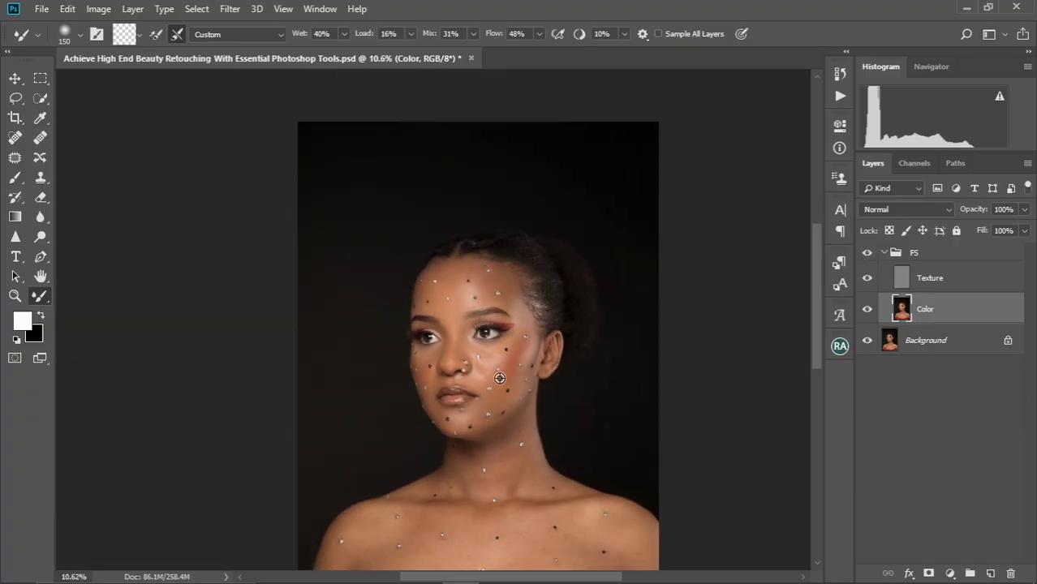
scroll(478, 415, up, 4)
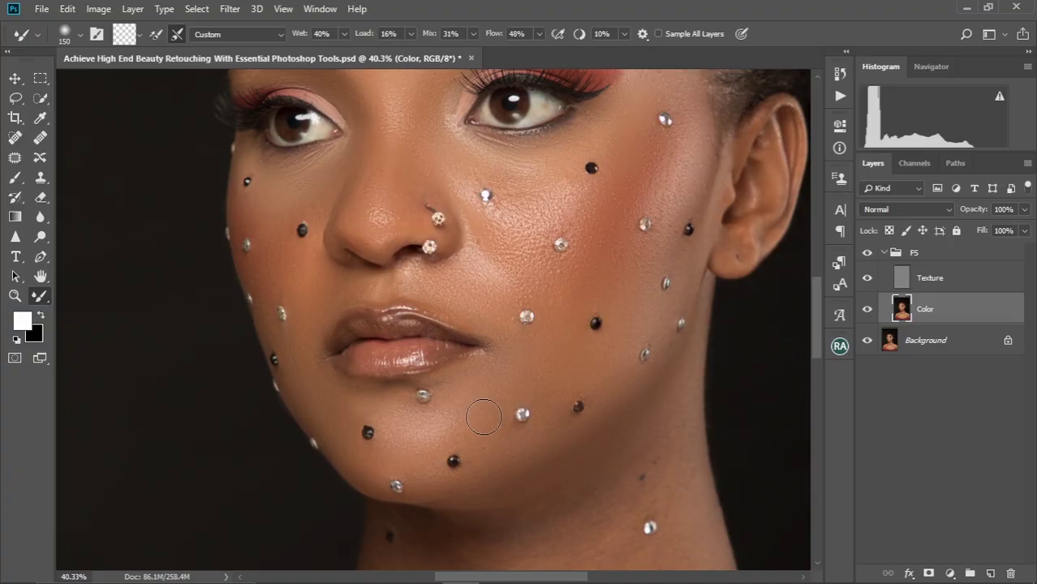
Smooth the colour transitions beneath the jaw and across the neck with the Mixer Brush enlarged to 250 px.
drag(487, 351, 444, 272)
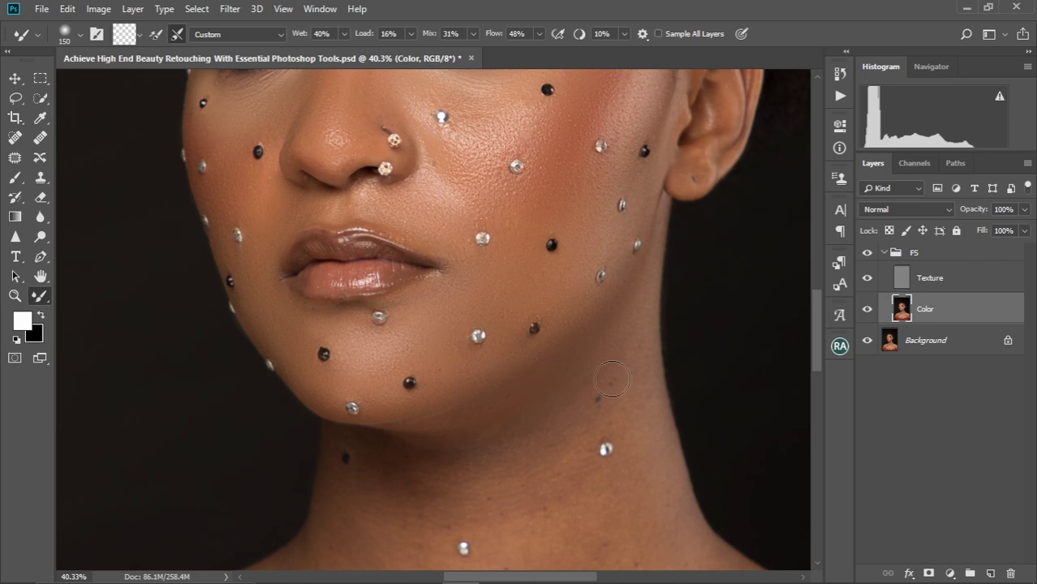
key(bracketright)
key(bracketright)
key(bracketright)
key(bracketright)
drag(497, 446, 469, 343)
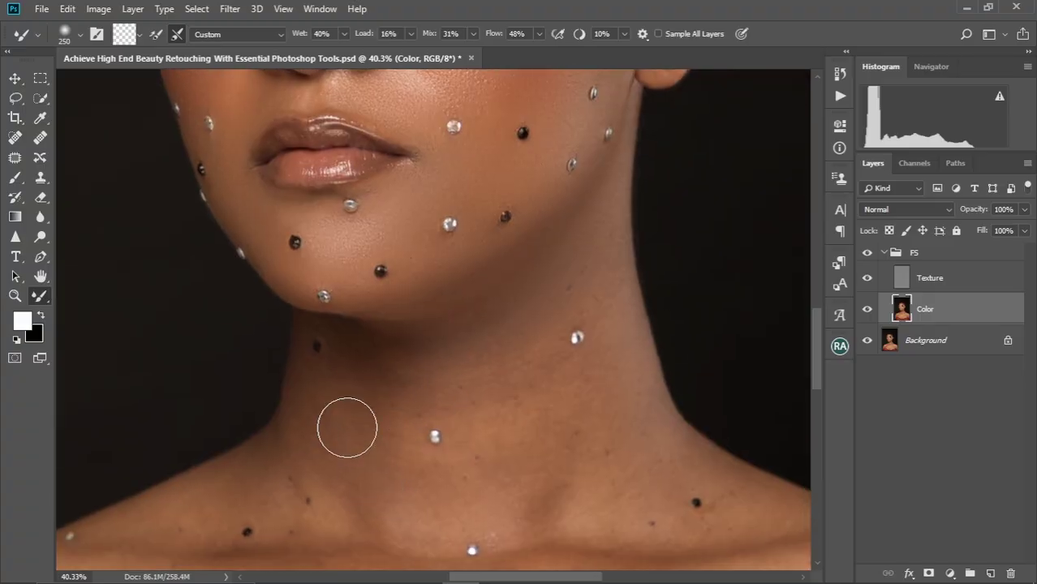
drag(372, 367, 412, 518)
Blend the broad tones of the chest and shoulders with the Mixer Brush at sizes including 400 and 300 px.
key(ctrl+0)
drag(581, 446, 438, 282)
key(bracketright)
key(bracketright)
key(bracketleft)
key(bracketright)
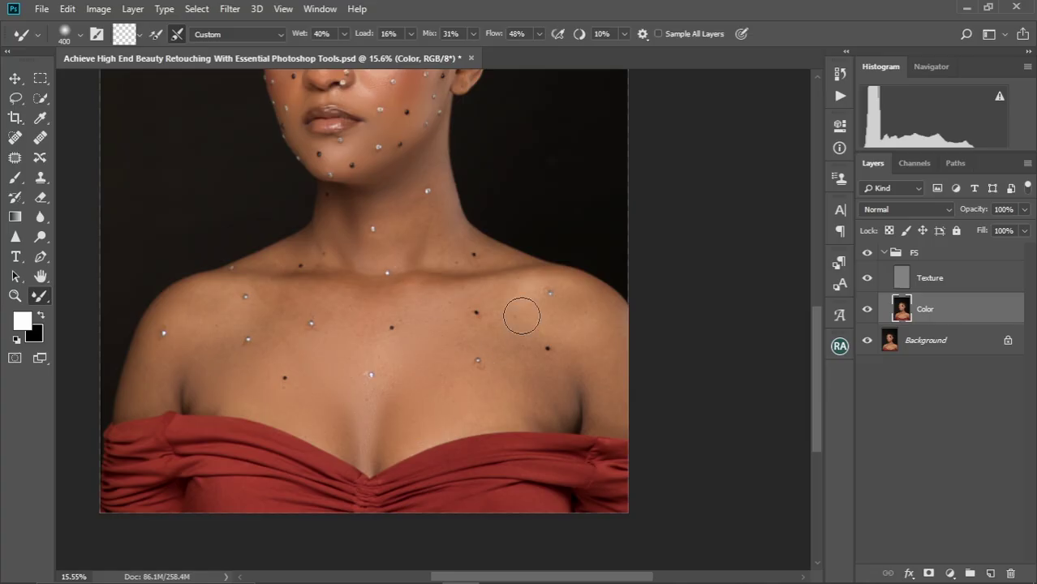
scroll(381, 360, down, 1)
scroll(410, 350, up, 1)
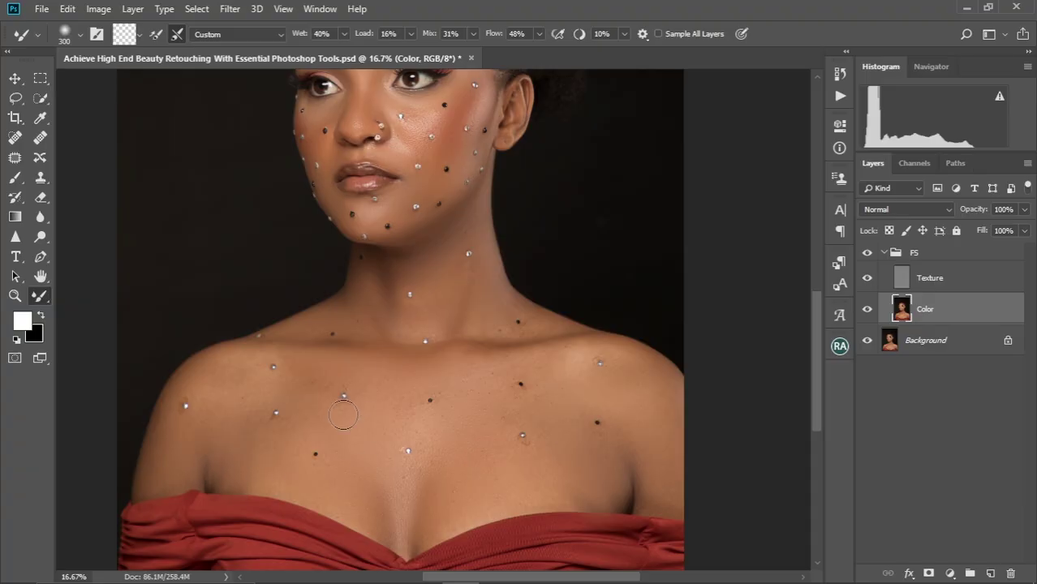
Even out the image-left shoulder and upper chest, starting with a 100 px Mixer Brush and enlarging it for wider areas.
key(ctrl+plus)
key(ctrl+plus)
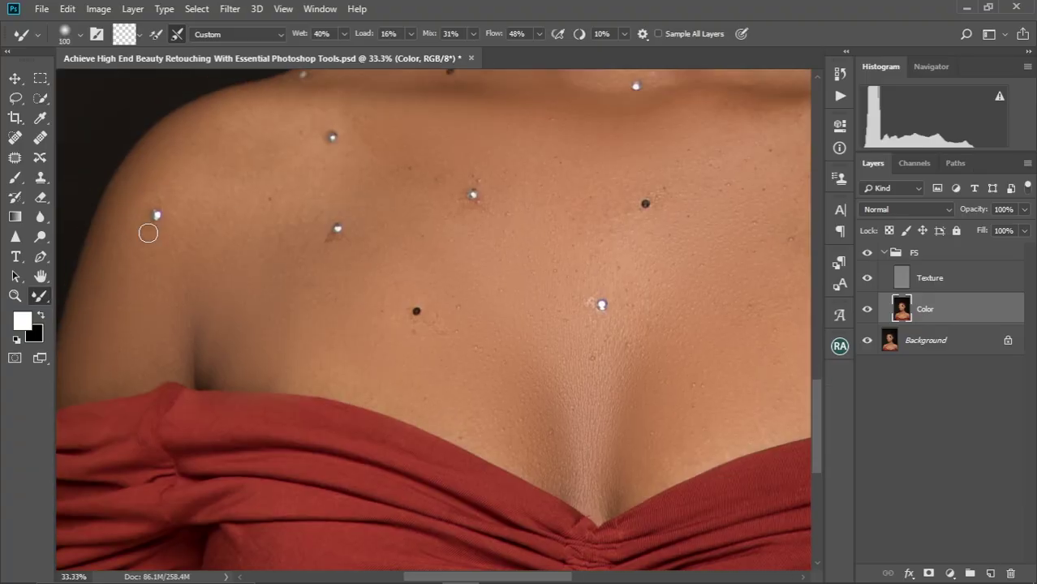
key(bracketright)
key(bracketright)
key(bracketright)
key(bracketright)
key(bracketright)
key(bracketright)
key(bracketright)
scroll(438, 284, up, 2)
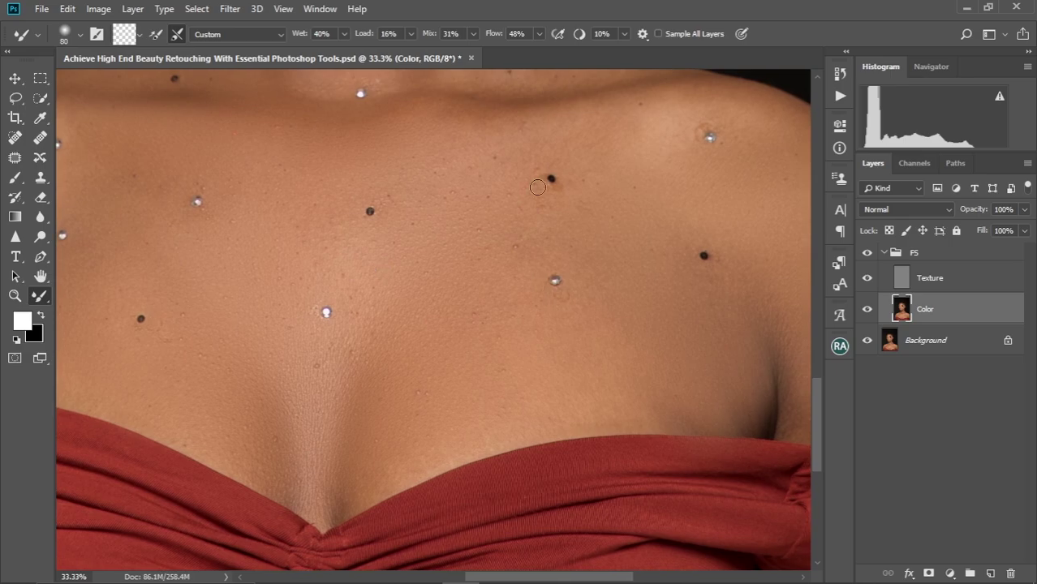
Smooth the image-right chest, collarbone and shoulder, enlarging the Mixer Brush from 80 px to sizes including 125 px.
key(bracketright)
key(bracketright)
key(bracketright)
key(bracketright)
key(bracketright)
drag(564, 125, 544, 255)
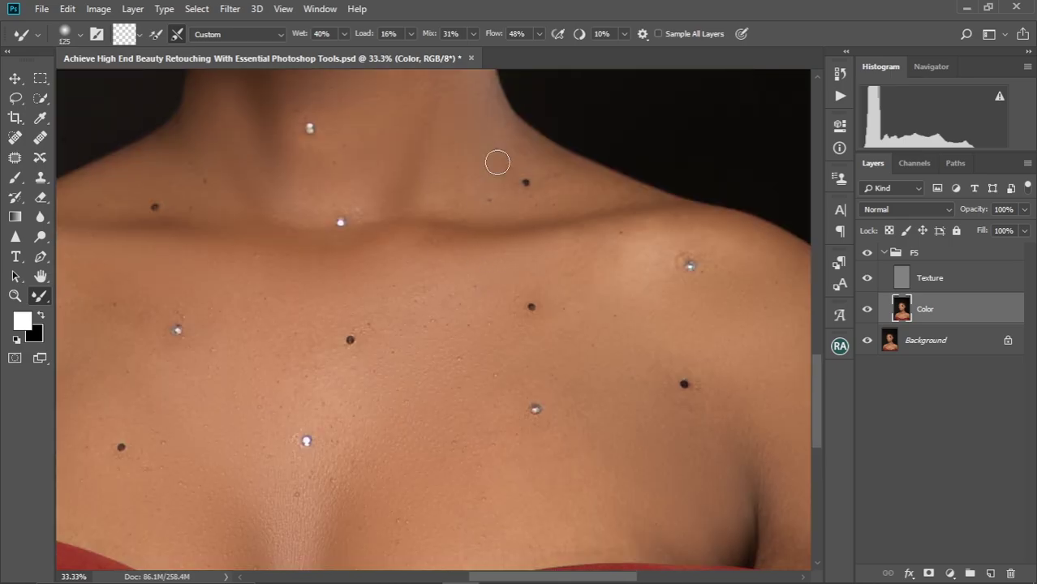
key(bracketright)
key(bracketright)
drag(410, 114, 382, 261)
drag(410, 161, 509, 213)
Blend the uneven patches around the central neck gem with a 45 px Mixer Brush.
scroll(509, 213, up, 7)
key(bracketleft)
key(bracketleft)
key(bracketleft)
key(bracketleft)
key(bracketleft)
key(bracketleft)
key(bracketleft)
key(bracketleft)
key(bracketleft)
drag(248, 430, 396, 299)
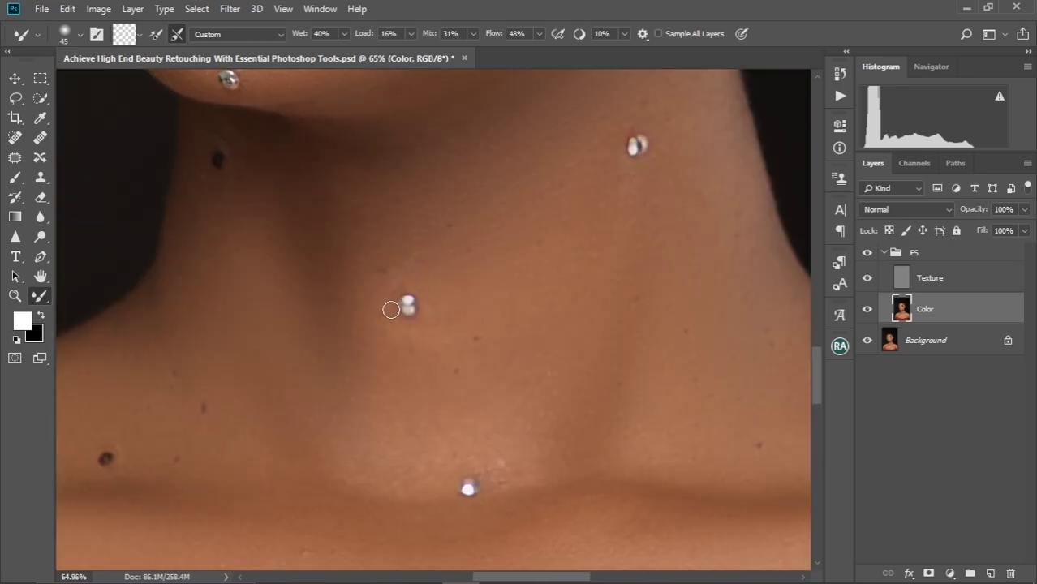
Soften the colour transitions on the sides of the neck and at the collarbone with the Mixer Brush, ending at 70 px.
drag(195, 217, 220, 343)
key(bracketright)
key(bracketright)
key(bracketright)
mouse_move(453, 303)
mouse_down()
mouse_move(412, 239)
mouse_move(113, 33)
mouse_up()
mouse_move(712, 569)
mouse_down()
mouse_move(412, 294)
mouse_move(443, 448)
mouse_up()
key(bracketleft)
key(bracketleft)
key(bracketright)
key(bracketright)
drag(528, 412, 651, 278)
key(ctrl+0)
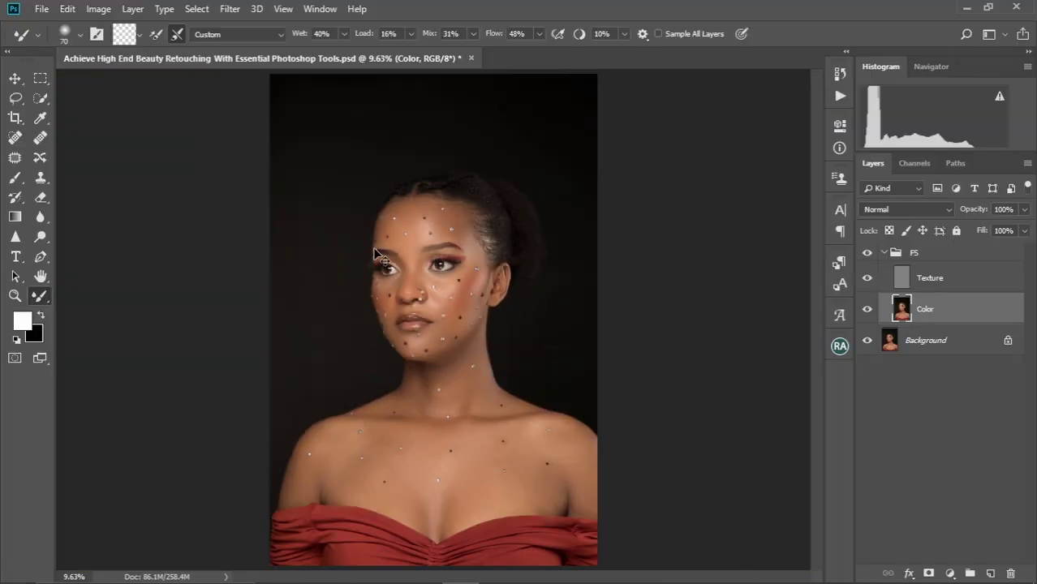
Refine the neck shadows and the skin above the collarbone with the Mixer Brush at varying sizes from 70 px.
scroll(374, 254, up, 2)
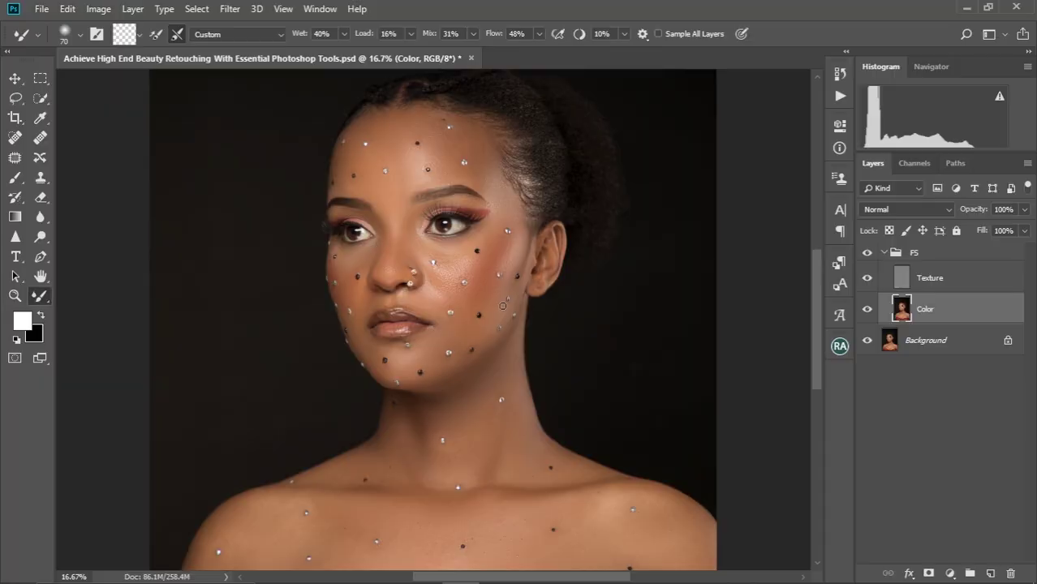
drag(519, 425, 452, 375)
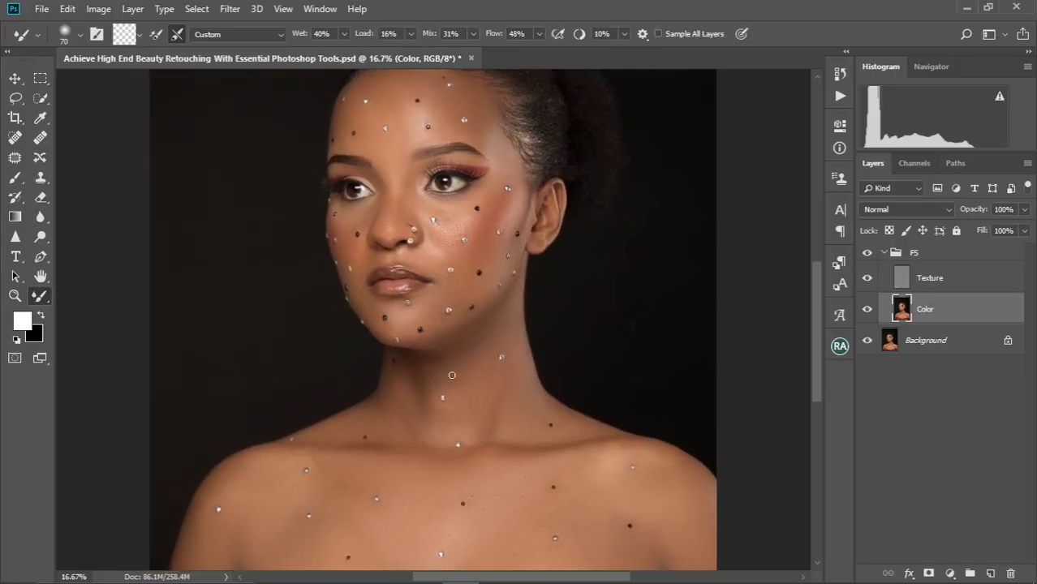
scroll(452, 375, up, 3)
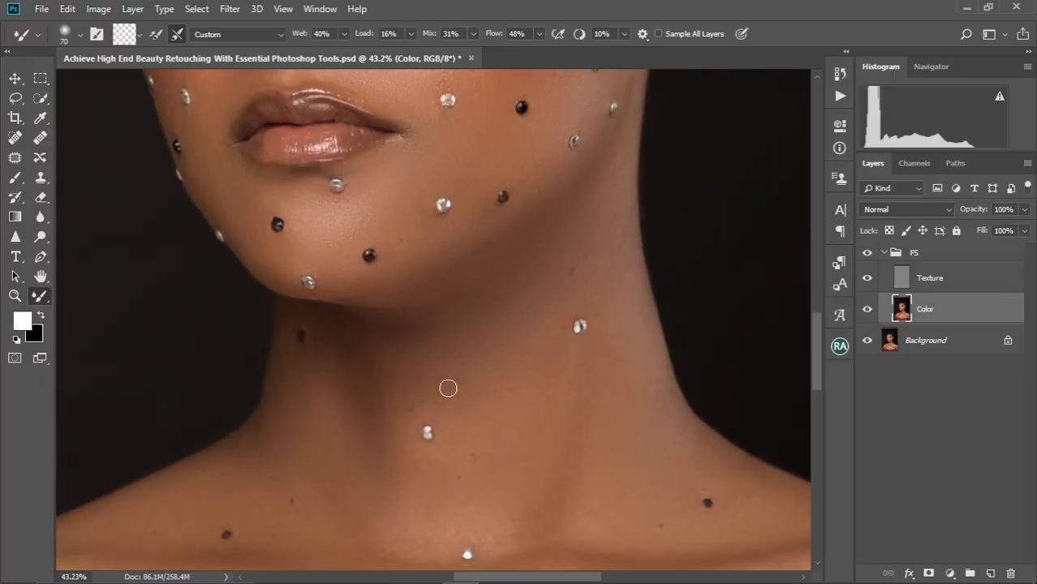
key(bracketright)
key(bracketright)
key(bracketright)
key(bracketright)
key(bracketright)
key(bracketright)
key(bracketleft)
key(bracketleft)
key(bracketleft)
key(bracketleft)
key(bracketleft)
key(bracketright)
key(bracketright)
key(bracketright)
drag(430, 392, 362, 275)
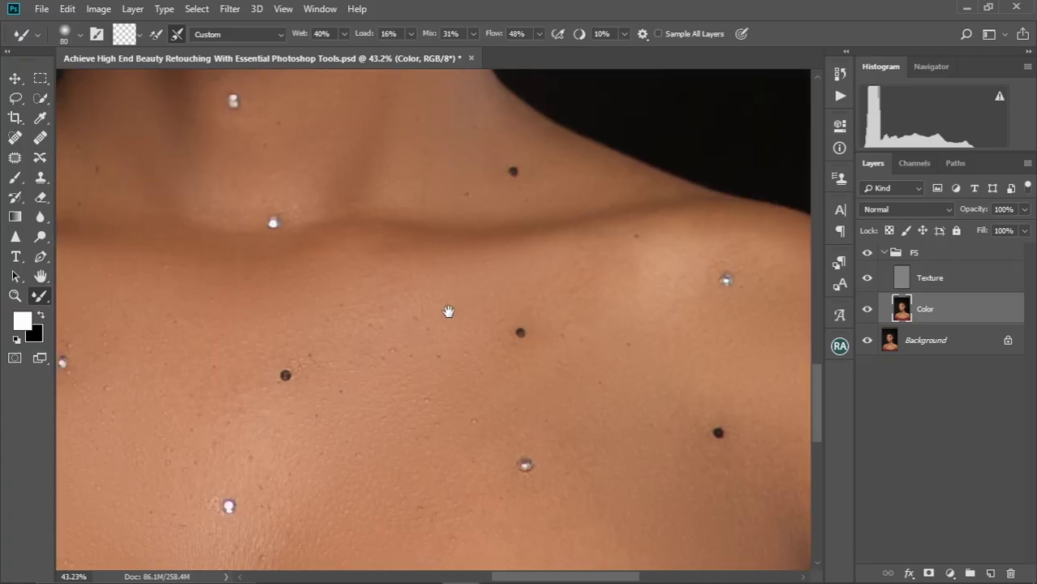
Blend the shadow around the image-right armpit crease, enlarging the Mixer Brush to 200 px.
drag(409, 438, 350, 245)
drag(610, 369, 322, 248)
drag(487, 203, 480, 310)
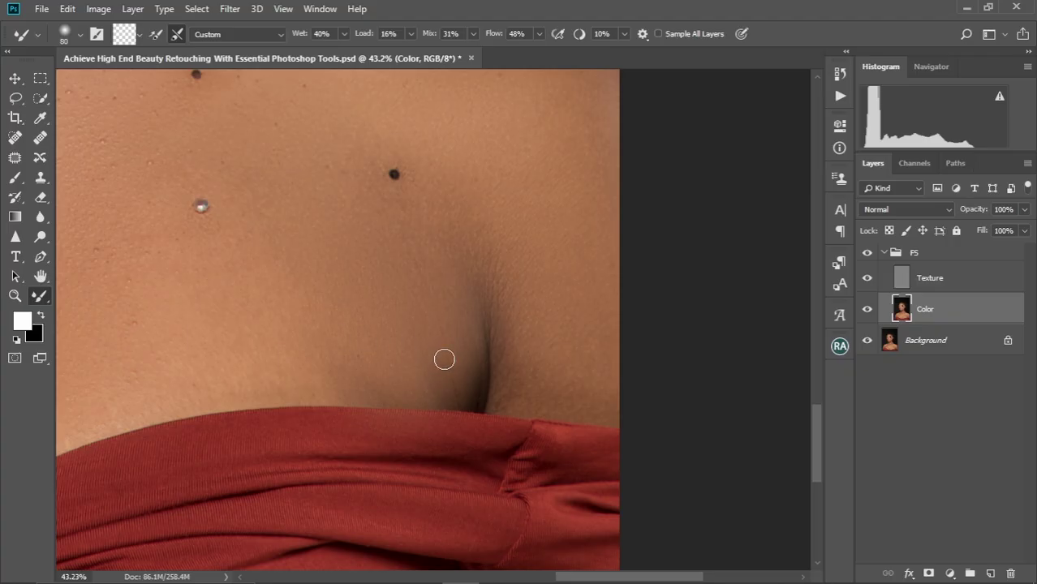
key(bracketright)
key(bracketright)
key(bracketright)
key(bracketright)
key(bracketright)
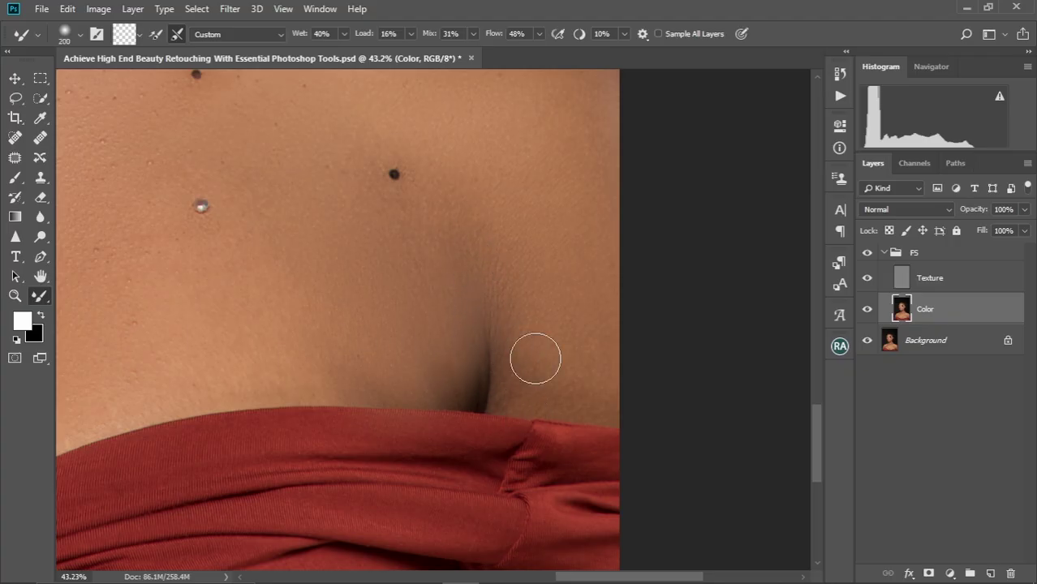
mouse_move(488, 294)
mouse_down()
mouse_move(532, 384)
mouse_move(452, 254)
mouse_move(478, 420)
mouse_up()
Smooth the image-right upper arm and shoulder with the Mixer Brush enlarged to 400 px.
key(bracketright)
key(bracketright)
key(bracketright)
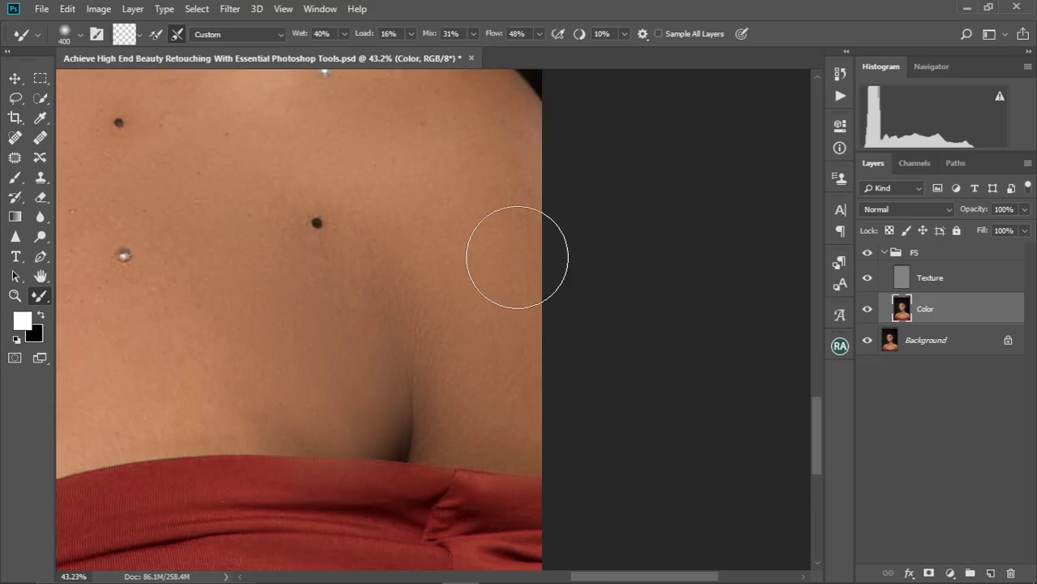
drag(465, 130, 475, 300)
Even out the image-left upper arm, its edge and the adjoining chest with the Mixer Brush at sizes including 200 and 175 px.
mouse_move(230, 304)
mouse_down()
mouse_move(415, 359)
mouse_move(763, 260)
mouse_up()
drag(89, 430, 311, 308)
key(bracketleft)
key(bracketleft)
key(bracketleft)
key(bracketleft)
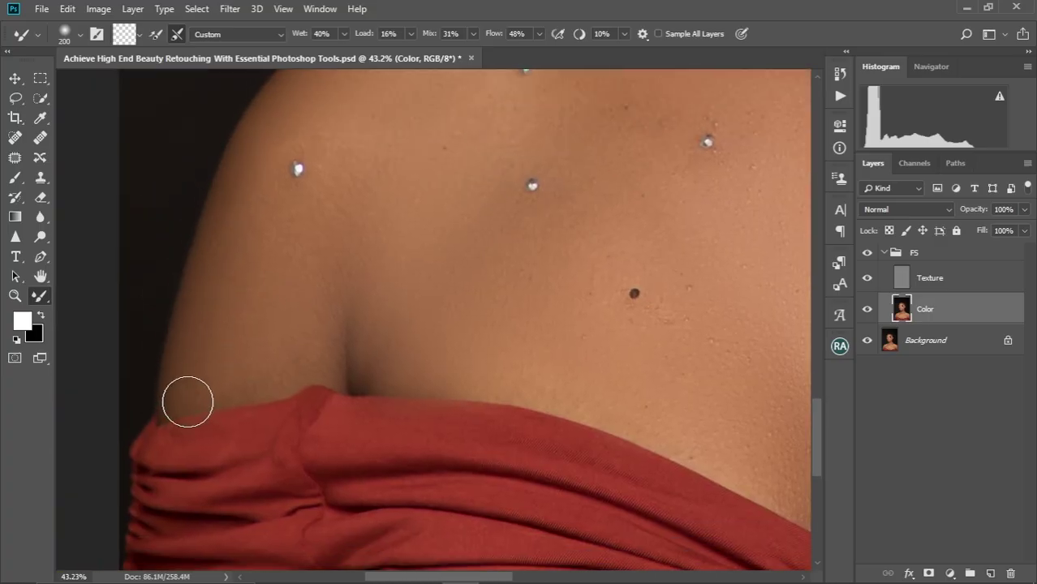
key(bracketleft)
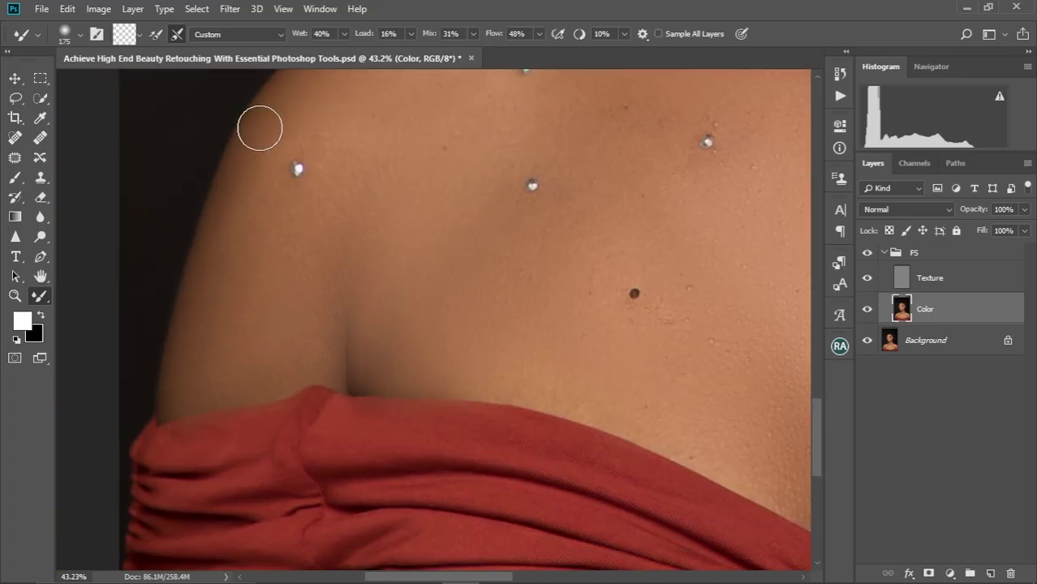
drag(321, 249, 141, 365)
key(bracketright)
key(bracketright)
key(bracketright)
Smooth the image-left shoulder slope and neck edge with the Mixer Brush at varying sizes.
mouse_move(536, 155)
mouse_down()
mouse_move(454, 324)
mouse_move(440, 477)
mouse_up()
key(bracketleft)
key(bracketleft)
key(bracketleft)
key(bracketleft)
key(bracketleft)
key(bracketleft)
key(bracketleft)
key(bracketleft)
key(bracketleft)
key(bracketleft)
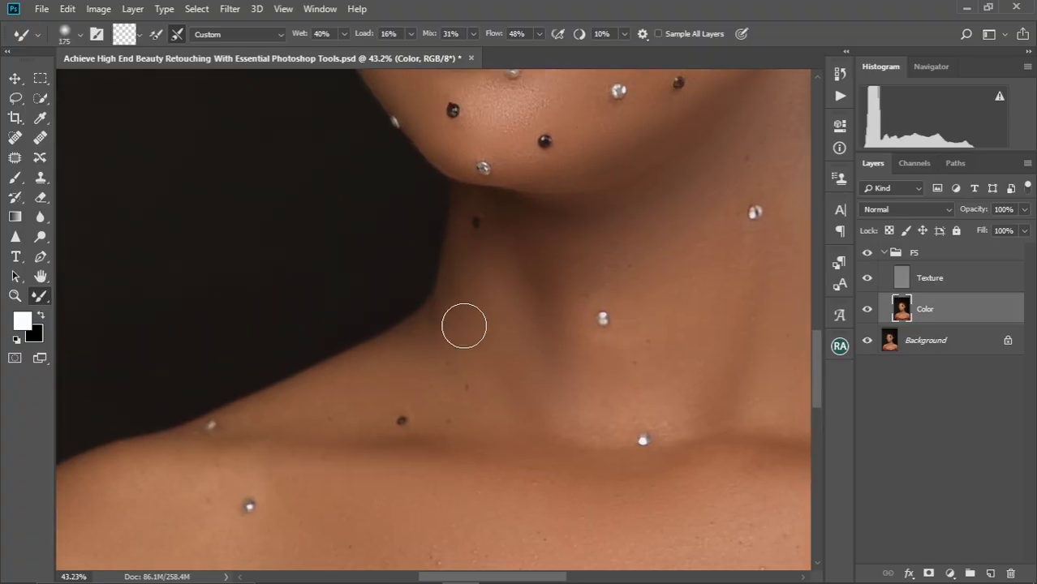
Blend the neck shadow below the chin with a 175 px Mixer Brush, and check the chest, full portrait and face.
key(bracketright)
key(bracketright)
key(bracketright)
key(bracketright)
key(bracketright)
key(bracketright)
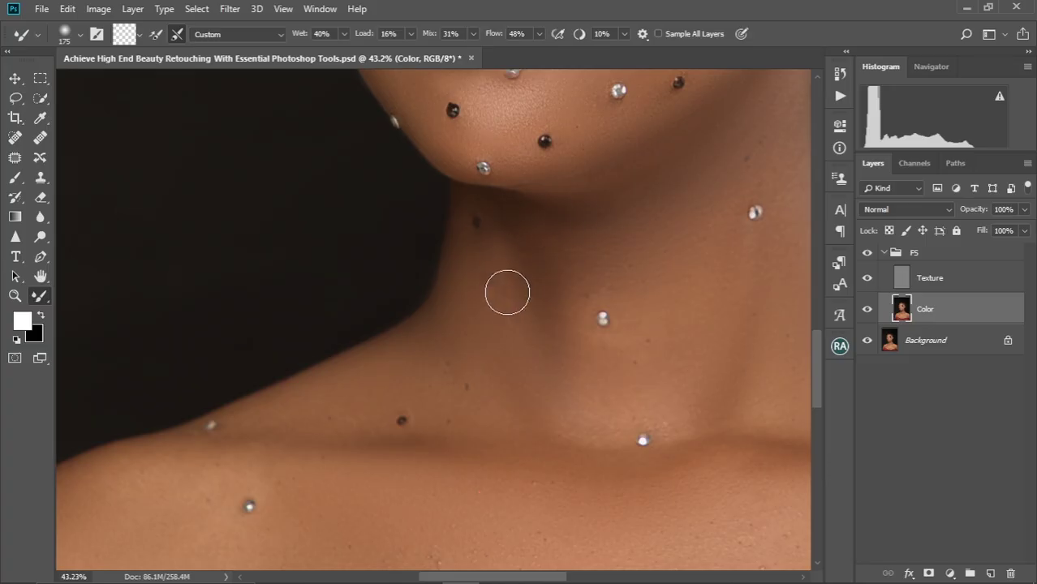
mouse_move(487, 516)
mouse_down()
mouse_move(484, 301)
mouse_move(458, 242)
mouse_up()
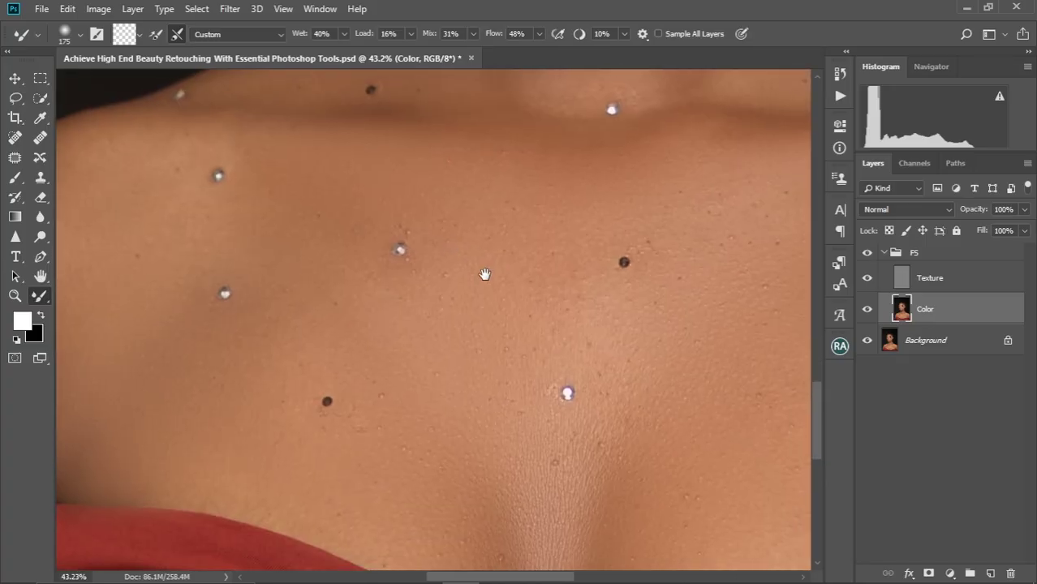
drag(503, 266, 465, 278)
key(ctrl+0)
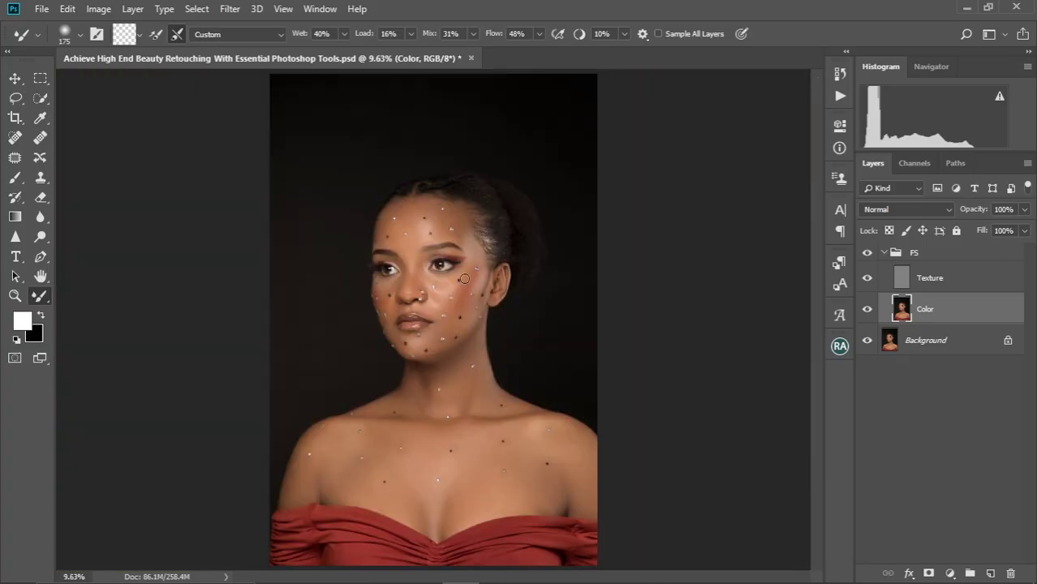
scroll(466, 280, up, 4)
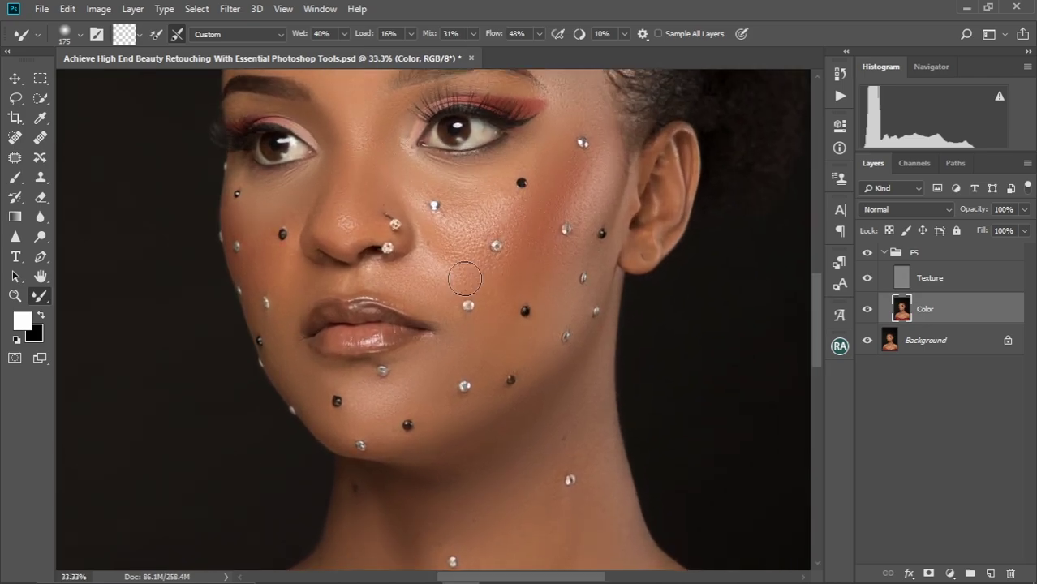
scroll(444, 251, up, 6)
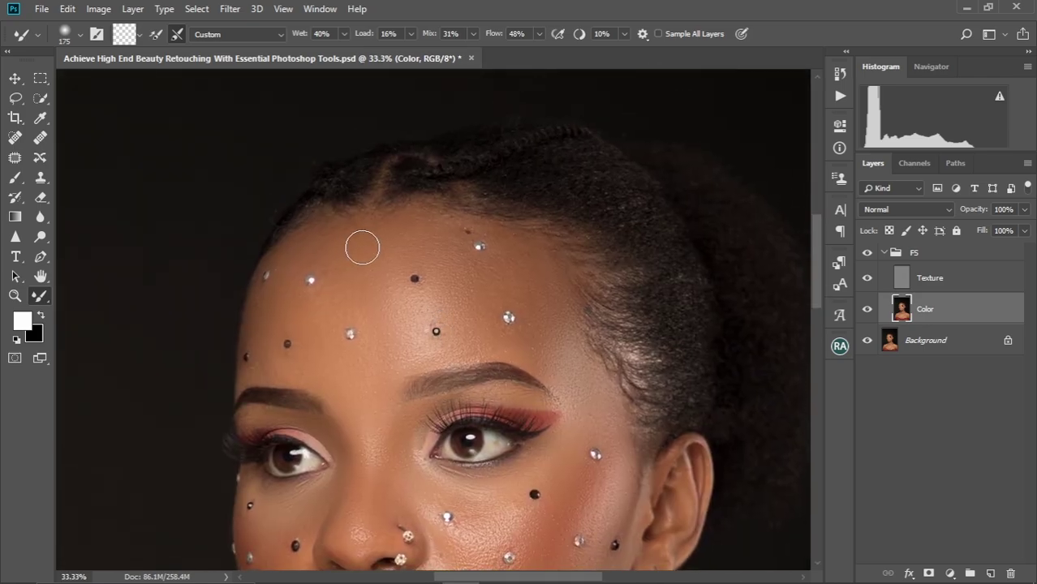
On the Texture layer, heal the bumps around the dark gem on the image-left chest with a 30 px Spot Healing Brush.
click(909, 278)
key(space)
drag(448, 381, 448, 227)
drag(430, 560, 411, 317)
scroll(410, 317, down, 6)
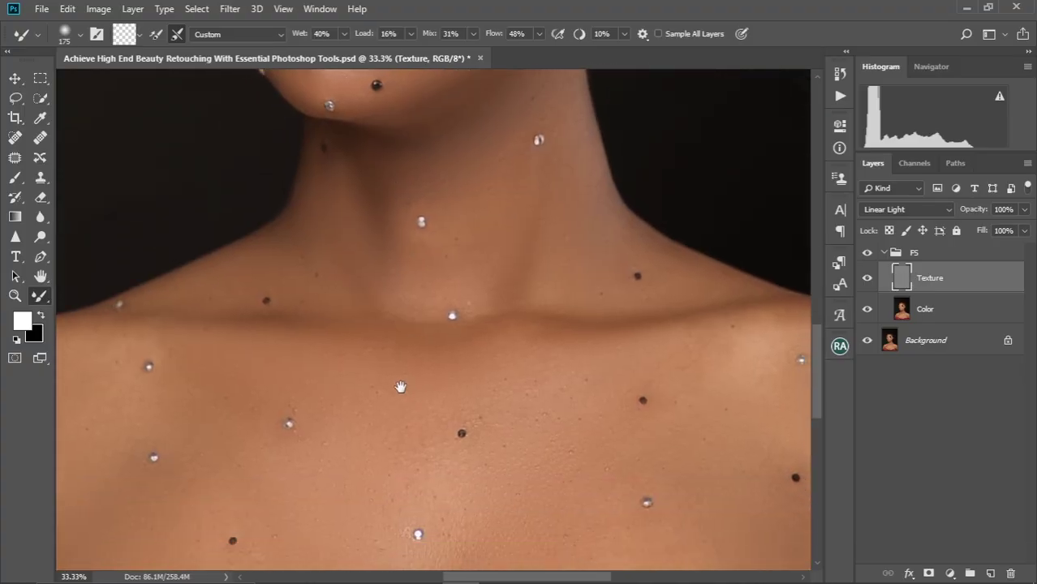
scroll(424, 276, up, 4)
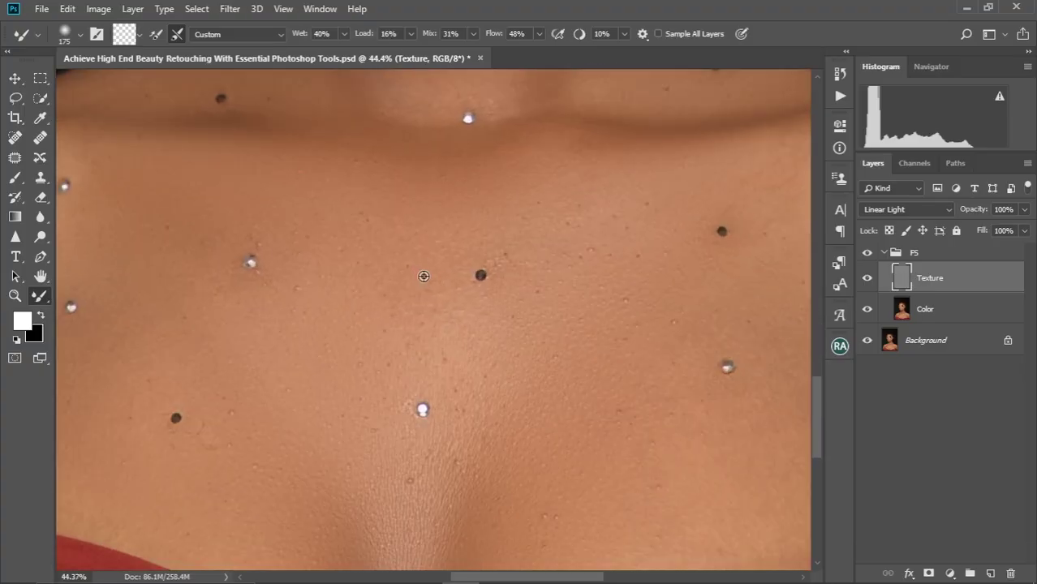
key(space)
drag(411, 300, 473, 231)
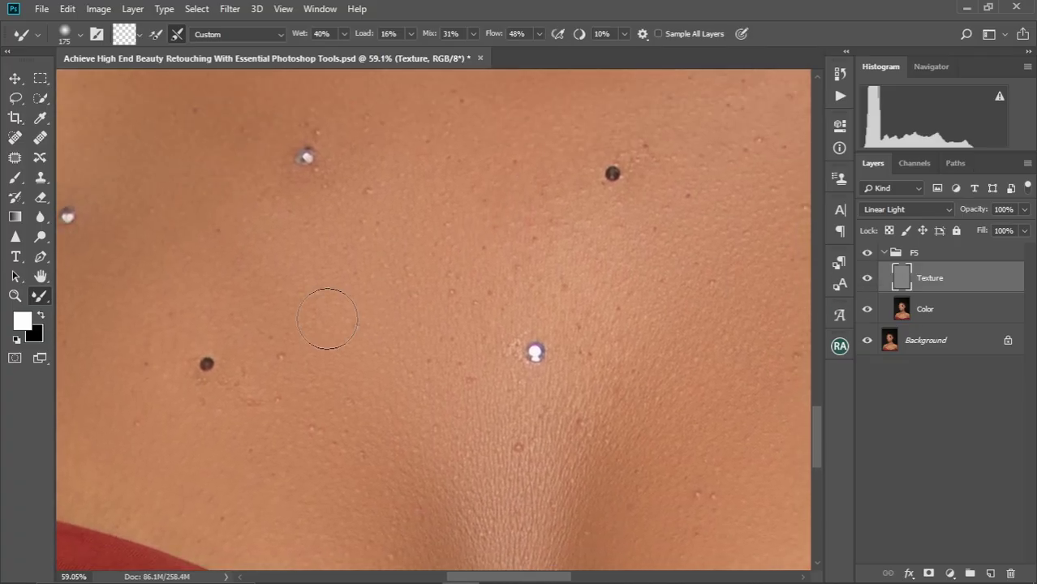
click(14, 138)
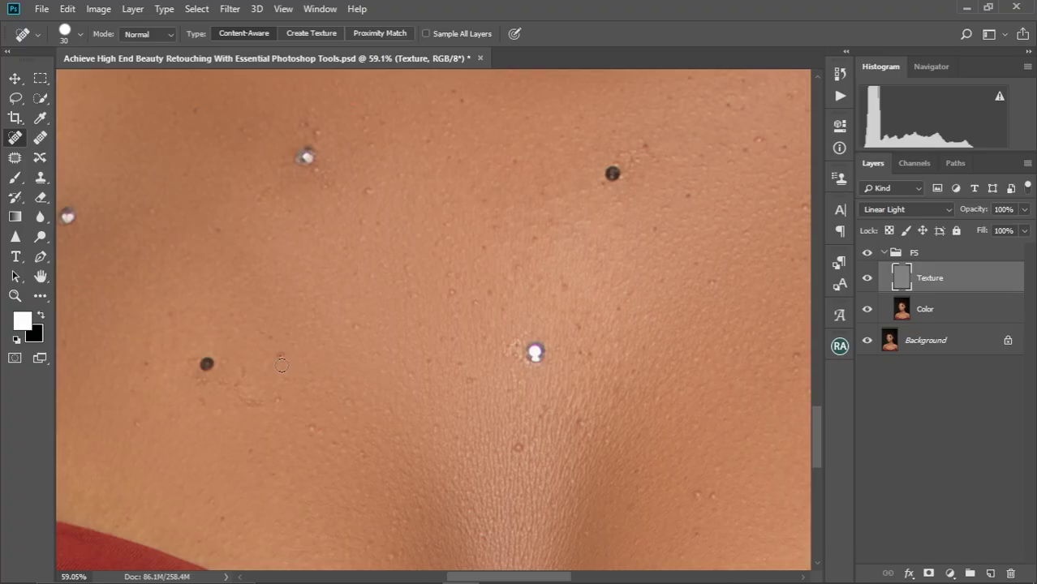
drag(273, 415, 278, 399)
drag(277, 399, 268, 410)
mouse_move(244, 368)
mouse_down()
mouse_move(231, 391)
mouse_move(247, 402)
mouse_up()
mouse_move(237, 376)
mouse_down()
mouse_move(323, 335)
mouse_move(285, 371)
mouse_move(220, 391)
mouse_up()
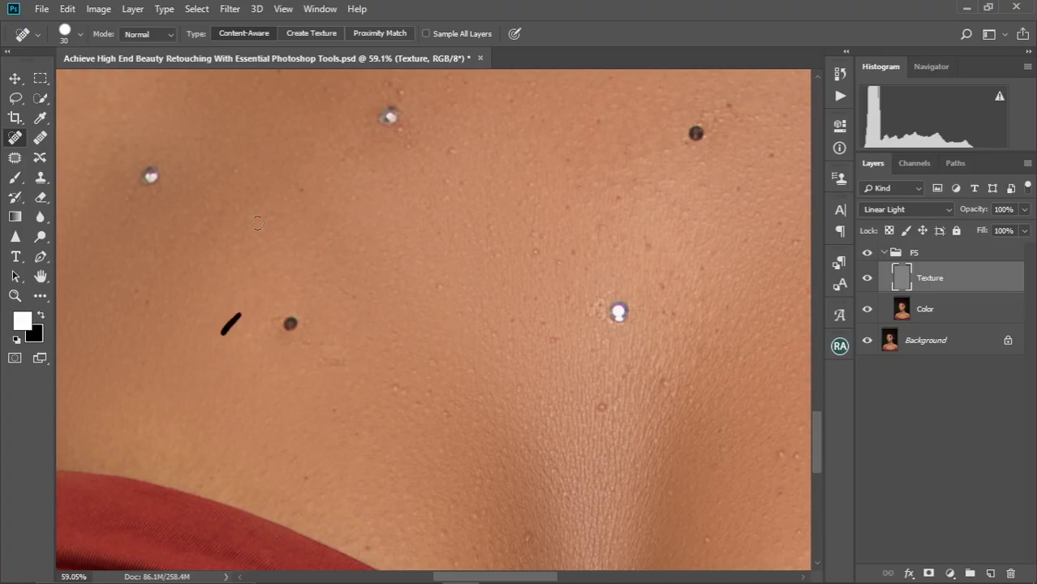
Heal the bumps and spots across the central chest between the gems with the 30 px Spot Healing Brush.
drag(242, 302, 226, 410)
key(space)
drag(371, 203, 290, 151)
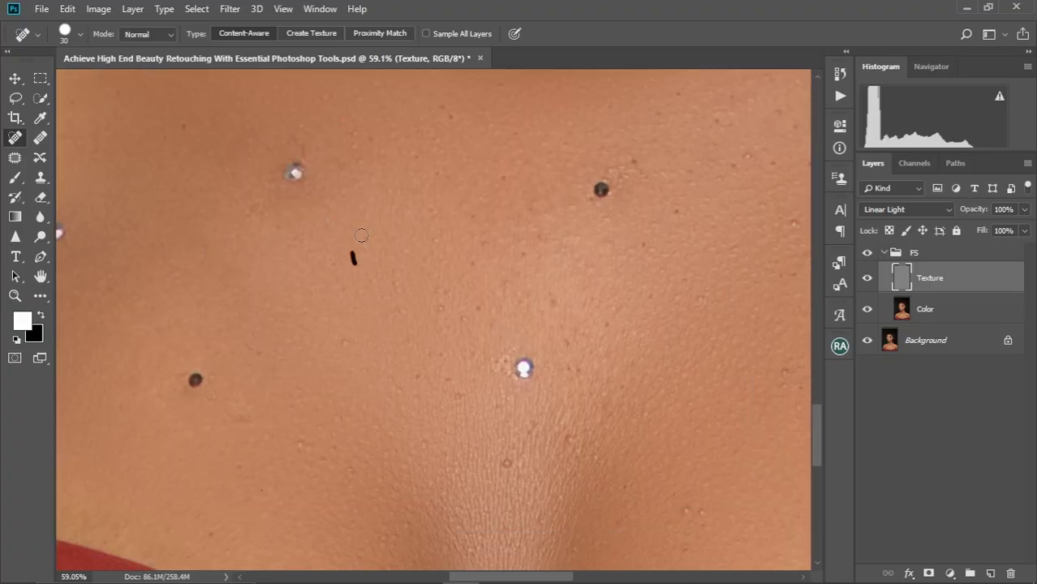
drag(337, 421, 265, 276)
drag(435, 308, 433, 329)
drag(358, 444, 358, 462)
drag(308, 408, 323, 437)
drag(335, 378, 342, 397)
drag(381, 324, 352, 381)
mouse_move(430, 334)
mouse_down()
mouse_move(424, 357)
mouse_move(464, 366)
mouse_up()
drag(582, 405, 577, 413)
drag(602, 413, 592, 438)
drag(510, 504, 500, 518)
drag(560, 395, 346, 391)
drag(474, 276, 463, 297)
mouse_move(491, 305)
mouse_down()
mouse_move(484, 323)
mouse_move(504, 341)
mouse_up()
mouse_move(488, 309)
mouse_down()
mouse_move(478, 330)
mouse_move(500, 375)
mouse_up()
drag(325, 268, 371, 367)
drag(302, 343, 301, 363)
drag(266, 283, 264, 302)
mouse_move(318, 328)
mouse_down()
mouse_move(312, 349)
mouse_move(336, 377)
mouse_up()
drag(337, 377, 495, 340)
drag(372, 266, 367, 281)
drag(326, 249, 326, 275)
mouse_move(337, 348)
mouse_down()
mouse_move(345, 365)
mouse_move(282, 370)
mouse_up()
mouse_move(289, 426)
mouse_down()
mouse_move(288, 446)
mouse_move(423, 387)
mouse_up()
drag(275, 330, 248, 328)
drag(229, 272, 231, 300)
drag(538, 253, 493, 377)
drag(473, 385, 483, 409)
mouse_move(416, 254)
mouse_down()
mouse_move(408, 276)
mouse_move(414, 373)
mouse_up()
drag(334, 181, 351, 177)
drag(303, 218, 312, 247)
drag(334, 282, 346, 304)
drag(448, 329, 368, 254)
mouse_move(541, 228)
mouse_down()
mouse_move(548, 243)
mouse_move(505, 255)
mouse_up()
drag(575, 263, 574, 273)
drag(566, 344, 538, 357)
drag(547, 311, 560, 302)
Heal the small dark spots across the image-right upper chest, between the dark gems.
scroll(600, 289, right, 2)
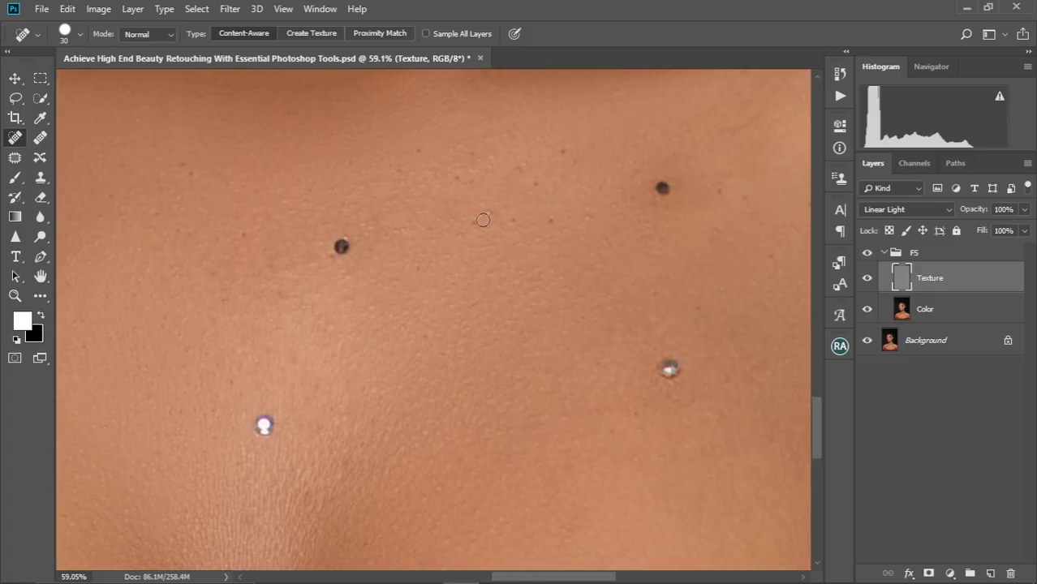
drag(526, 220, 539, 216)
drag(531, 189, 538, 179)
mouse_move(704, 220)
mouse_down()
mouse_move(554, 211)
mouse_move(599, 186)
mouse_up()
drag(653, 210, 663, 196)
drag(187, 170, 543, 287)
drag(391, 272, 403, 283)
Remove the spots on the image-left shoulder, collarbone and adjoining neck base with the Spot Healing Brush.
scroll(364, 318, left, 5)
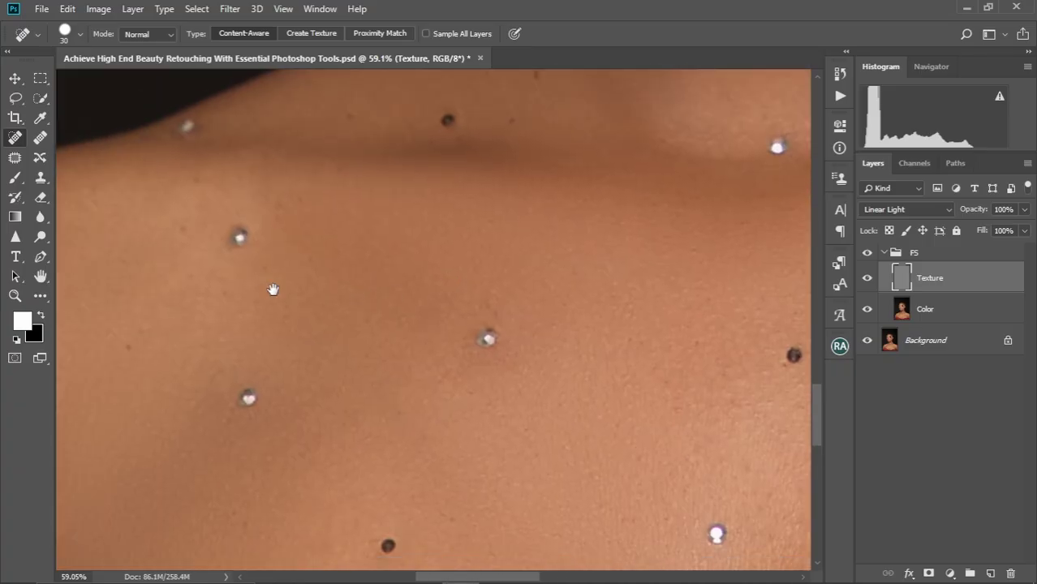
scroll(349, 324, up, 2)
scroll(395, 261, right, 1)
scroll(396, 261, up, 1)
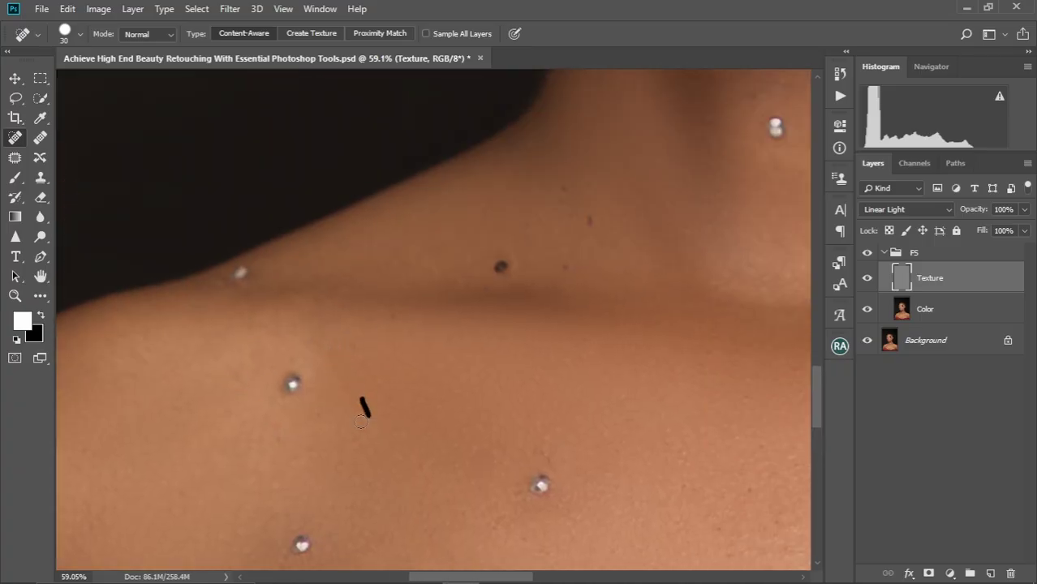
drag(373, 388, 378, 415)
drag(551, 256, 424, 358)
drag(410, 319, 422, 338)
drag(434, 304, 464, 325)
drag(464, 272, 474, 304)
drag(575, 286, 384, 315)
Heal the blemishes on the front and image-right side of the neck around its gems.
drag(514, 290, 522, 308)
drag(455, 298, 473, 304)
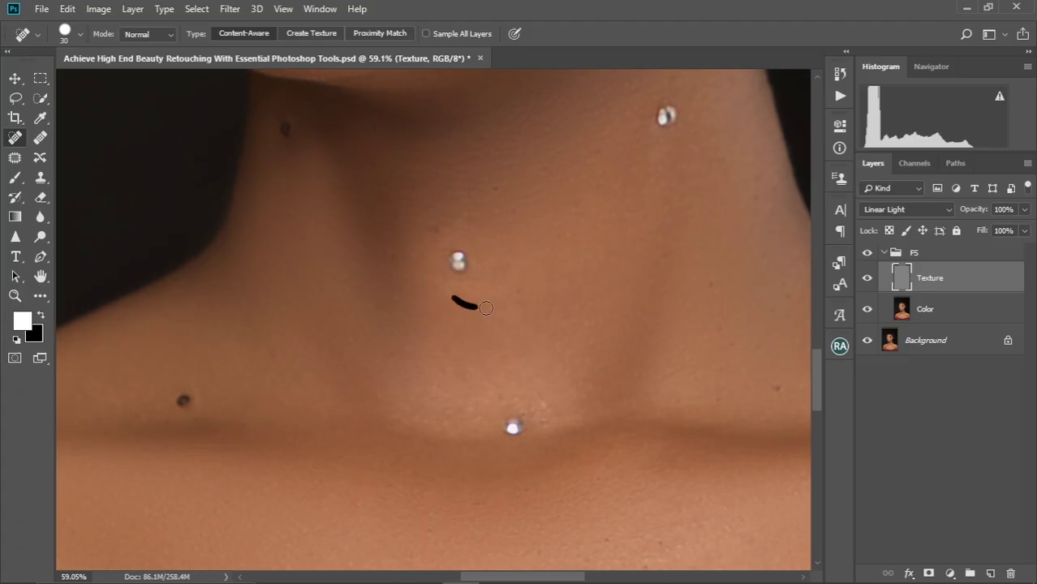
scroll(456, 274, right, 2)
drag(594, 270, 600, 286)
drag(633, 328, 648, 329)
drag(569, 186, 567, 208)
drag(614, 244, 620, 264)
drag(538, 197, 542, 313)
drag(494, 115, 489, 138)
mouse_move(460, 199)
mouse_down()
mouse_move(456, 222)
mouse_move(438, 213)
mouse_up()
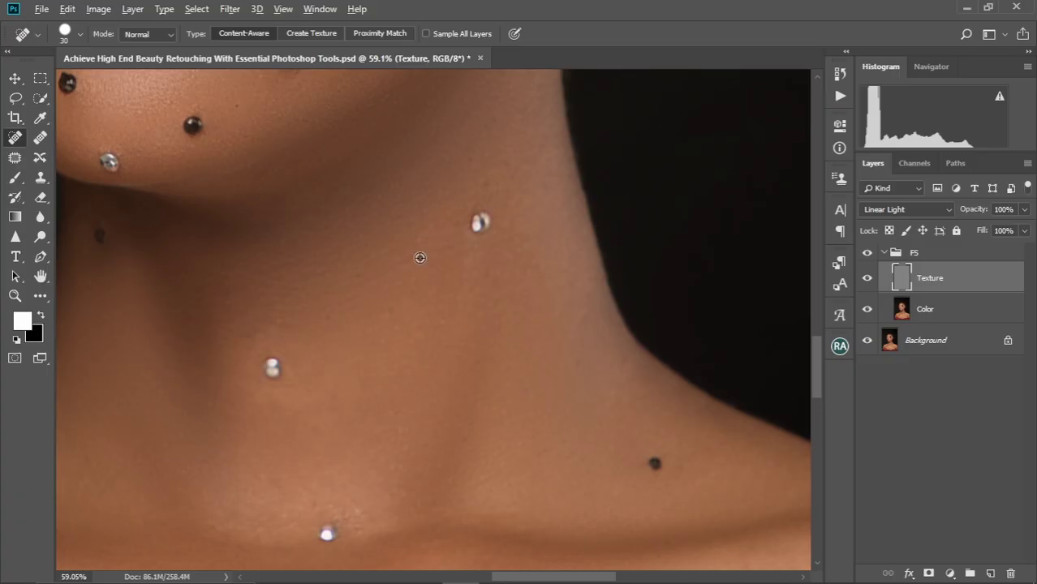
Examine the full portrait, then the cheeks, nose and mouth up close for remaining texture flaws.
scroll(420, 258, down, 8)
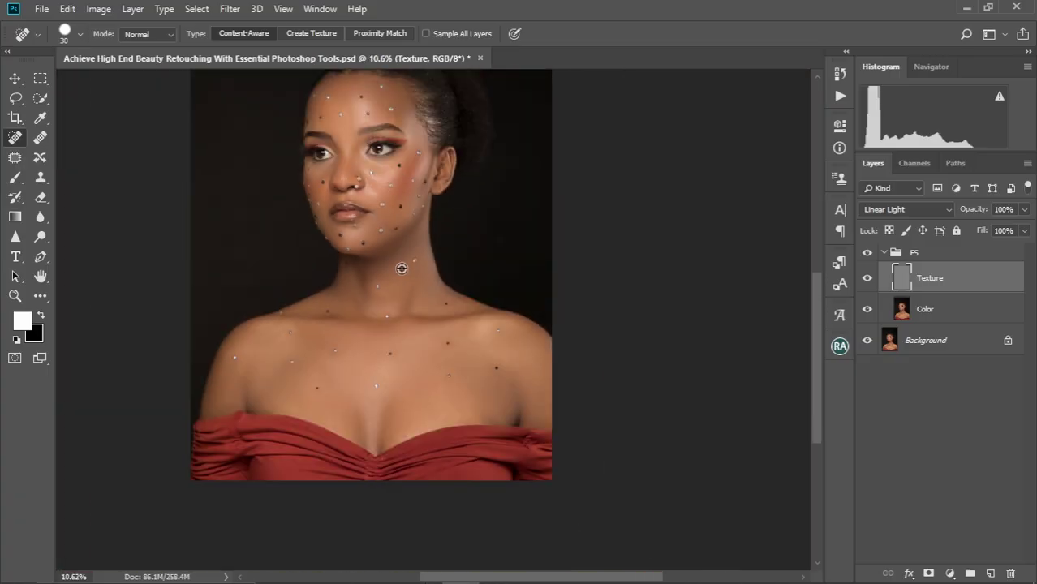
scroll(379, 278, up, 8)
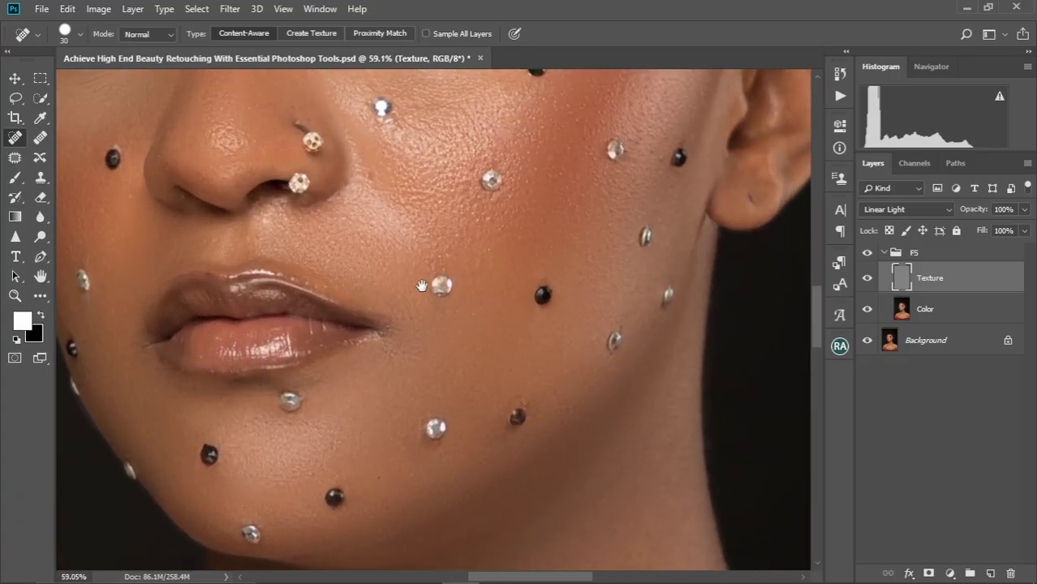
drag(422, 242, 412, 312)
drag(353, 250, 417, 325)
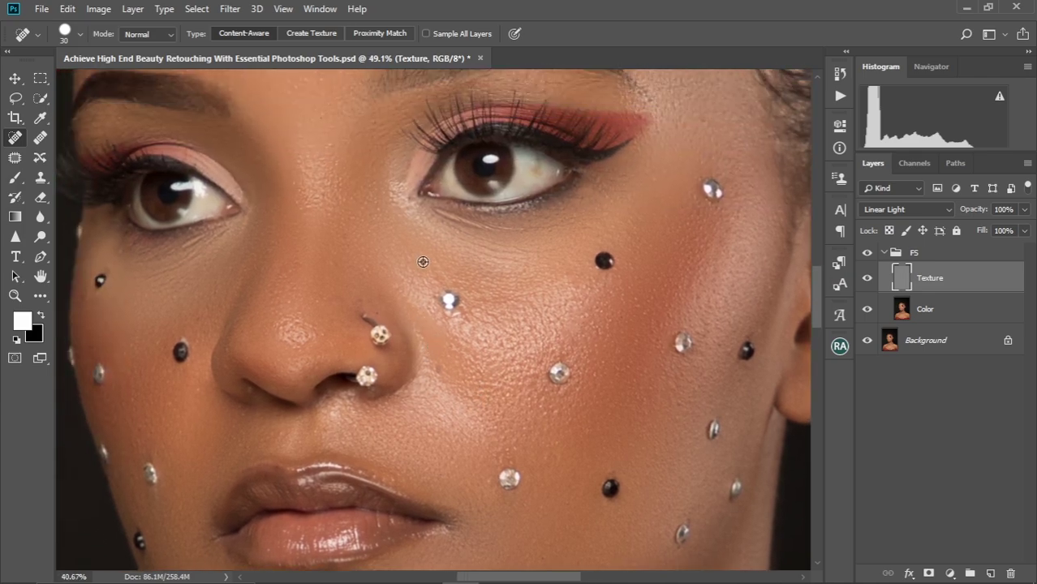
scroll(422, 262, down, 5)
scroll(423, 262, up, 5)
drag(440, 325, 429, 225)
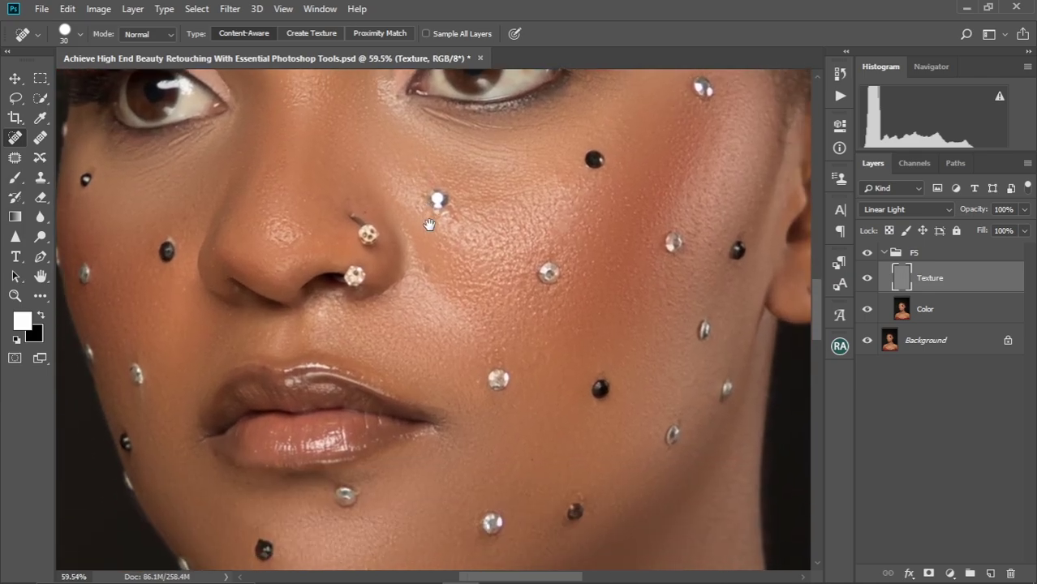
mouse_move(432, 280)
mouse_down()
mouse_move(459, 276)
mouse_move(449, 285)
mouse_up()
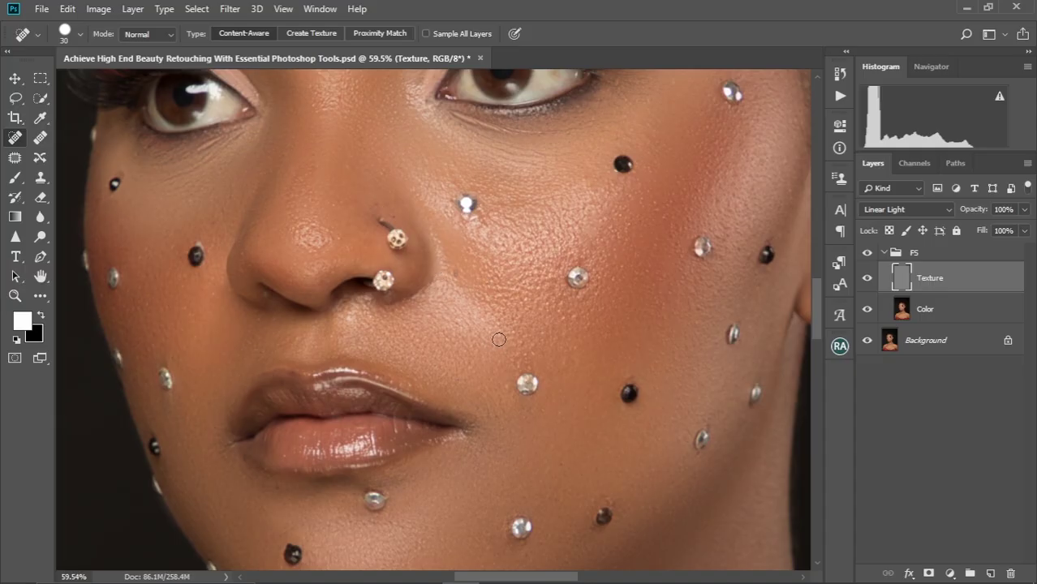
Heal the coarse pores and bumps on the image-right cheek around the gems with a 15 px Spot Healing Brush.
key(bracketleft)
key(bracketleft)
key(bracketleft)
drag(472, 286, 473, 287)
mouse_move(532, 202)
mouse_down()
mouse_move(502, 198)
mouse_move(551, 225)
mouse_move(503, 232)
mouse_move(500, 266)
mouse_up()
mouse_move(504, 262)
mouse_down()
mouse_move(519, 262)
mouse_move(519, 282)
mouse_up()
mouse_move(543, 290)
mouse_down()
mouse_move(529, 298)
mouse_move(498, 288)
mouse_up()
drag(493, 302, 524, 316)
drag(547, 268, 554, 280)
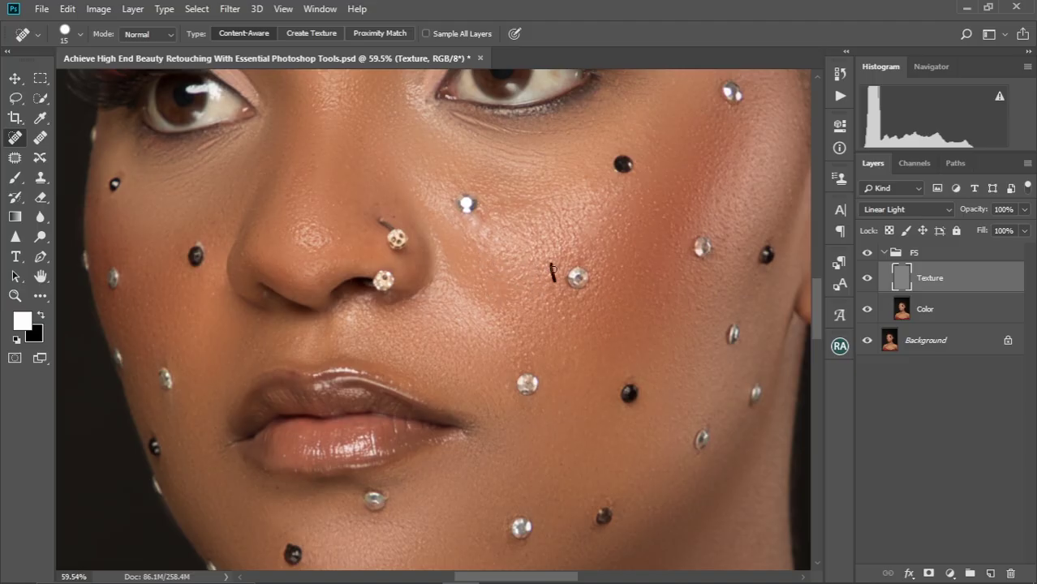
drag(524, 233, 500, 223)
drag(564, 213, 559, 215)
drag(553, 294, 572, 293)
On the Color layer, smooth the image-right cheek beside the nose with a 60 px Mixer Brush.
scroll(631, 272, down, 4)
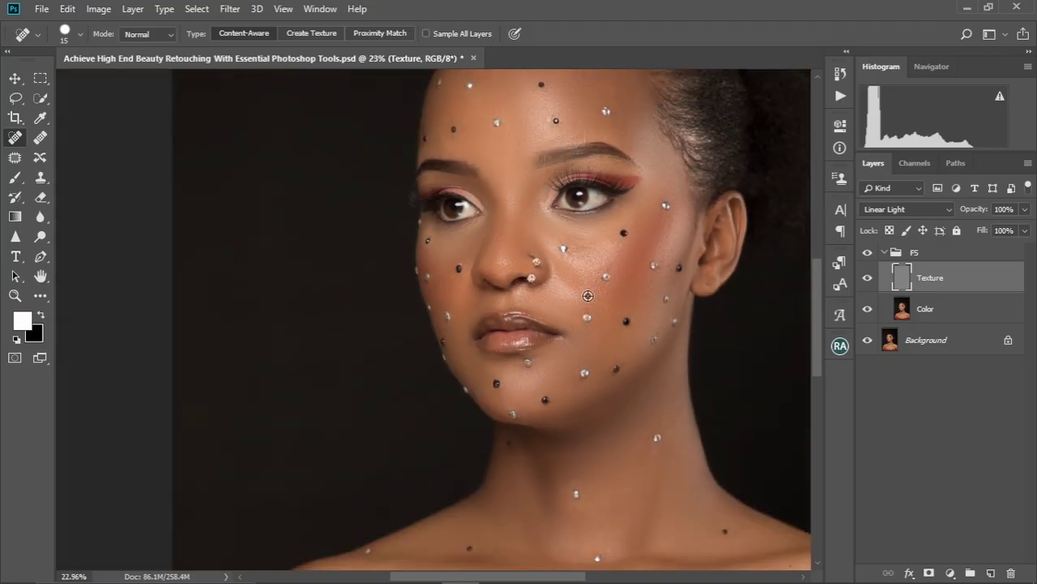
scroll(588, 296, up, 2)
scroll(588, 296, up, 3)
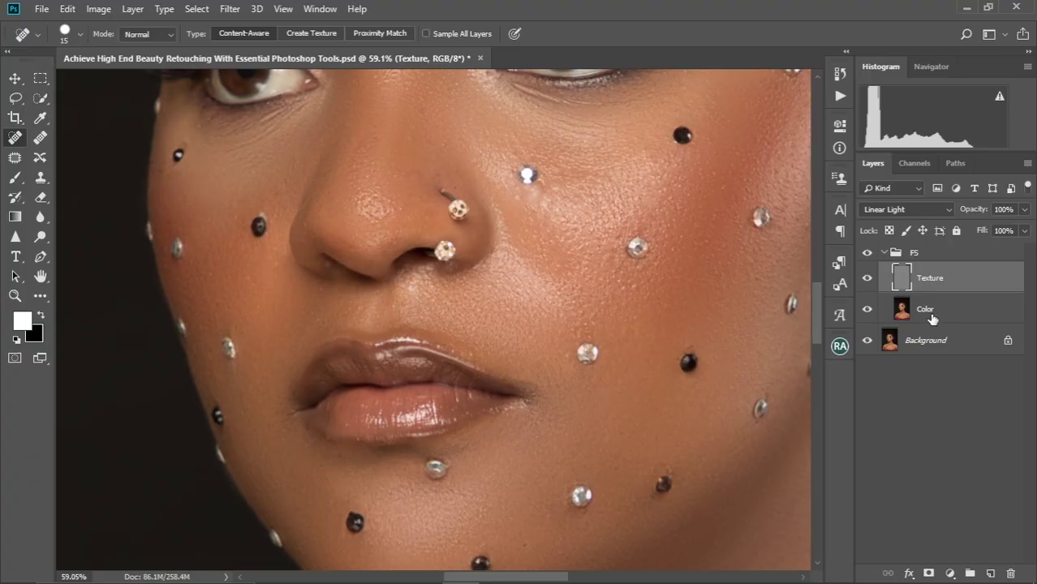
click(932, 316)
click(45, 295)
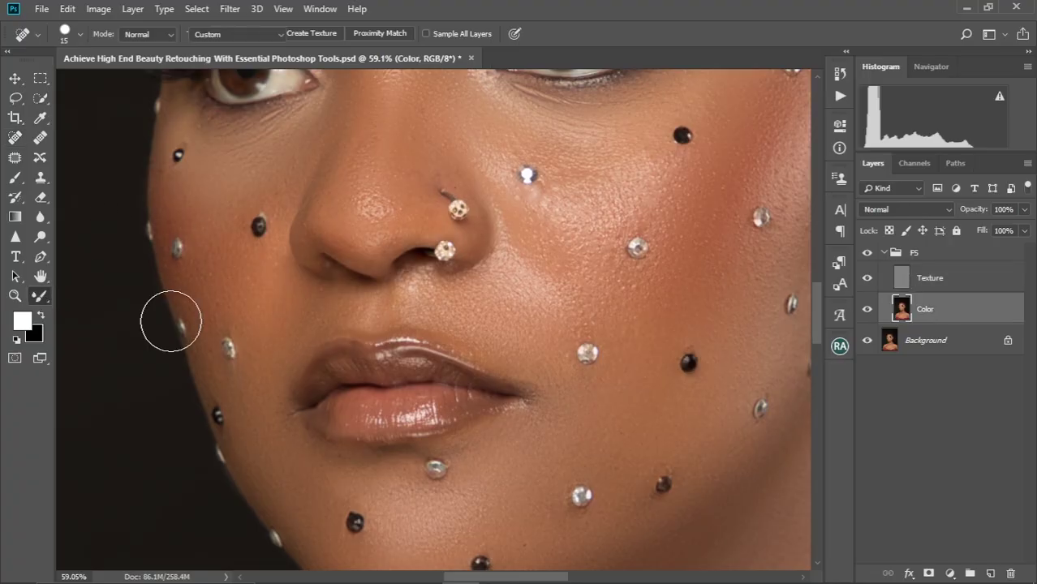
key(bracketleft)
key(bracketleft)
key(bracketleft)
key(bracketleft)
key(bracketleft)
key(bracketleft)
key(bracketleft)
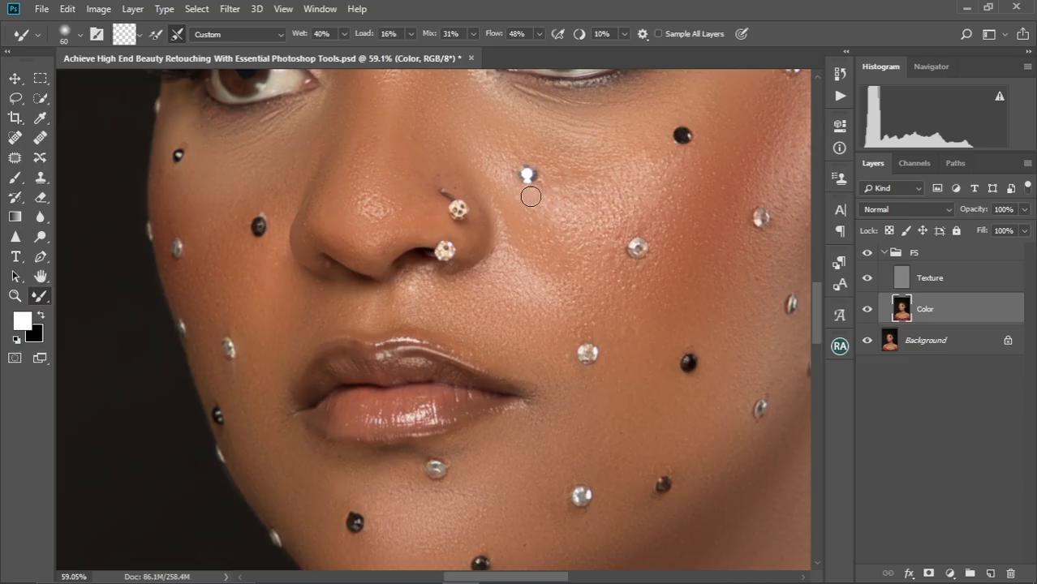
Blend the cheek highlight and the skin between nose and upper lip with the Mixer Brush at sizes including 60 and 50 px.
key(bracketright)
key(bracketright)
key(bracketright)
key(bracketright)
key(bracketleft)
key(bracketleft)
key(bracketleft)
key(bracketleft)
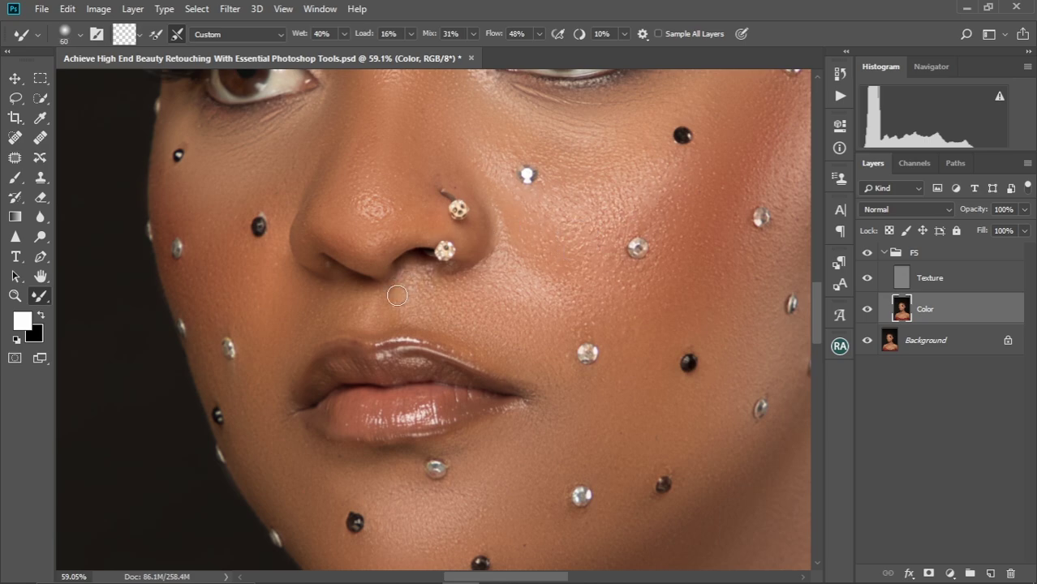
key(bracketright)
key(bracketright)
key(bracketleft)
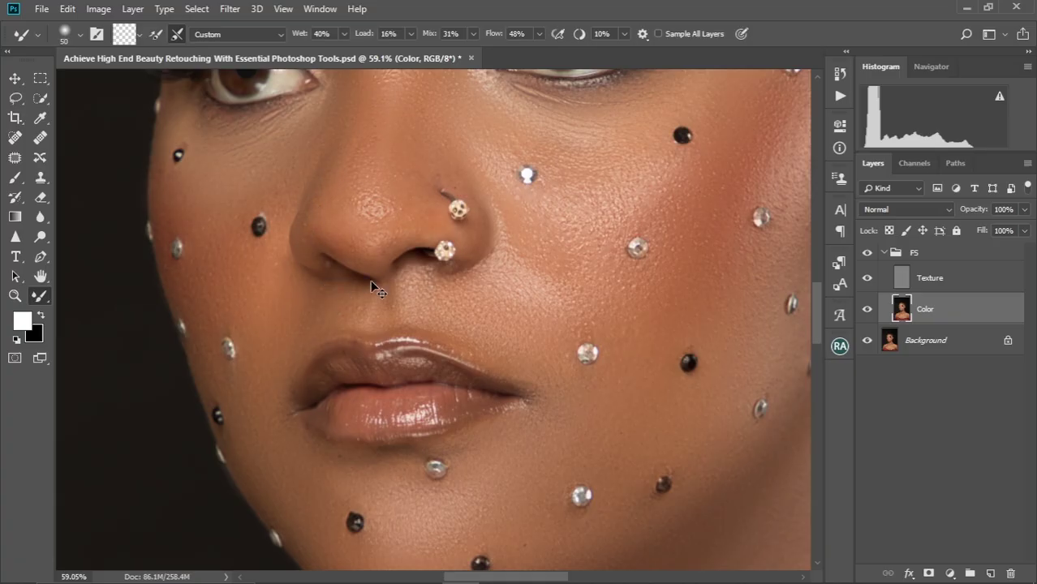
Compare the face before and after retouching by hiding and showing the FS group.
key(ctrl+minus)
key(ctrl+minus)
key(ctrl+minus)
key(ctrl+minus)
key(ctrl+minus)
key(ctrl+minus)
key(ctrl+plus)
key(ctrl+plus)
key(ctrl+plus)
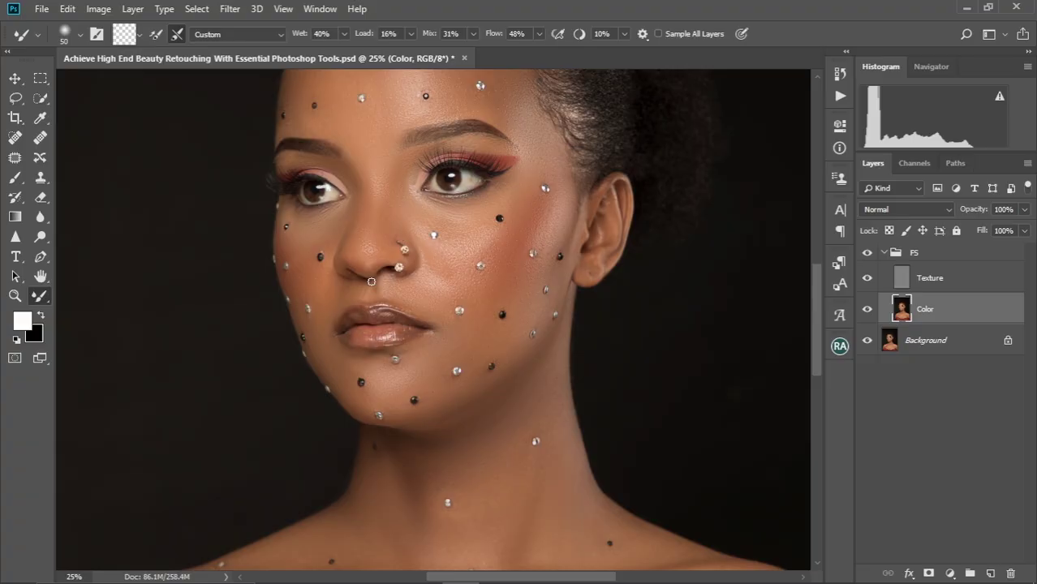
drag(463, 254, 465, 329)
click(867, 254)
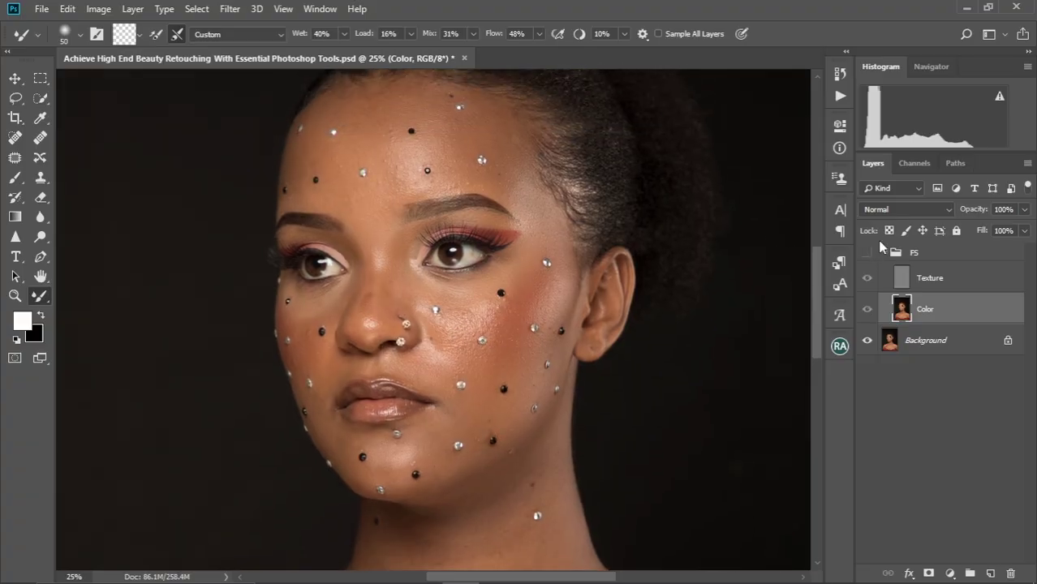
click(867, 254)
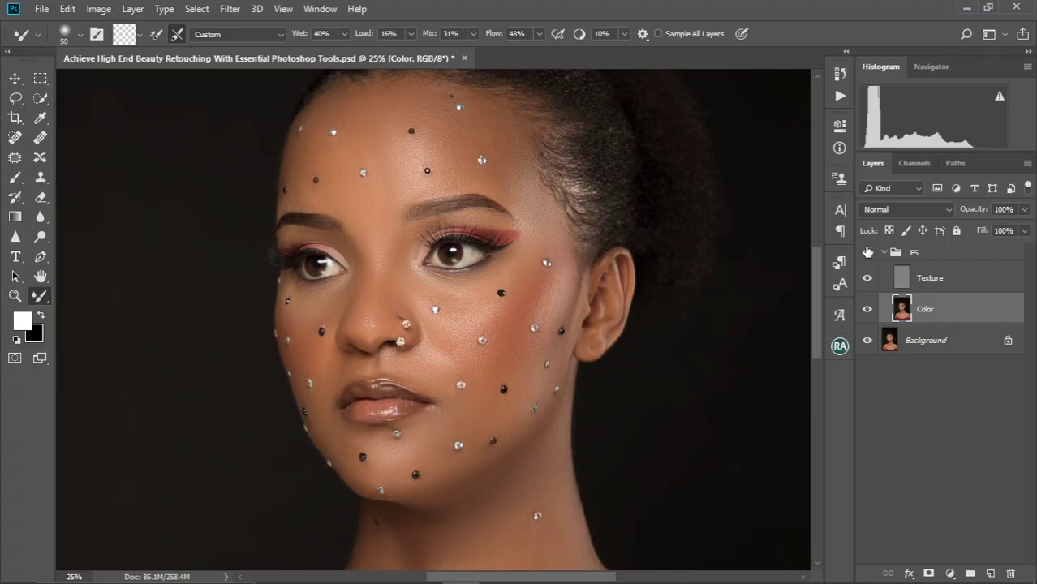
click(868, 253)
click(868, 253)
Examine the retouched face, forehead and neck at several magnifications for remaining unevenness.
mouse_move(429, 284)
mouse_down()
mouse_move(391, 325)
mouse_move(413, 300)
mouse_up()
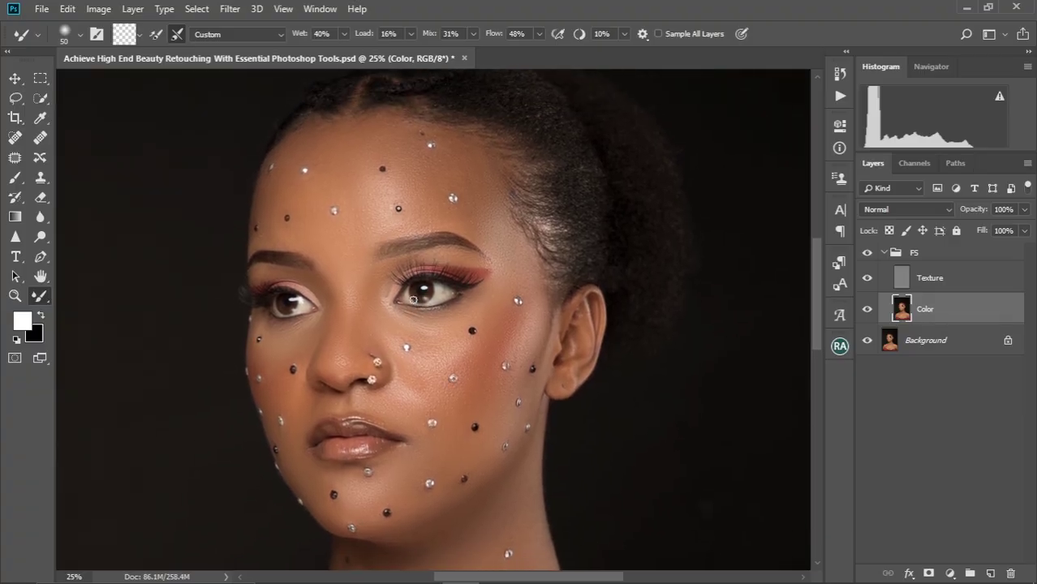
scroll(414, 300, down, 3)
scroll(413, 300, up, 8)
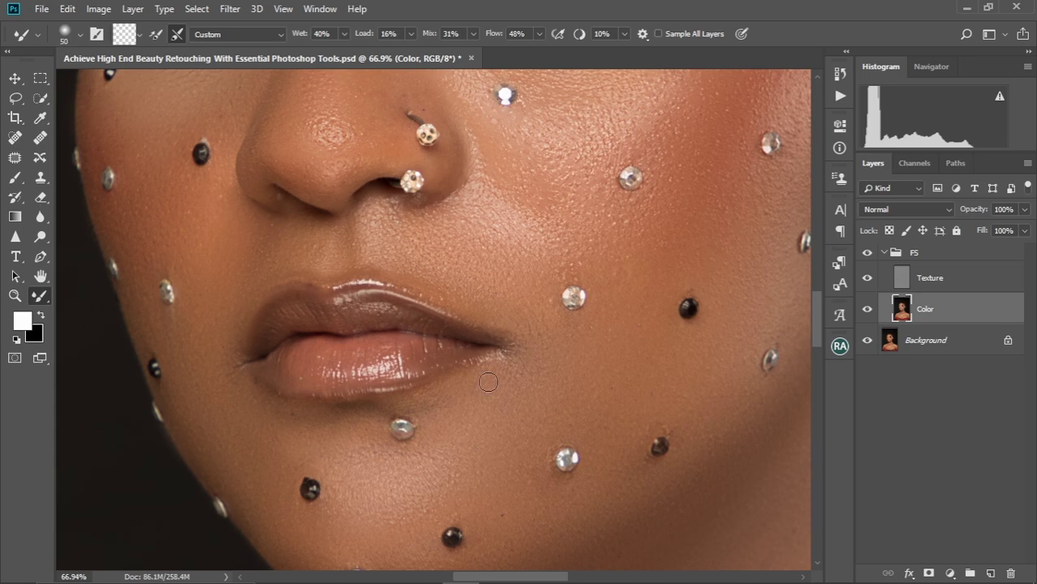
key(ctrl+minus)
key(ctrl+minus)
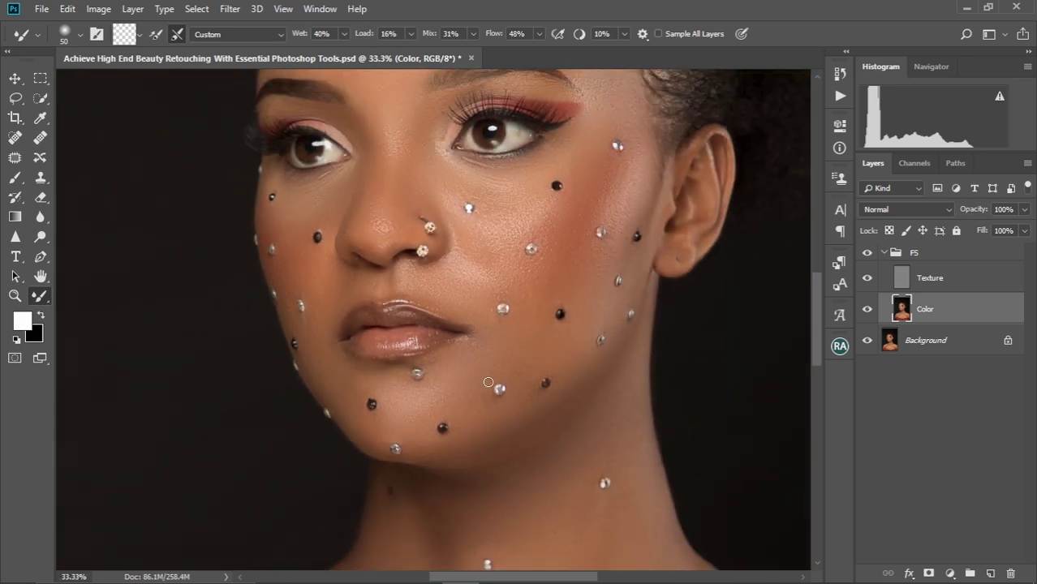
drag(453, 304, 412, 324)
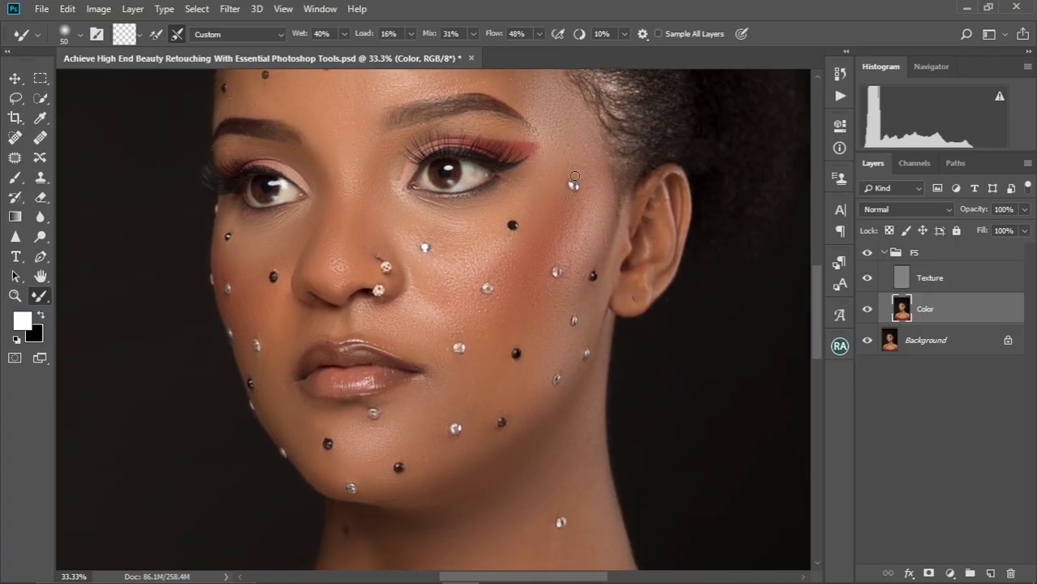
drag(453, 288, 492, 324)
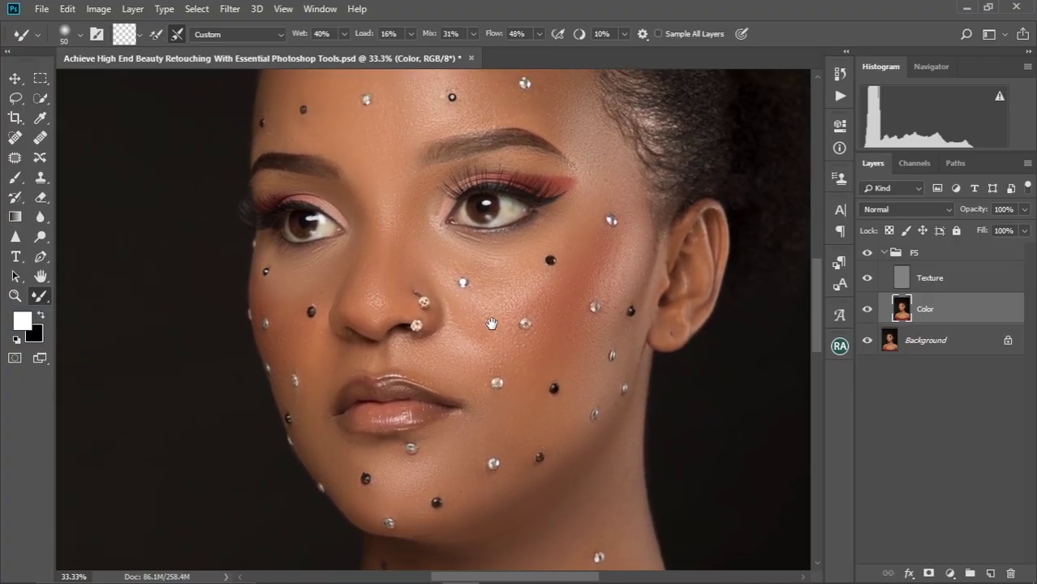
scroll(449, 313, up, 1)
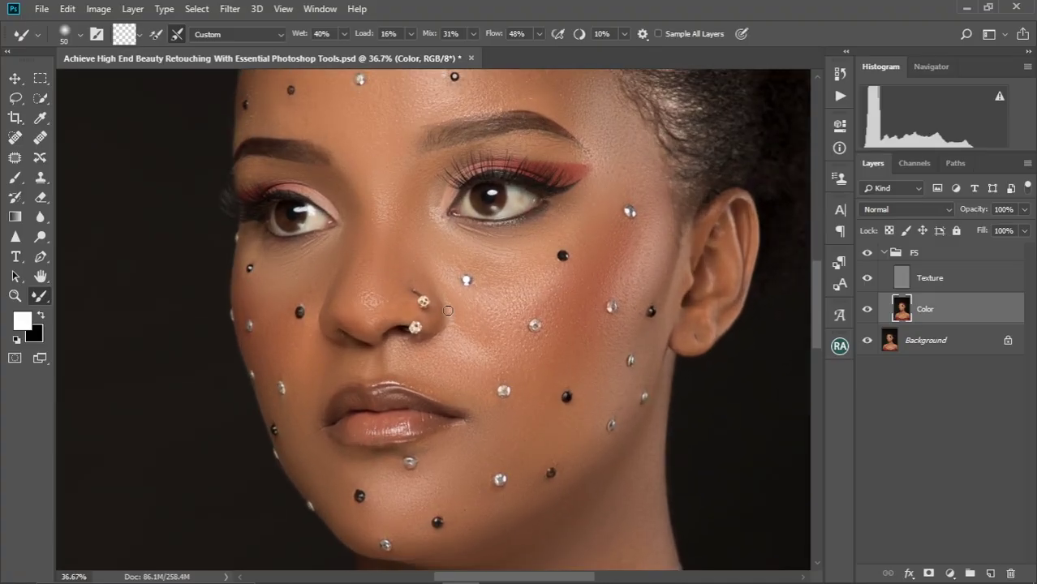
scroll(448, 311, down, 2)
drag(467, 272, 474, 307)
scroll(461, 322, up, 4)
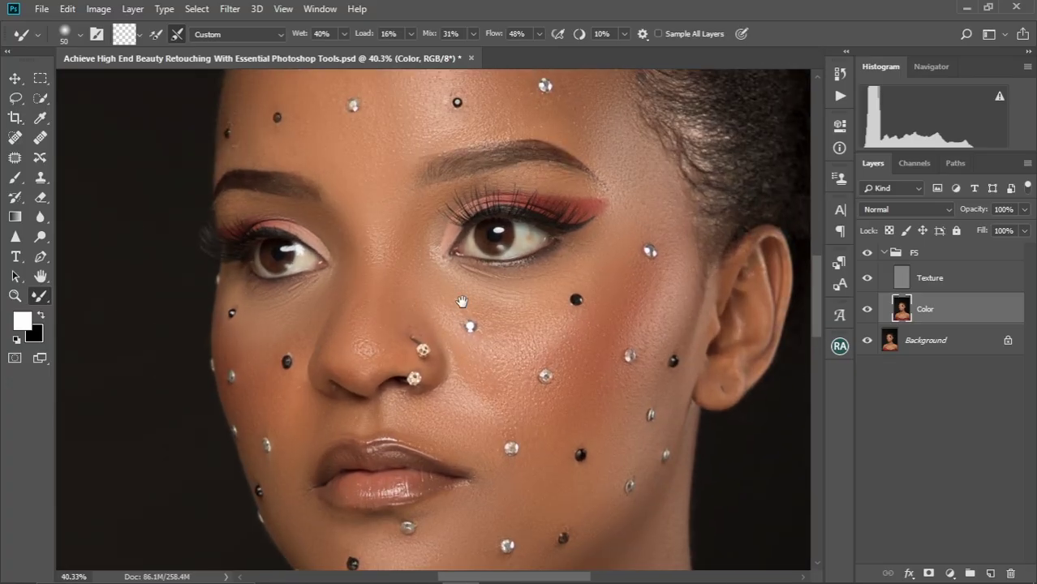
scroll(462, 302, down, 3)
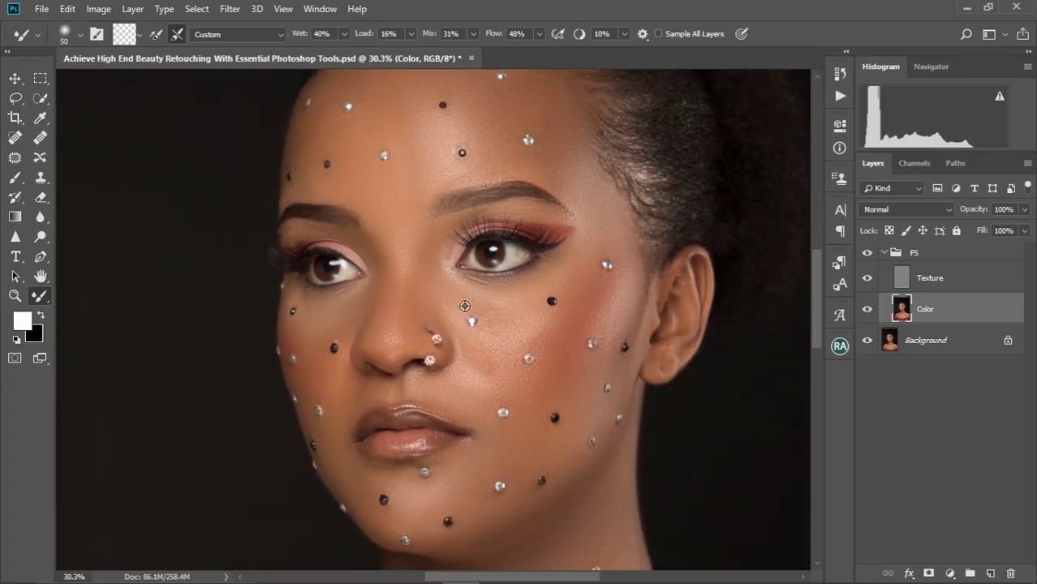
scroll(465, 306, up, 3)
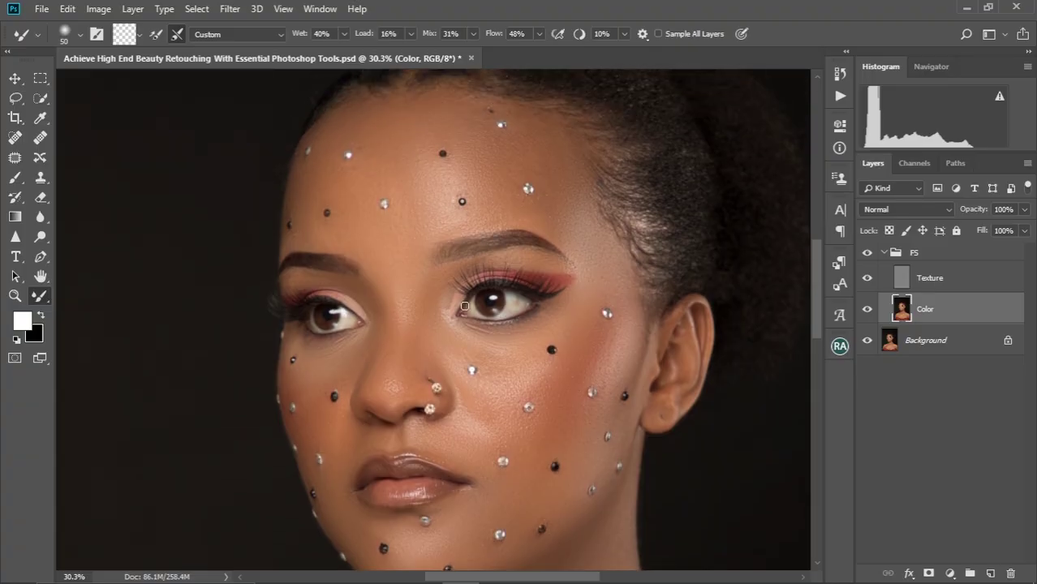
scroll(465, 306, down, 3)
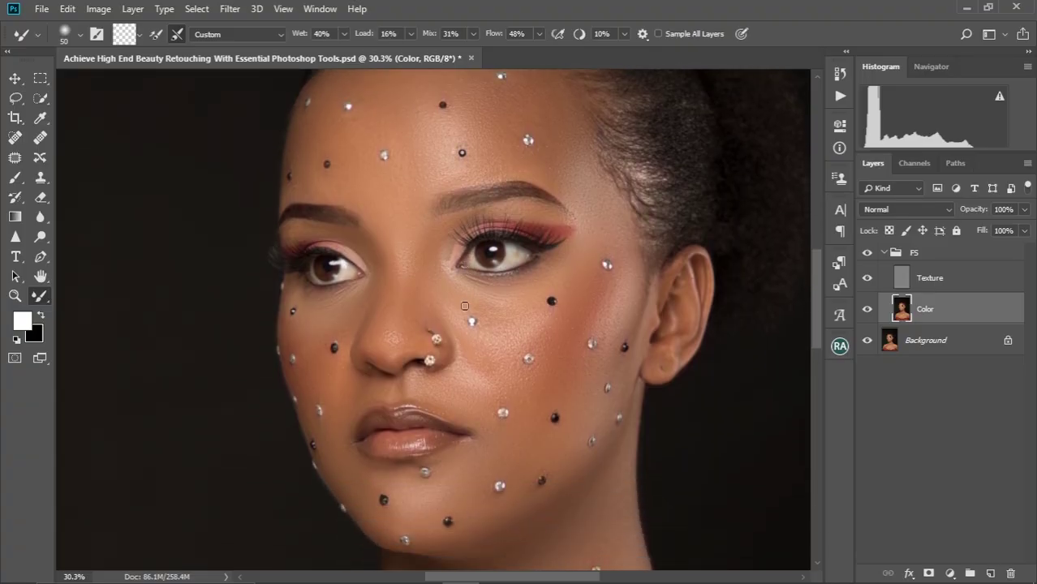